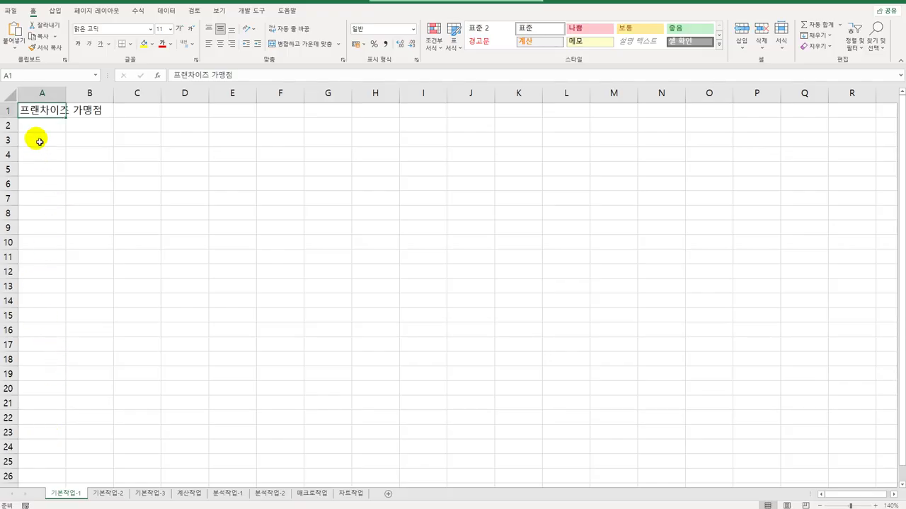
# Step: On the 기본작업-2 sheet, merge and center the title across A1:G1
pyautogui.moveTo(38, 140); pyautogui.dragTo(293, 273)
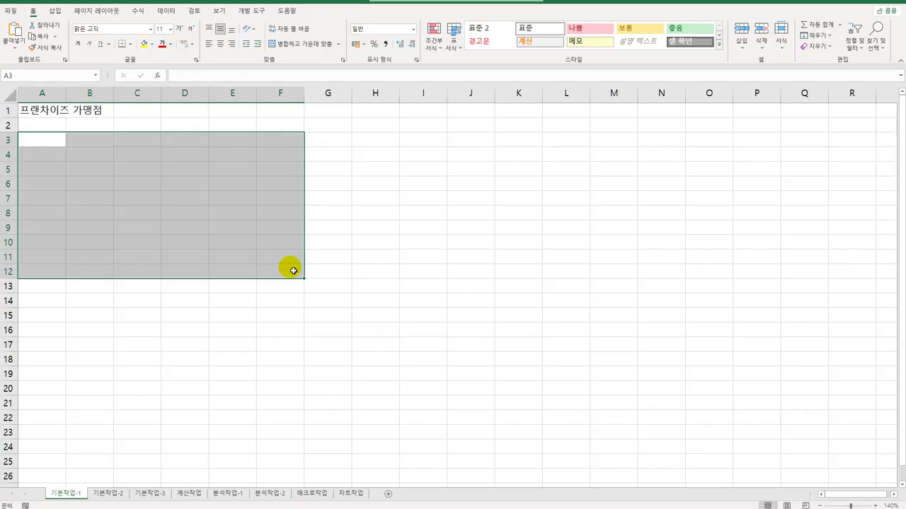
pyautogui.click(101, 494)
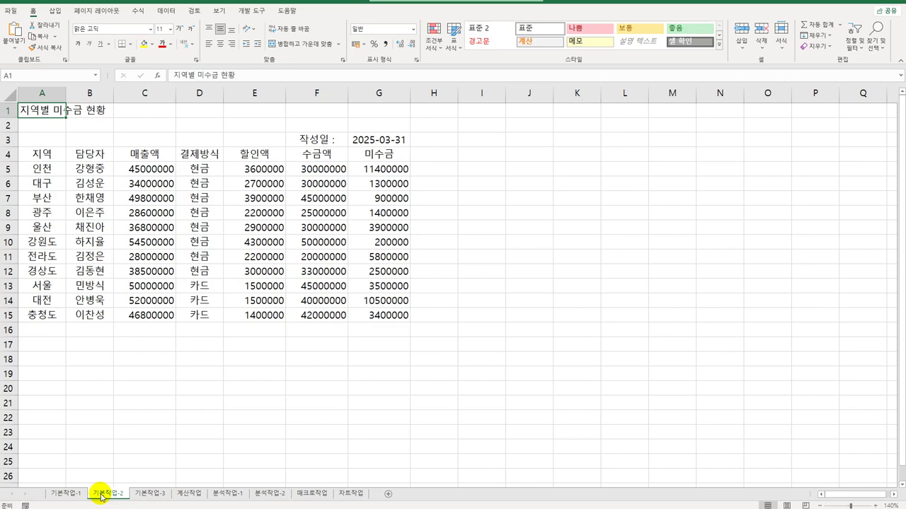
pyautogui.moveTo(43, 108); pyautogui.dragTo(356, 115)
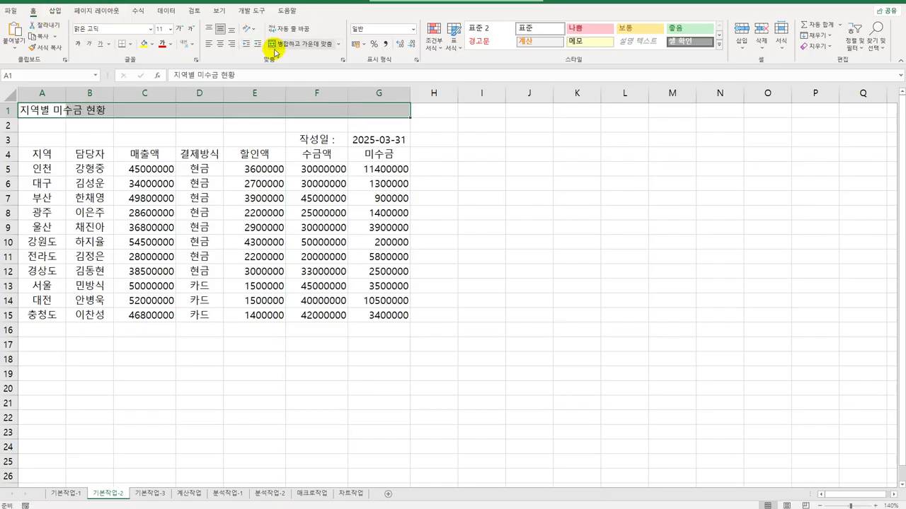
pyautogui.click(306, 48)
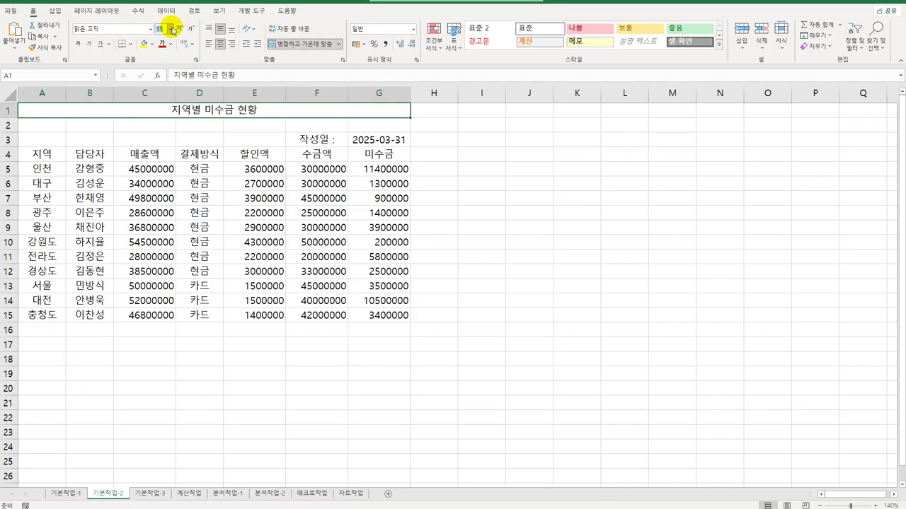
# Step: Format the merged title in A1 with font size 18, bold and a single underline
pyautogui.click(171, 29)
pyautogui.click(164, 128)
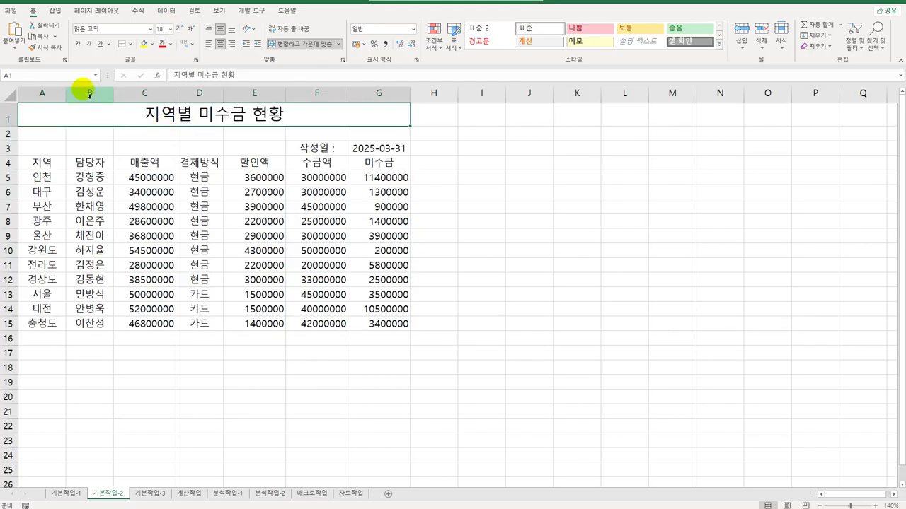
pyautogui.click(77, 45)
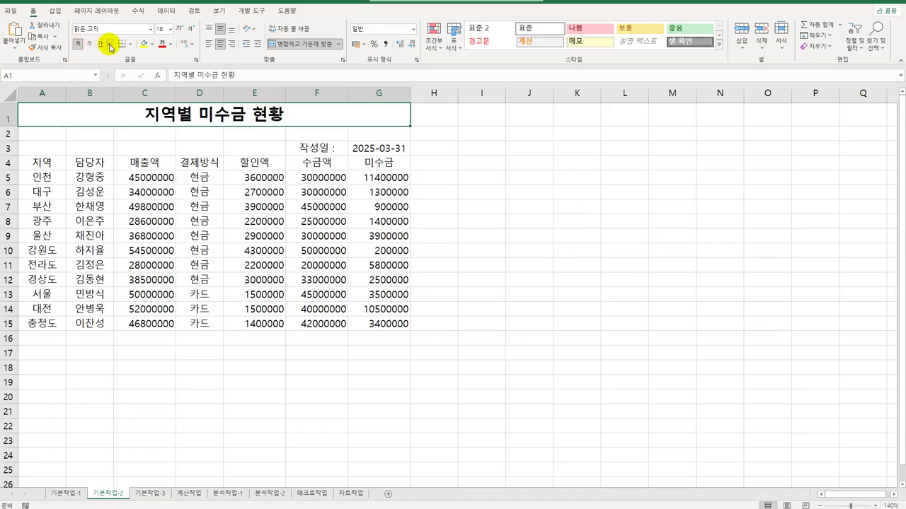
pyautogui.click(109, 44)
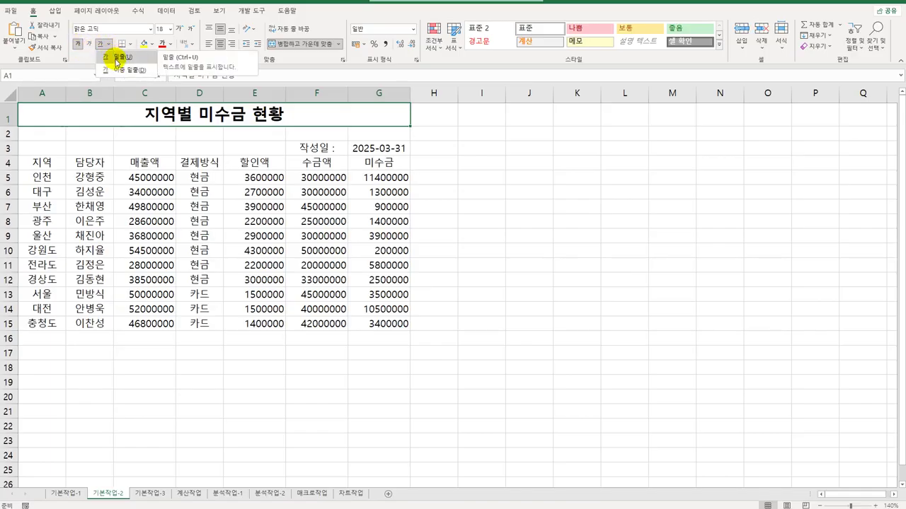
pyautogui.click(117, 58)
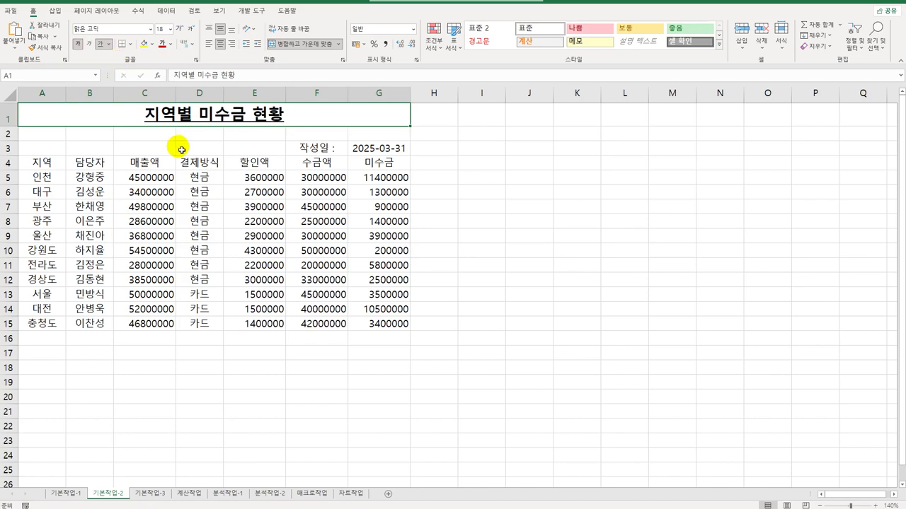
# Step: Fill the header row A4:G4 with the standard orange color (주황)
pyautogui.moveTo(40, 163); pyautogui.dragTo(389, 162)
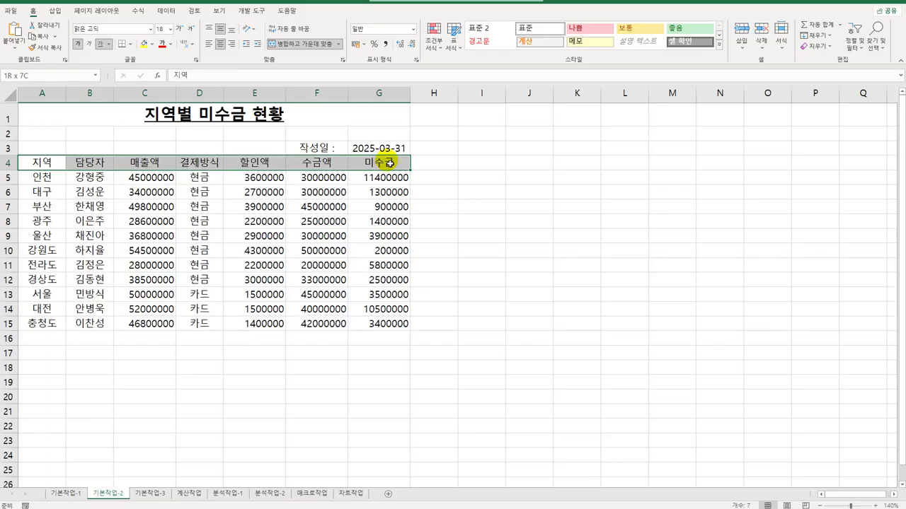
pyautogui.moveTo(390, 163); pyautogui.dragTo(389, 163)
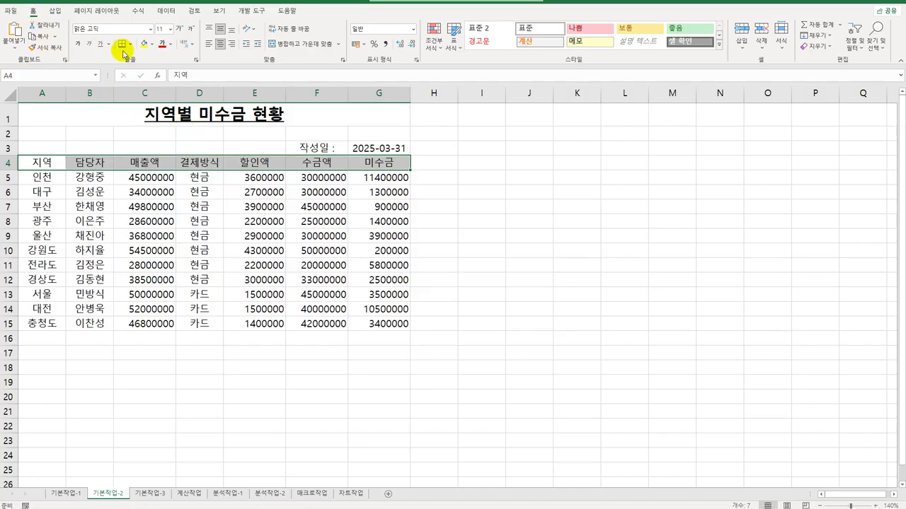
pyautogui.click(152, 43)
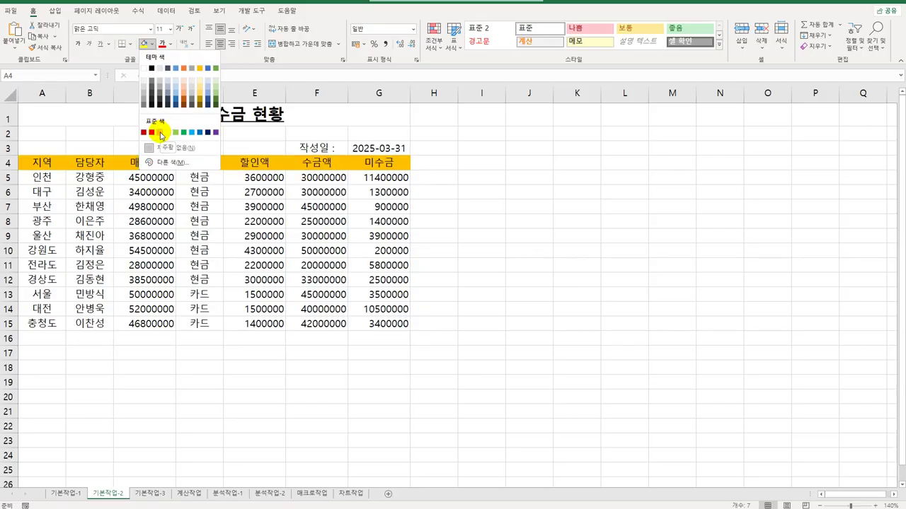
pyautogui.click(161, 133)
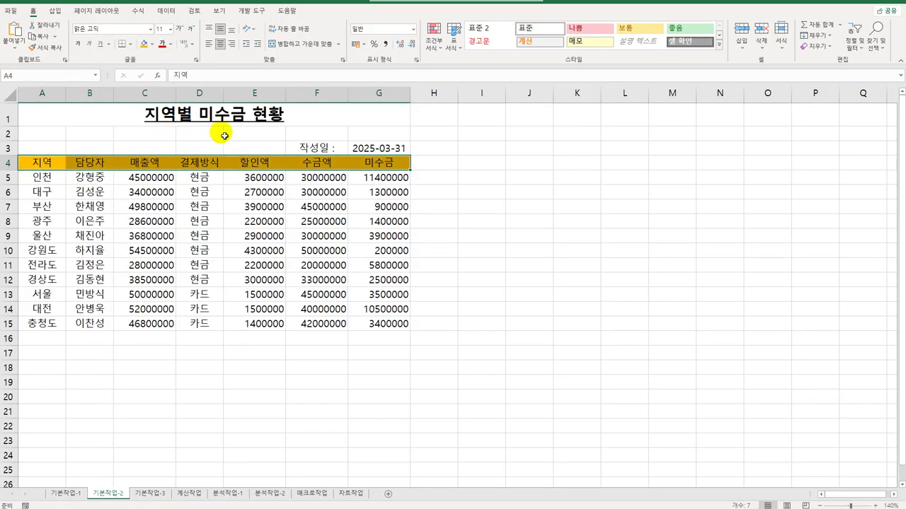
# Step: Set the horizontal text alignment of the header cells A4:G4 to 균등 분할 (들여쓰기)
pyautogui.click(342, 60)
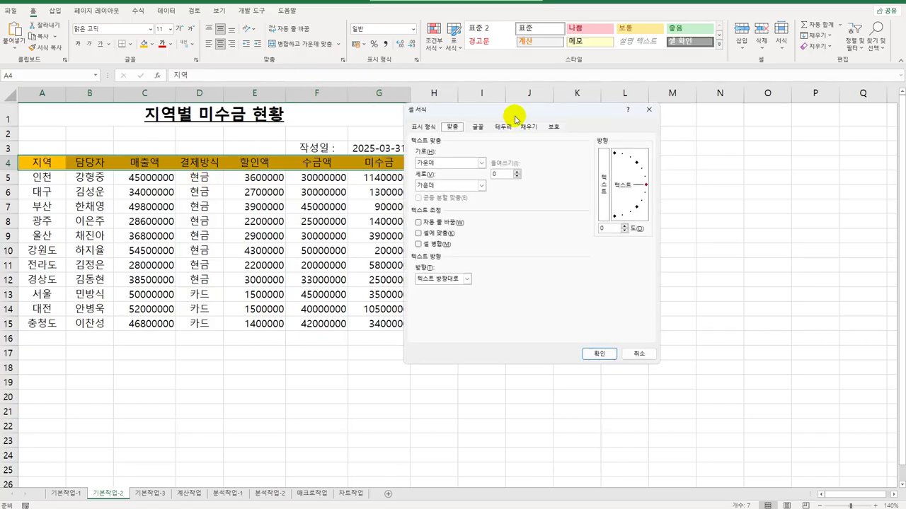
pyautogui.moveTo(517, 114); pyautogui.dragTo(600, 134)
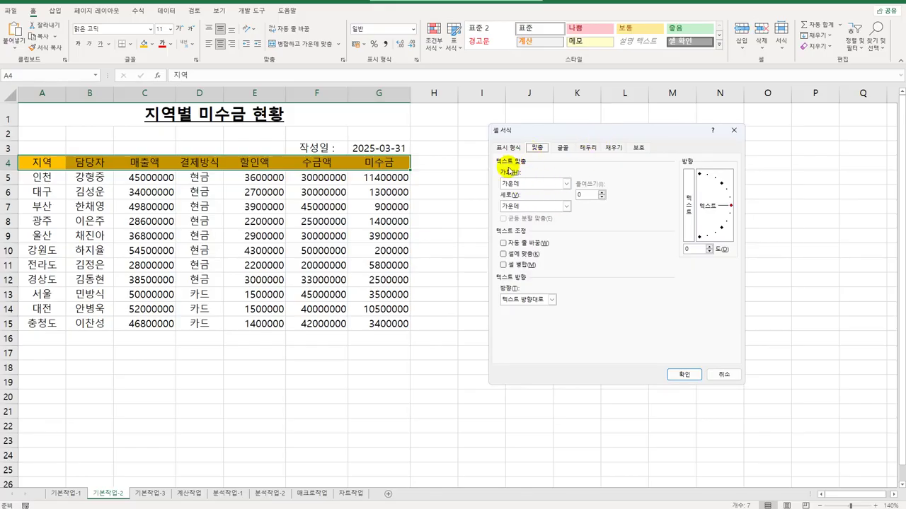
pyautogui.click(511, 184)
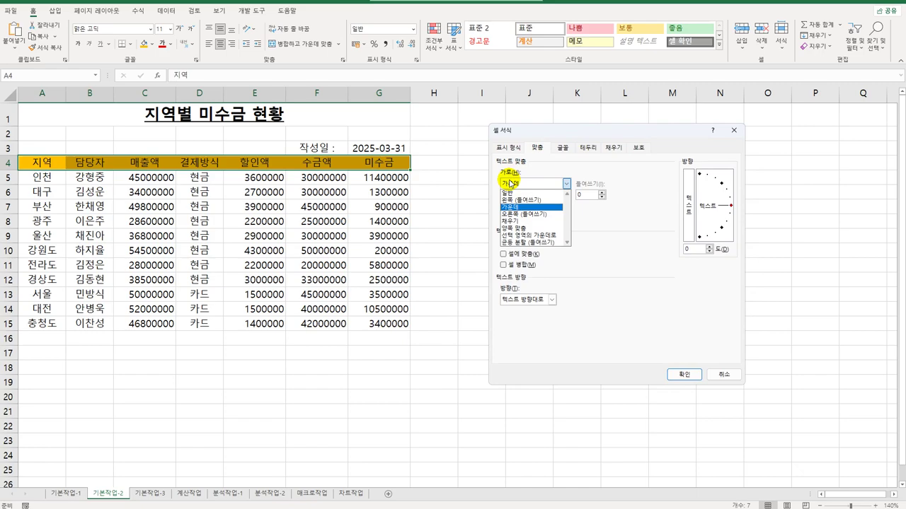
pyautogui.click(515, 246)
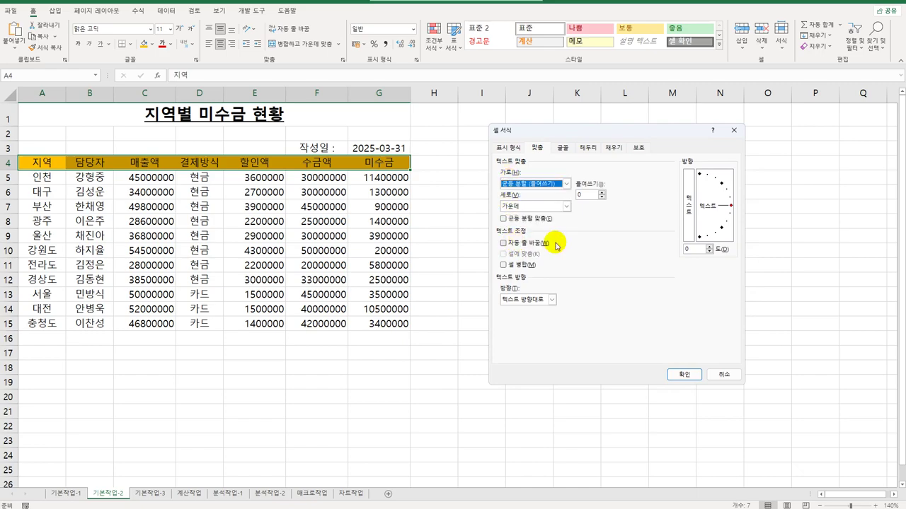
pyautogui.click(684, 374)
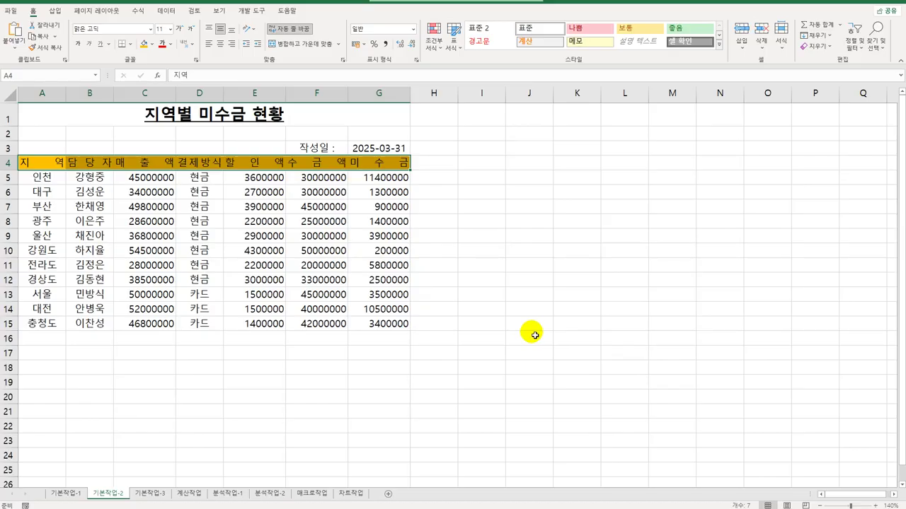
# Step: Apply the accounting number format (회계) to the amounts in C5:C15 and E5:G15
pyautogui.moveTo(147, 178); pyautogui.dragTo(142, 331)
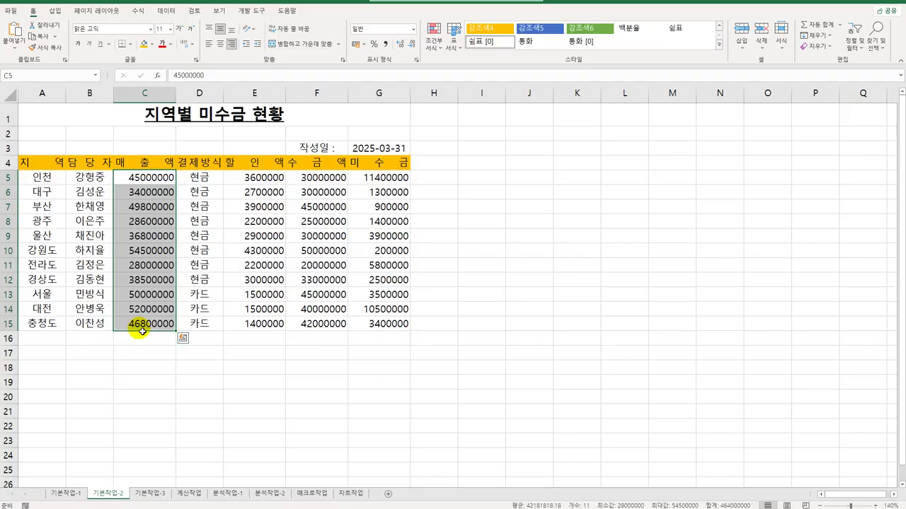
pyautogui.moveTo(282, 181); pyautogui.dragTo(389, 326)
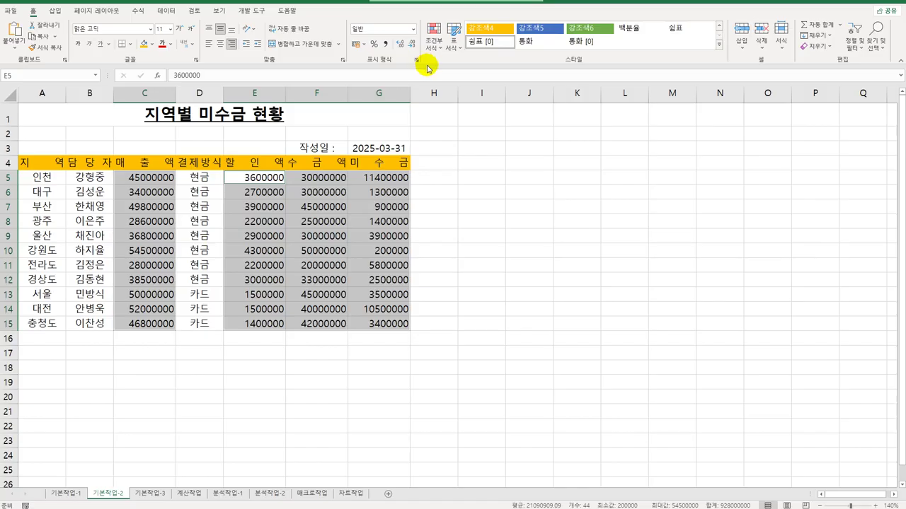
pyautogui.click(413, 29)
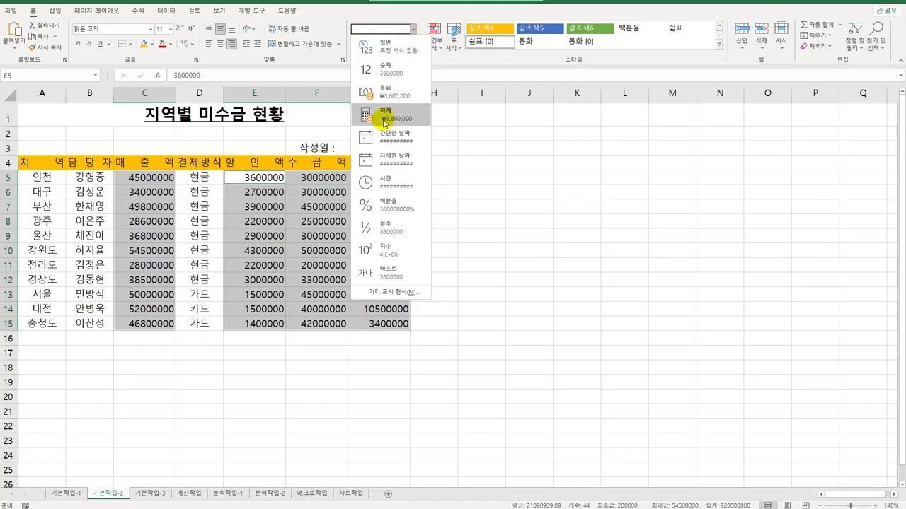
pyautogui.click(436, 19)
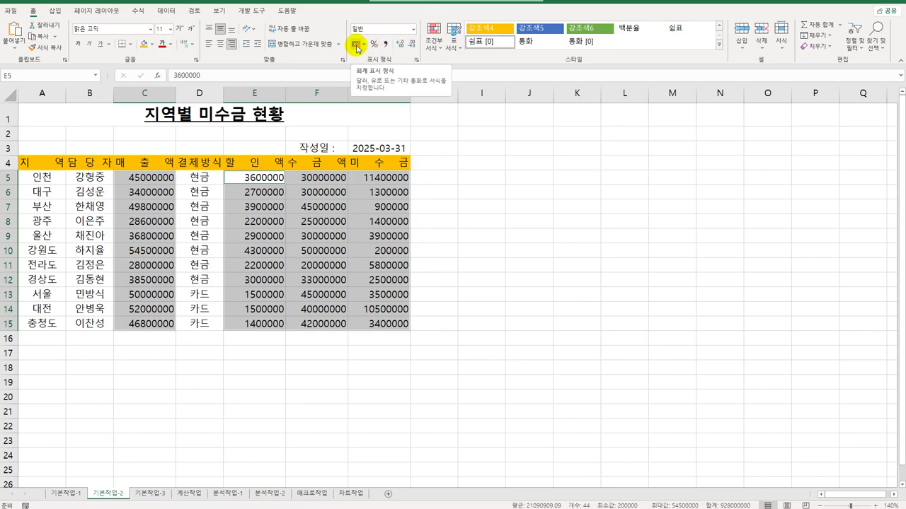
pyautogui.click(356, 45)
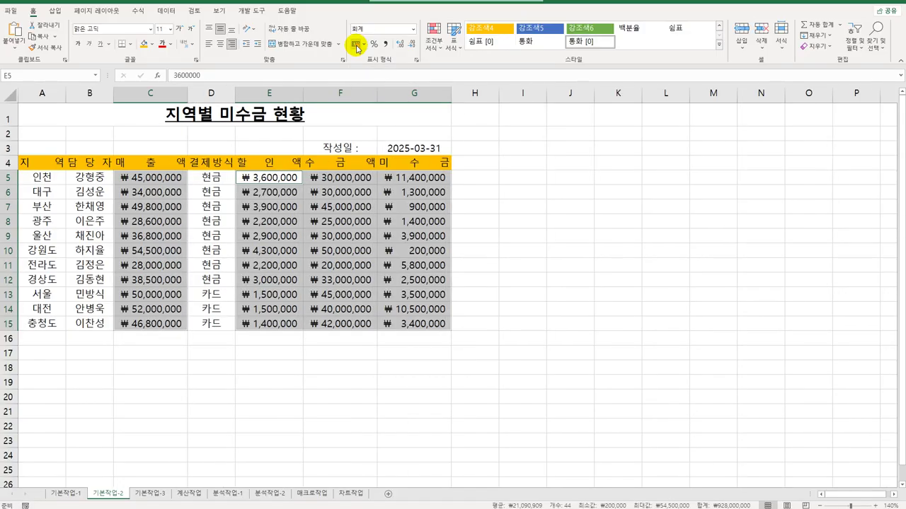
# Step: Check the number format category and currency symbol of the selected amounts in the cell format settings
pyautogui.rightClick(278, 182)
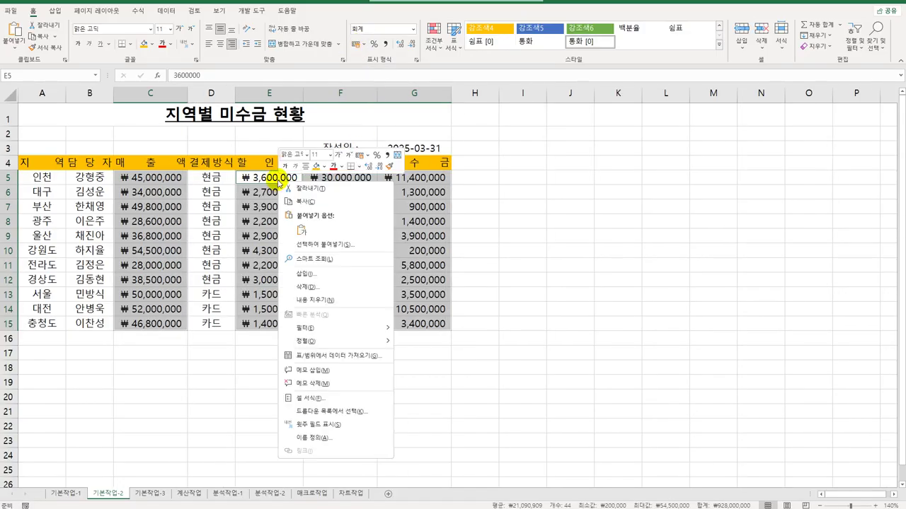
pyautogui.click(311, 397)
pyautogui.moveTo(330, 263); pyautogui.dragTo(662, 97)
pyautogui.click(545, 114)
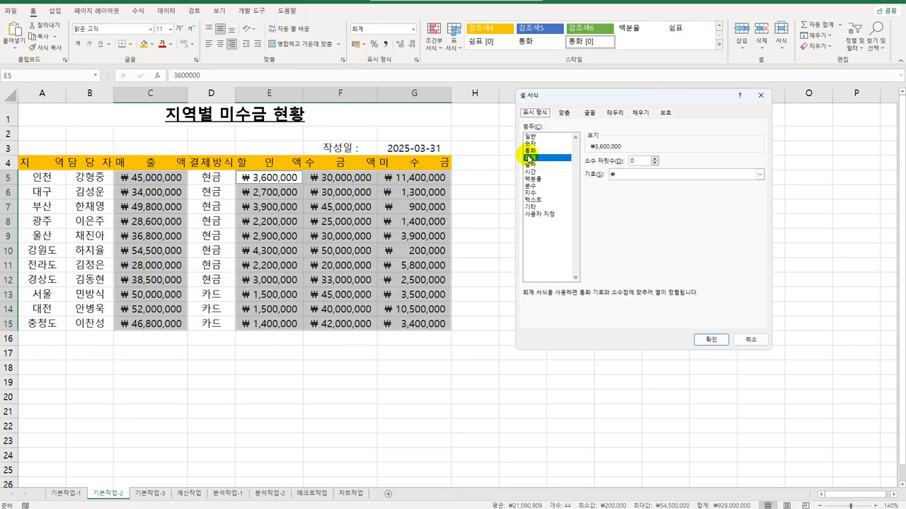
pyautogui.click(747, 341)
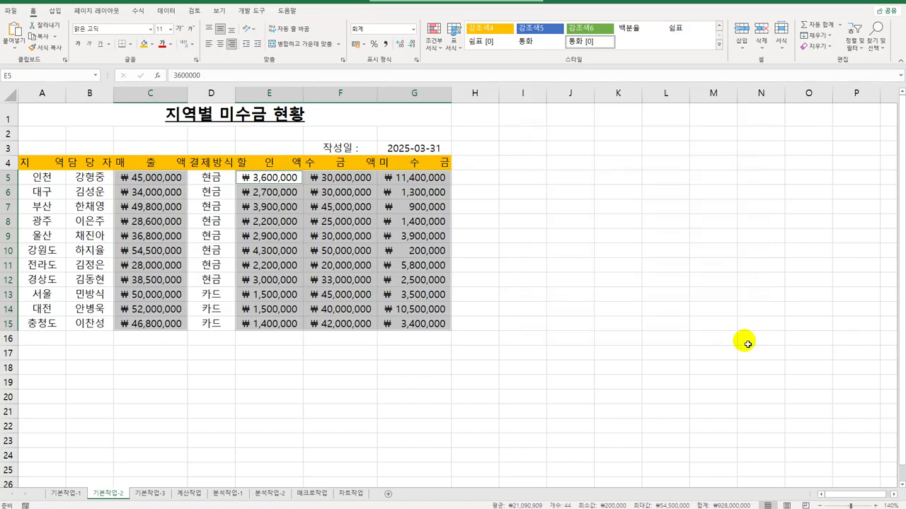
# Step: Give the date in G3 the custom number format yy/mm/dd
pyautogui.click(416, 150)
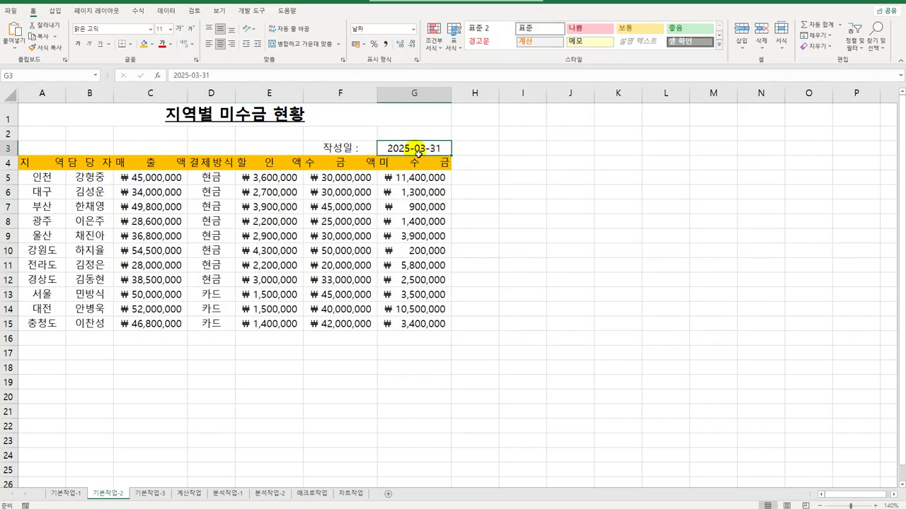
pyautogui.rightClick(418, 152)
pyautogui.click(466, 341)
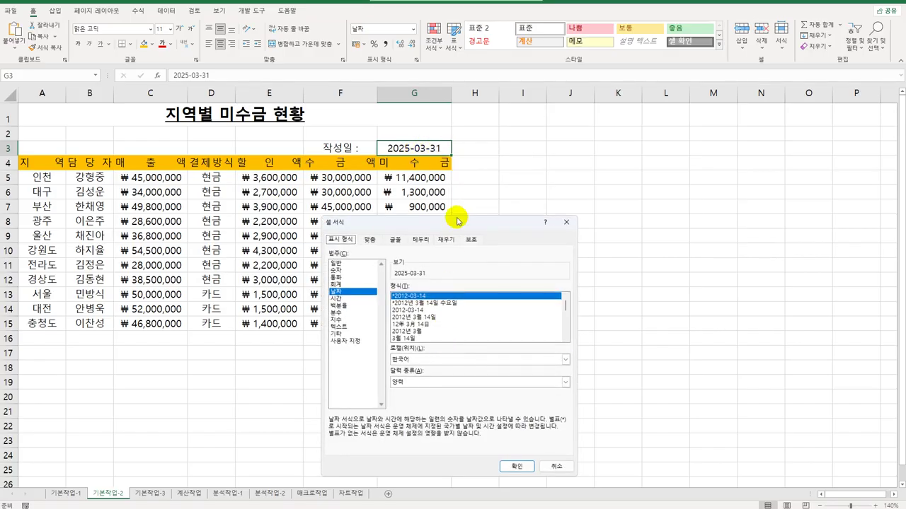
pyautogui.moveTo(456, 222); pyautogui.dragTo(623, 101)
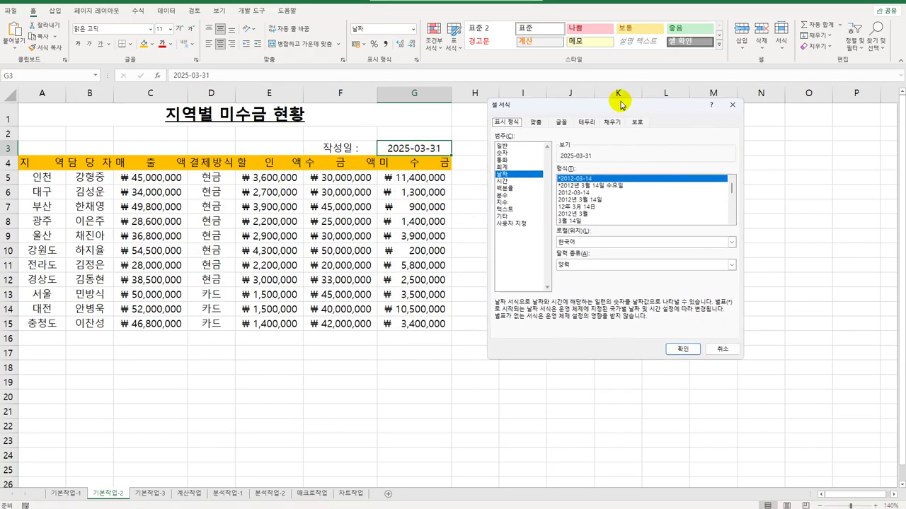
pyautogui.click(524, 224)
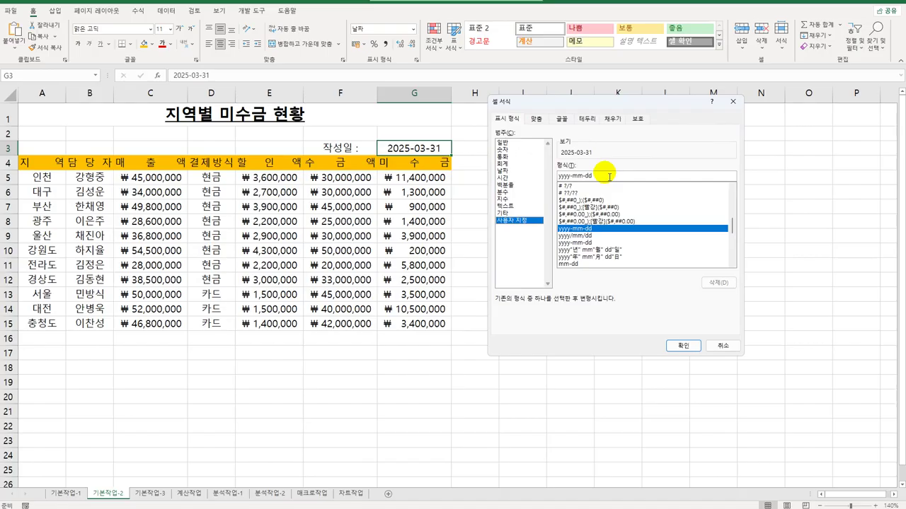
pyautogui.click(558, 176)
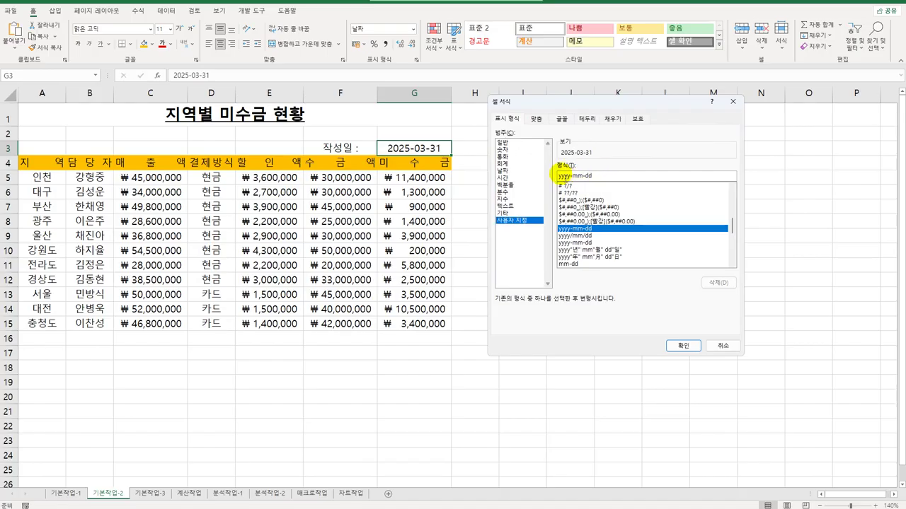
pyautogui.press('Delete')
pyautogui.press('Delete')
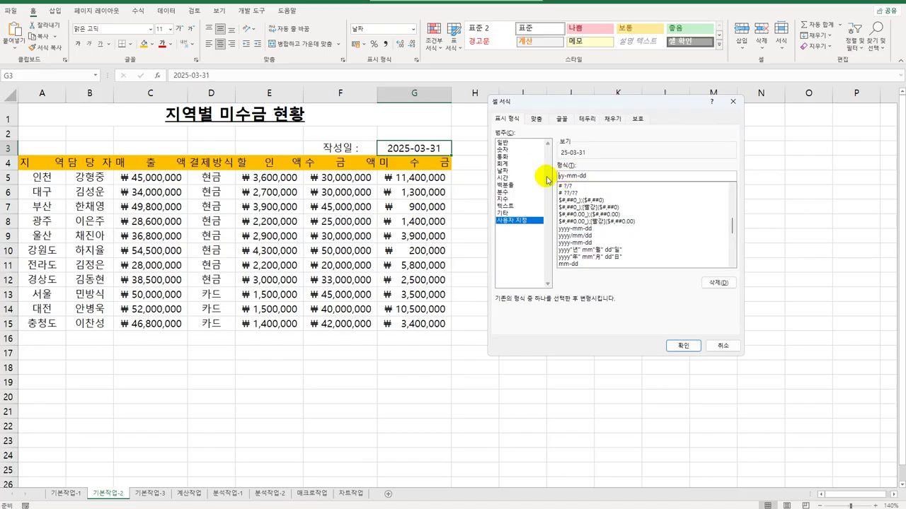
pyautogui.press('Delete')
pyautogui.write('/')
pyautogui.press('Delete')
pyautogui.write('/')
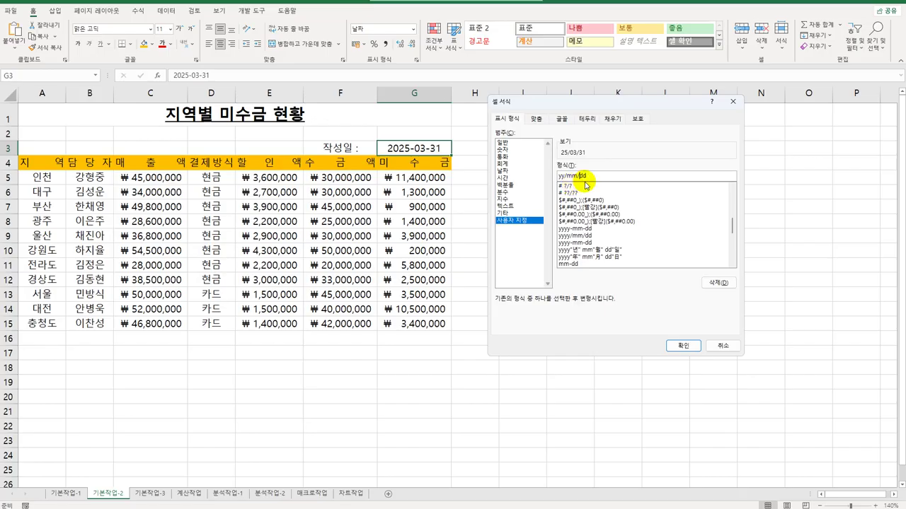
pyautogui.click(683, 347)
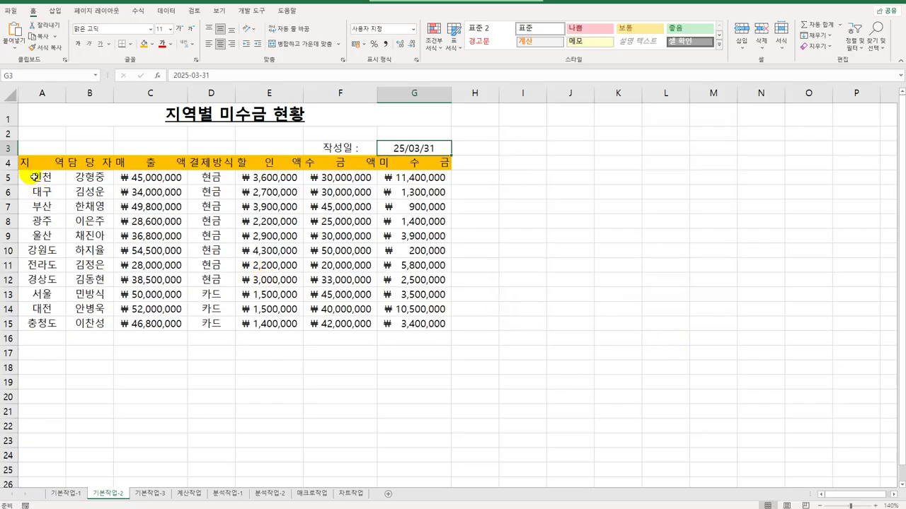
# Step: Apply all borders (모든 테두리) and a thick outside border (굵은 바깥쪽 테두리) to the table A4:G15
pyautogui.moveTo(28, 165); pyautogui.dragTo(427, 324)
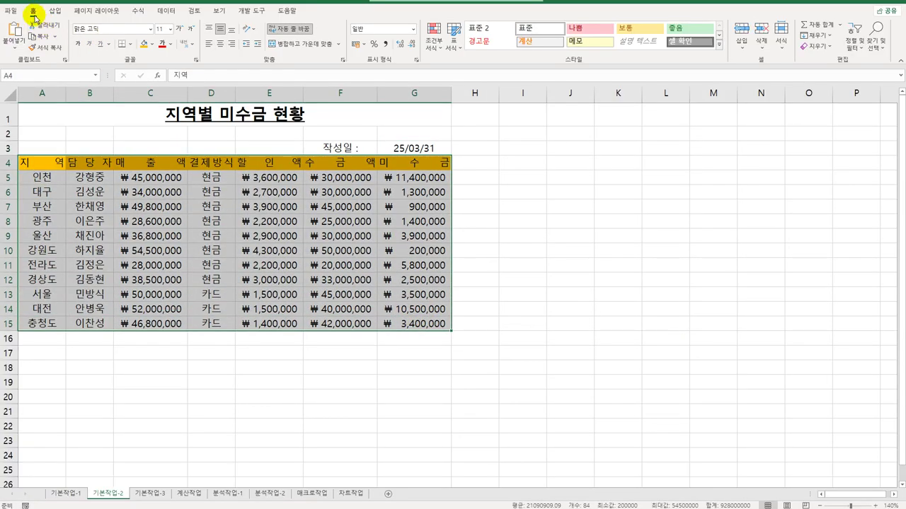
pyautogui.click(130, 44)
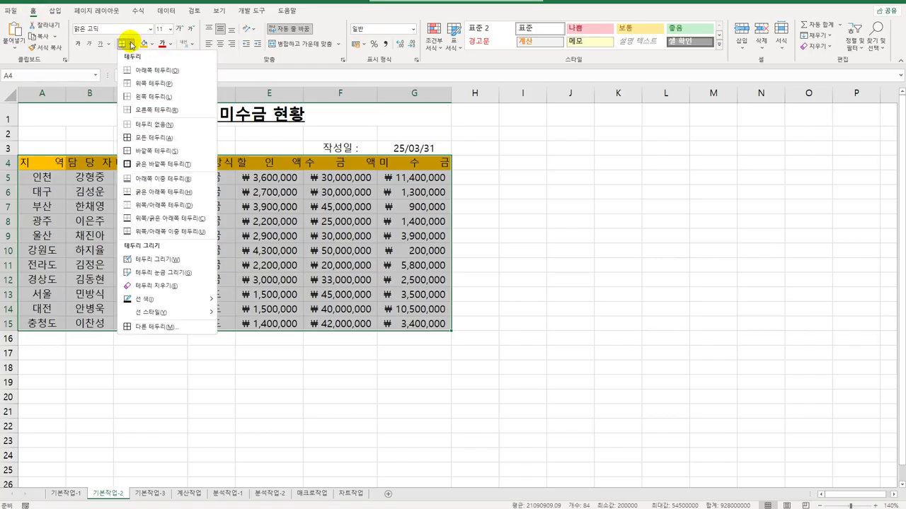
pyautogui.click(150, 131)
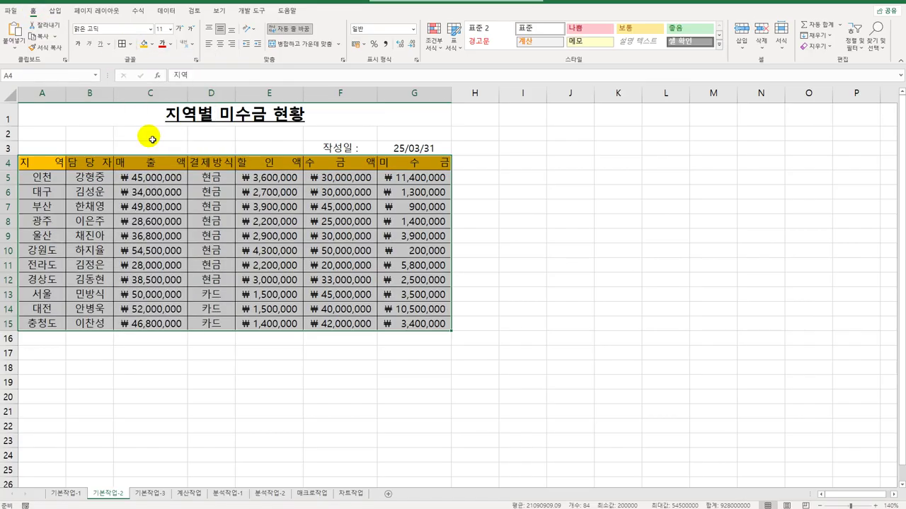
pyautogui.click(130, 44)
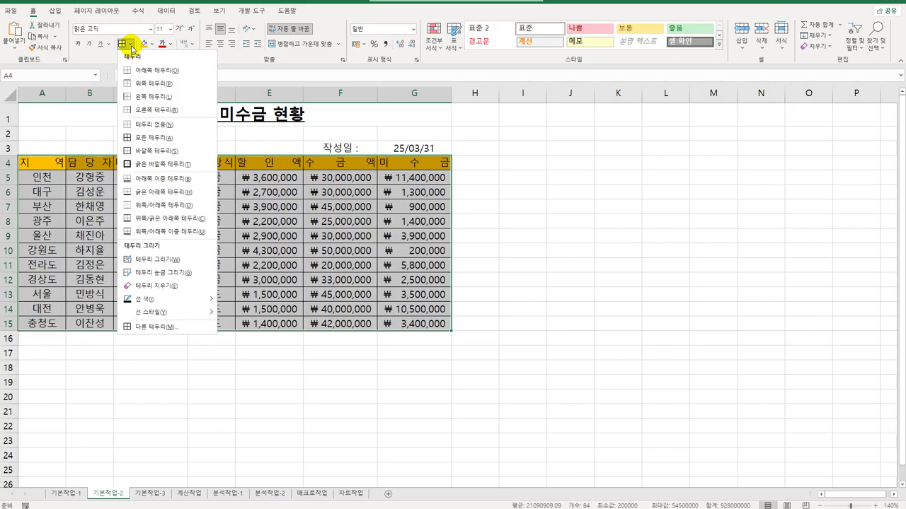
pyautogui.click(164, 171)
pyautogui.click(556, 370)
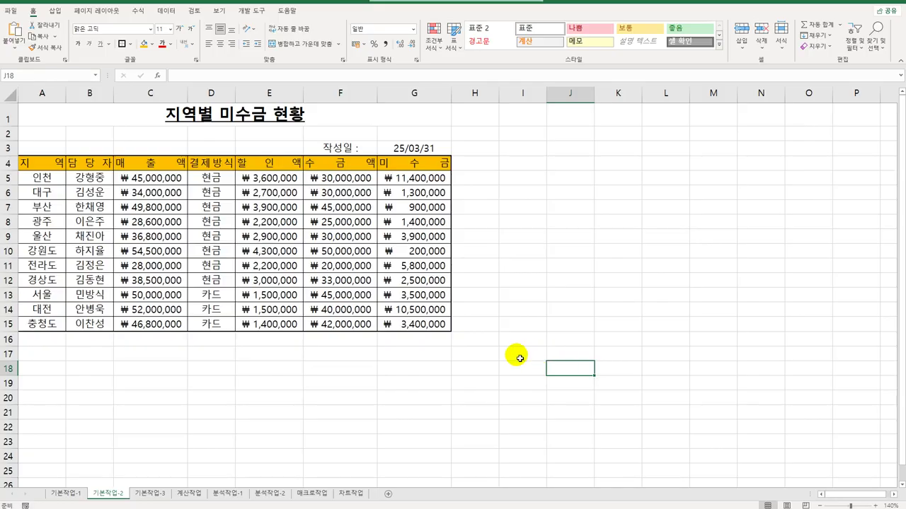
# Step: On the 기본작업-3 sheet, start a new formula-based conditional formatting rule for the loan data in A4:F20
pyautogui.click(150, 494)
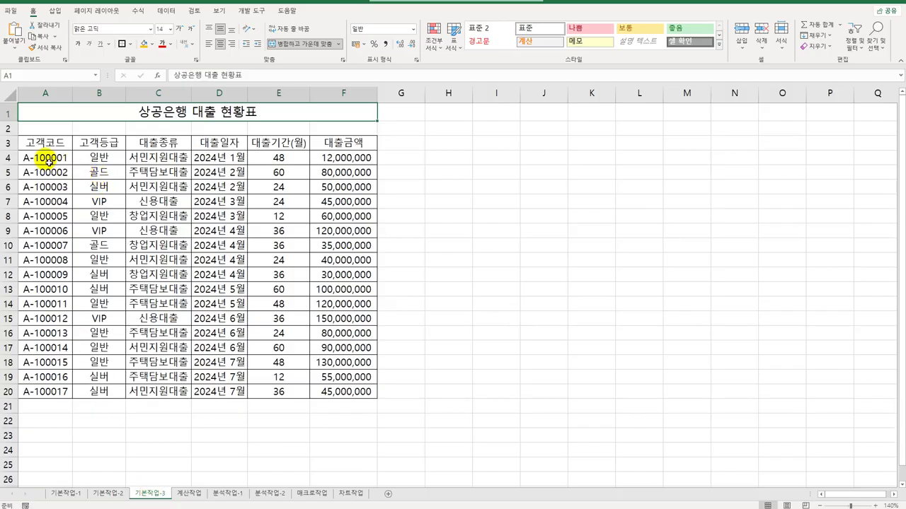
pyautogui.moveTo(45, 158); pyautogui.dragTo(329, 391)
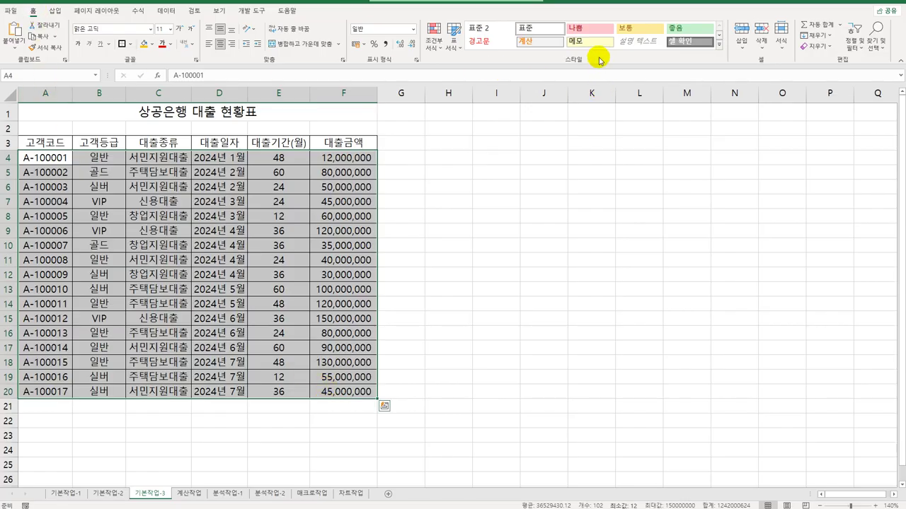
pyautogui.click(432, 37)
pyautogui.click(447, 177)
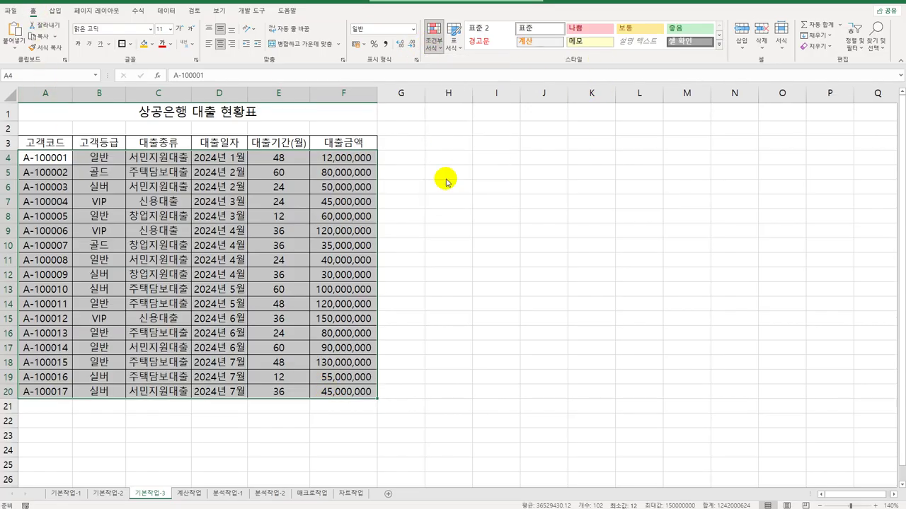
pyautogui.moveTo(521, 178); pyautogui.dragTo(464, 127)
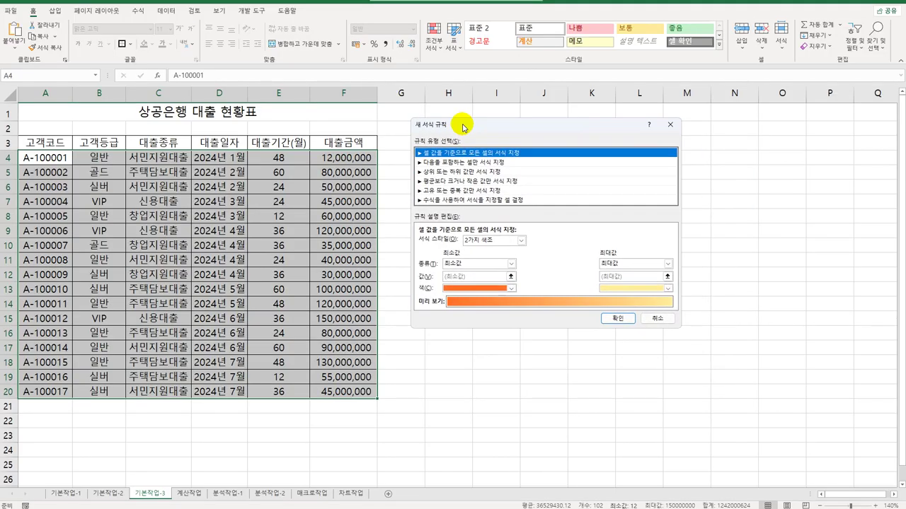
pyautogui.click(467, 200)
pyautogui.click(461, 242)
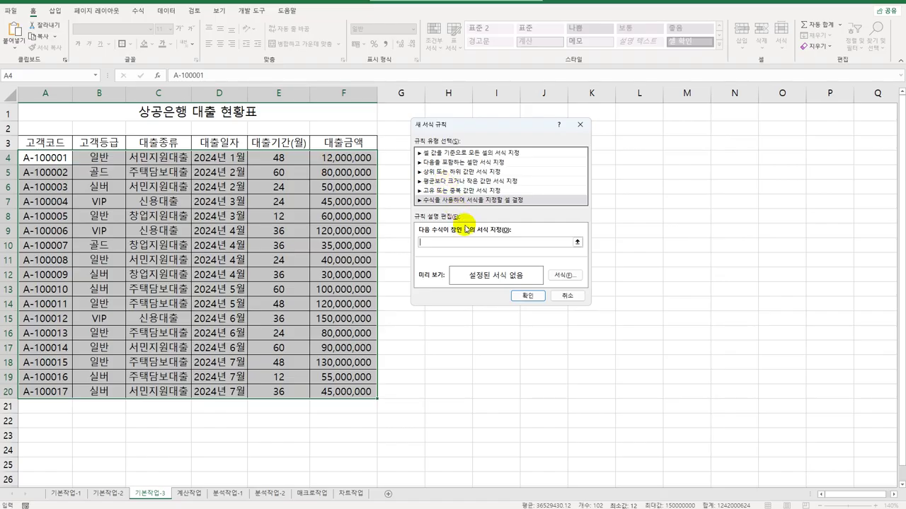
# Step: Enter the rule formula =and($C4="주택담보대출",$E4>=24)
pyautogui.write('=')
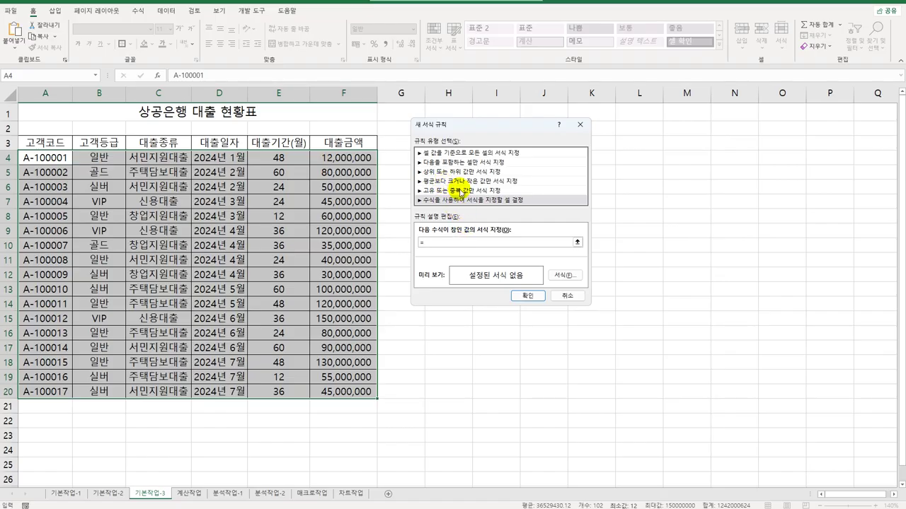
pyautogui.write('and(')
pyautogui.click(161, 156)
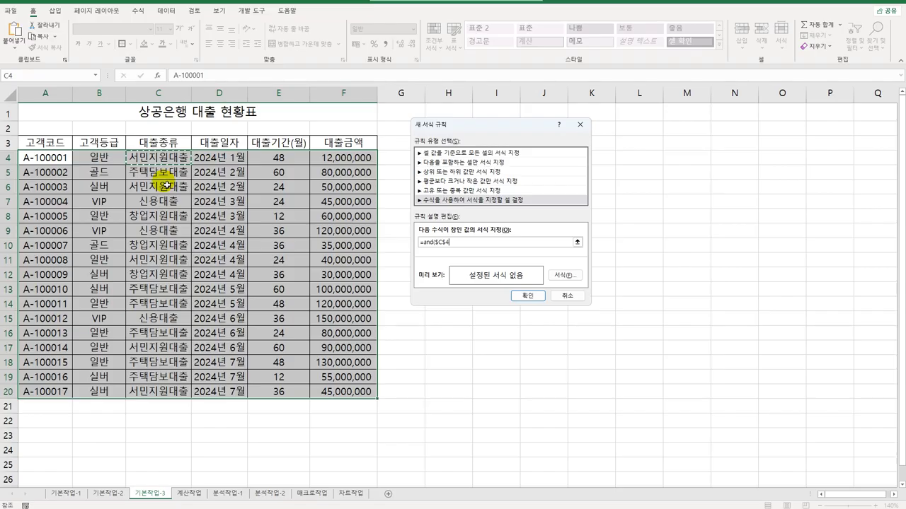
pyautogui.press('F4')
pyautogui.press('F4')
pyautogui.write('="주택담보대출"')
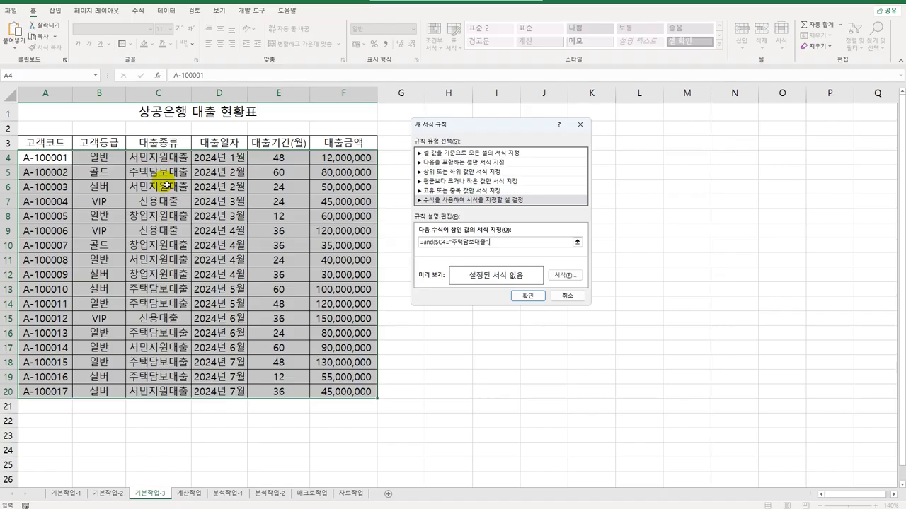
pyautogui.write(',')
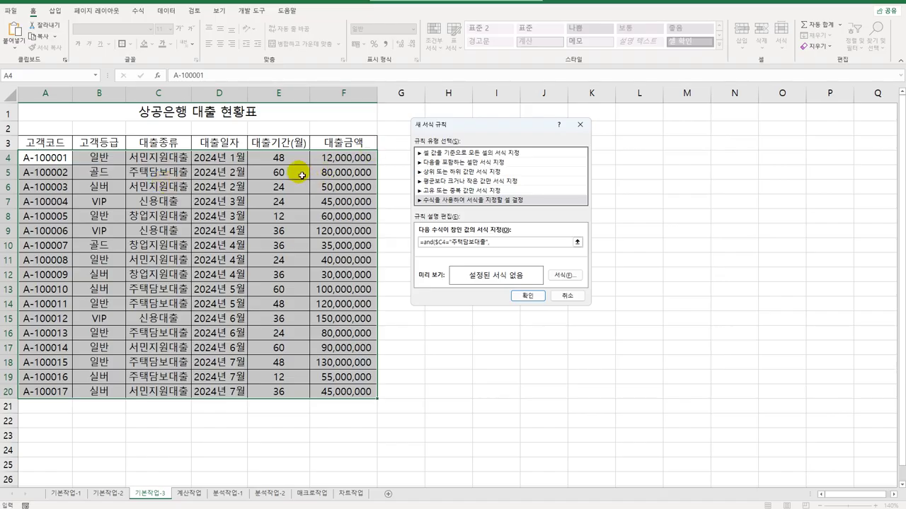
pyautogui.click(298, 161)
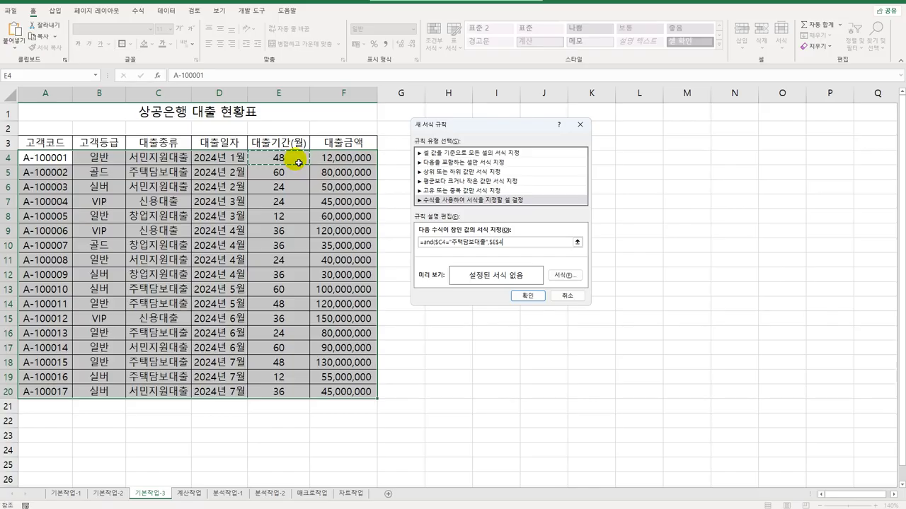
pyautogui.press('F4')
pyautogui.write('>=24')
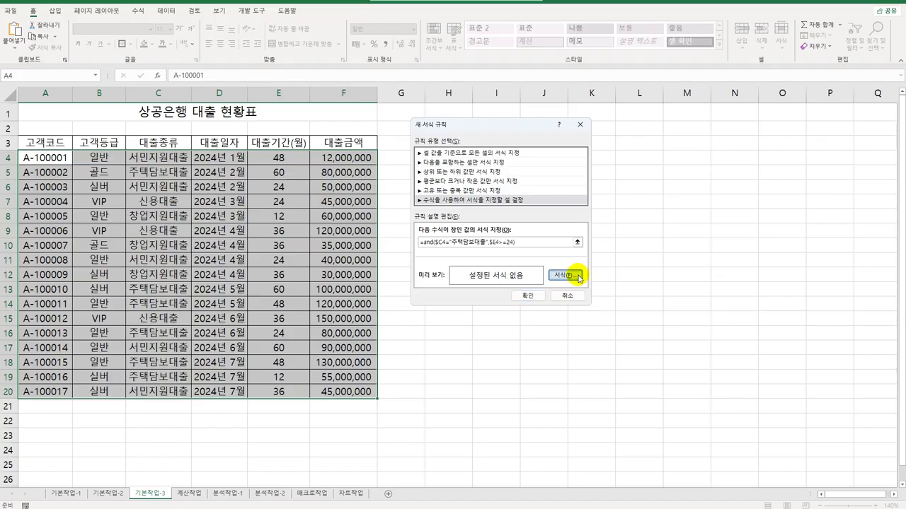
# Step: Set the rule's format to a bold (굵게) blue font and apply the conditional formatting rule
pyautogui.click(566, 276)
pyautogui.moveTo(593, 124); pyautogui.dragTo(681, 122)
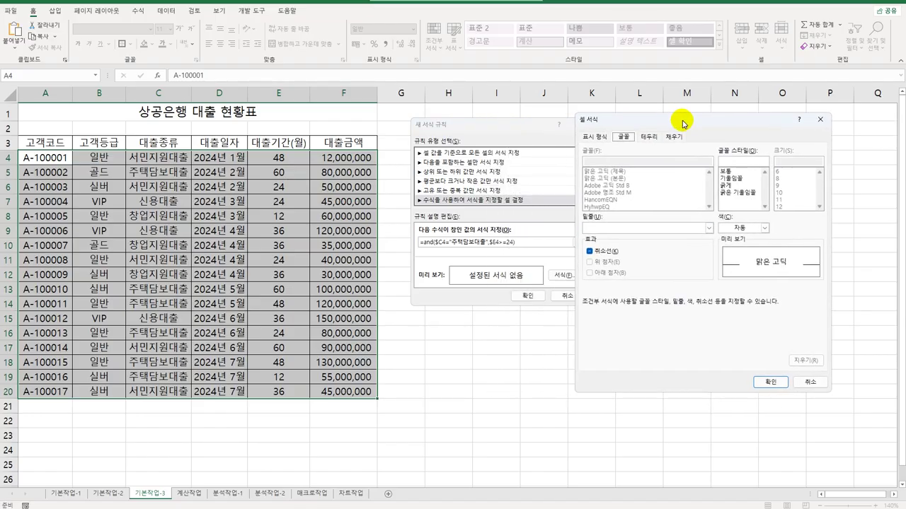
pyautogui.click(735, 186)
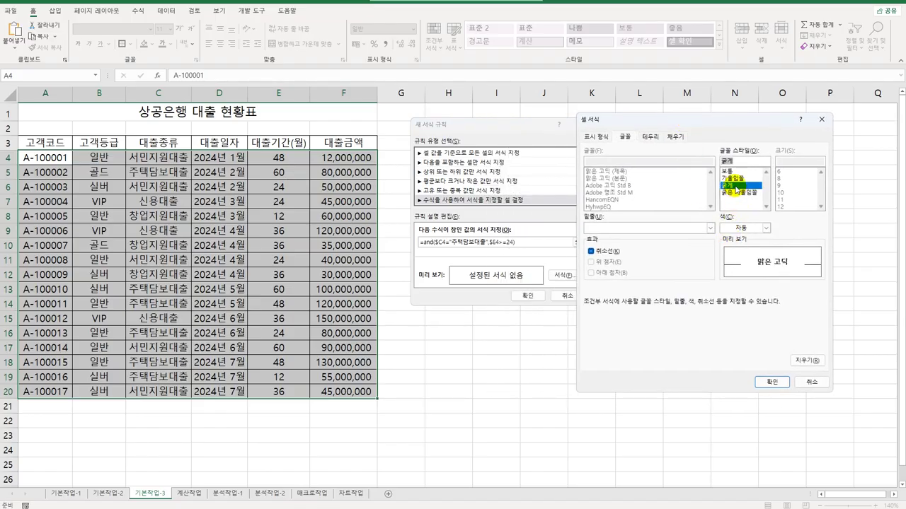
pyautogui.click(766, 228)
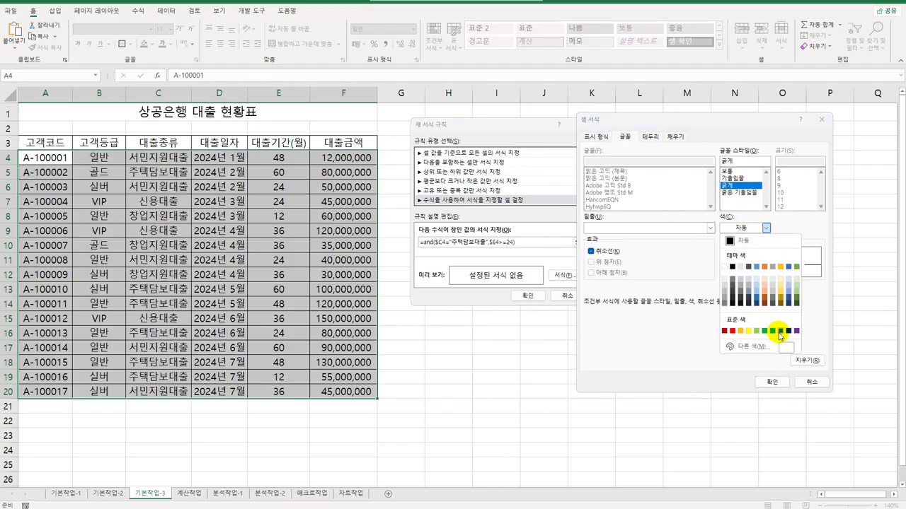
pyautogui.press('Escape')
pyautogui.click(772, 383)
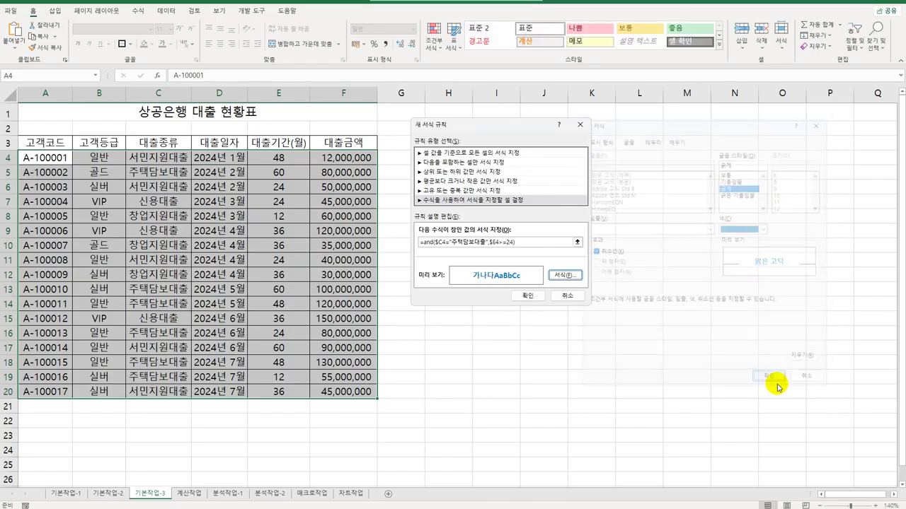
pyautogui.click(528, 296)
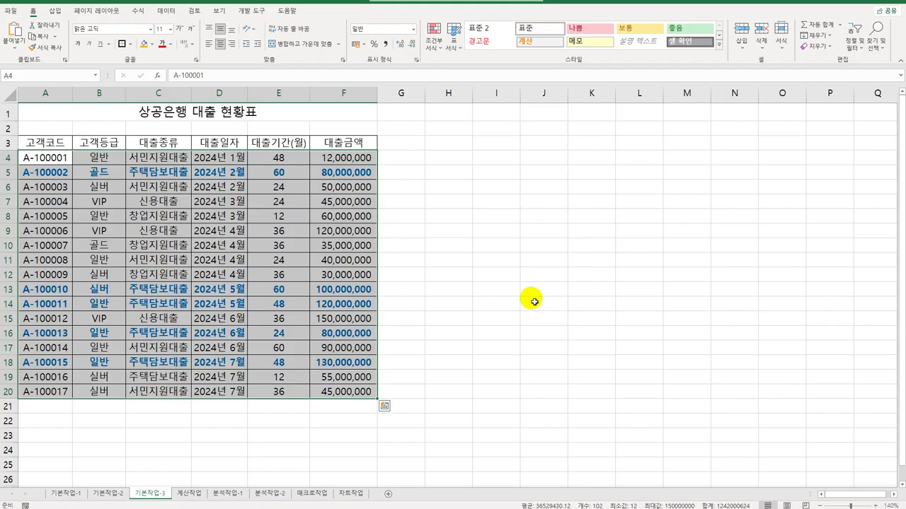
pyautogui.click(360, 394)
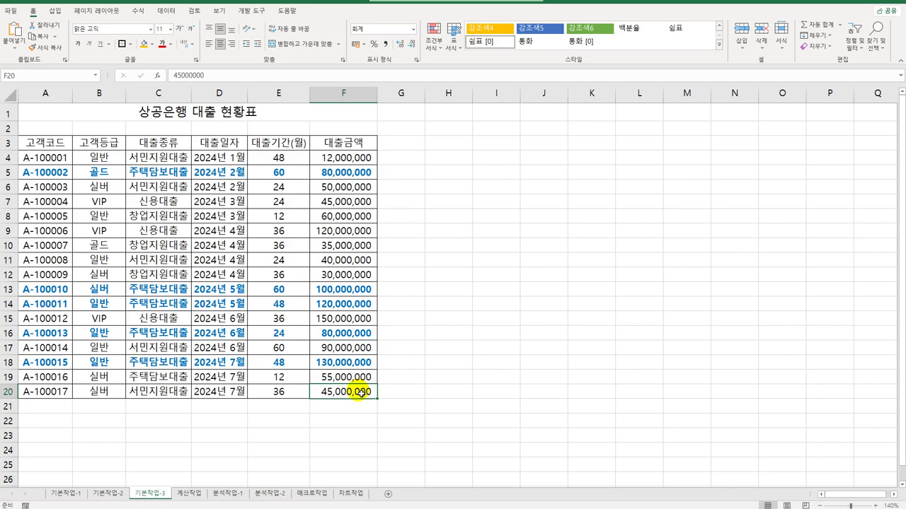
# Step: On the 계산작업 sheet, begin an IFS formula in D4, the first 등급 cell of 표1
pyautogui.click(188, 493)
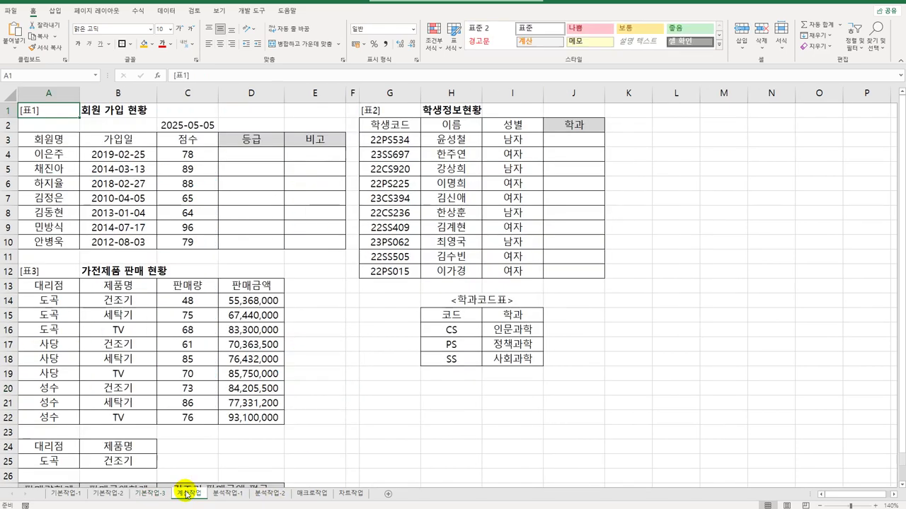
pyautogui.click(250, 156)
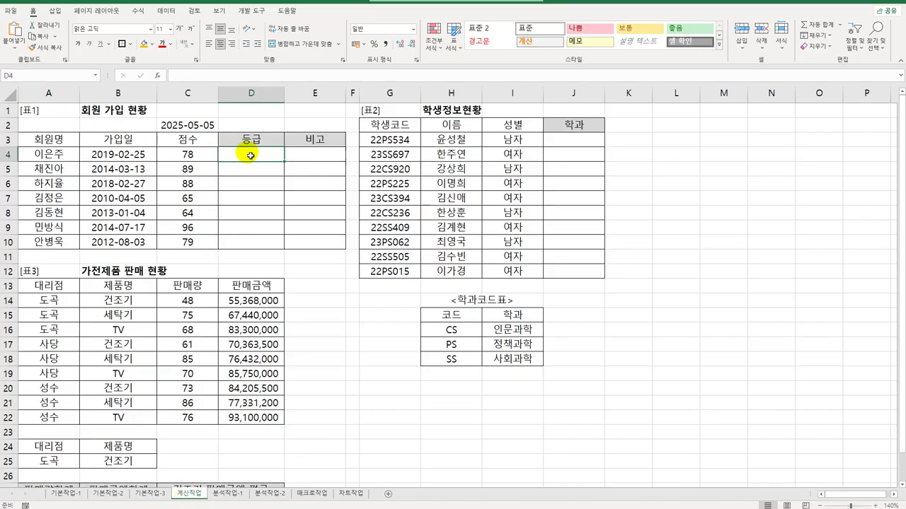
pyautogui.click(203, 128)
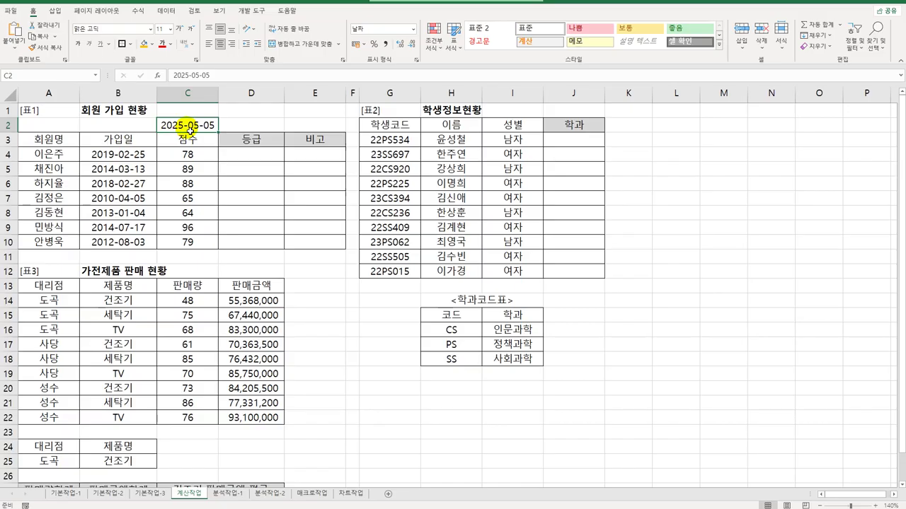
pyautogui.click(145, 155)
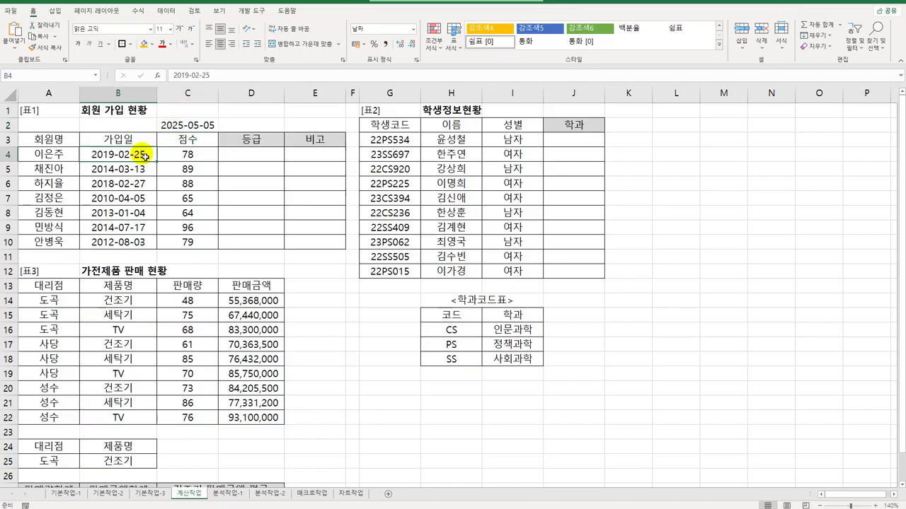
pyautogui.click(244, 161)
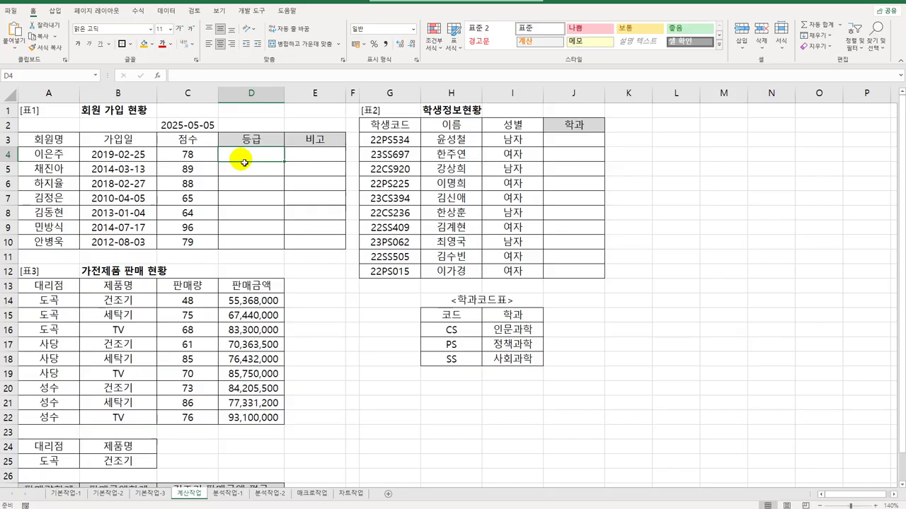
pyautogui.write('=i')
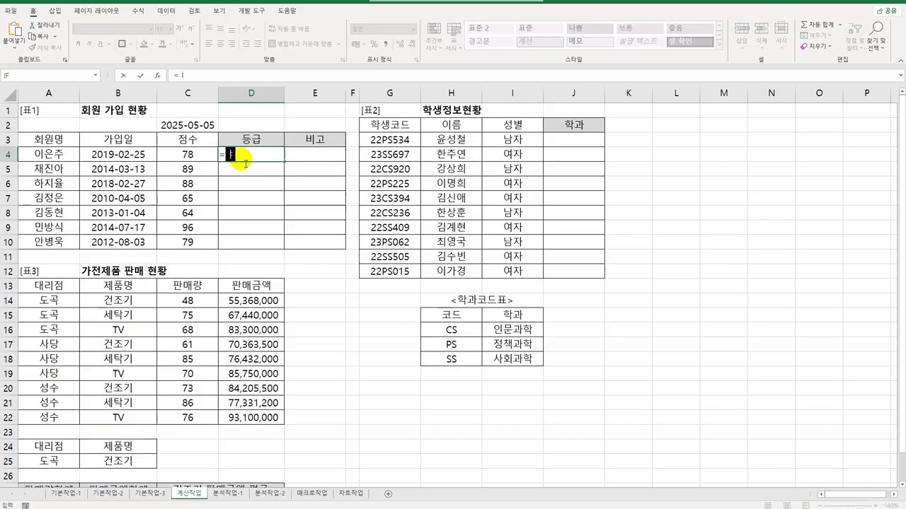
pyautogui.write('f')
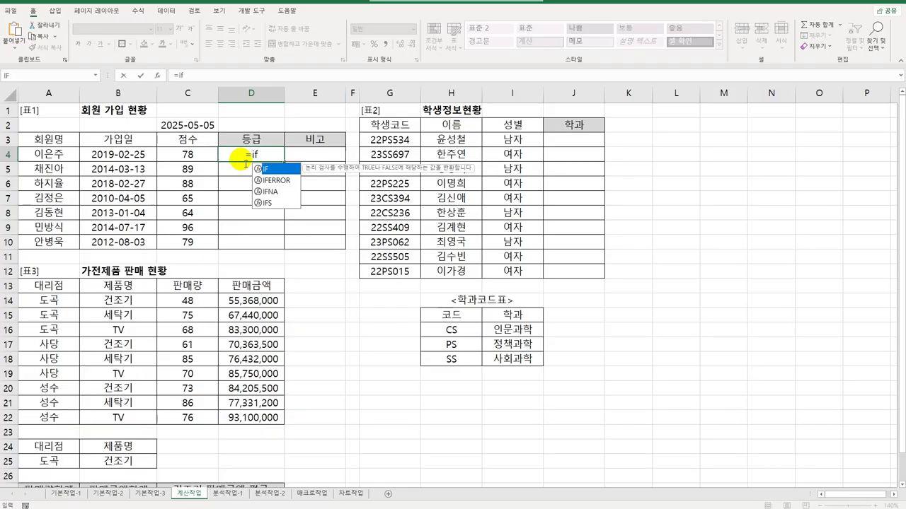
pyautogui.write('s')
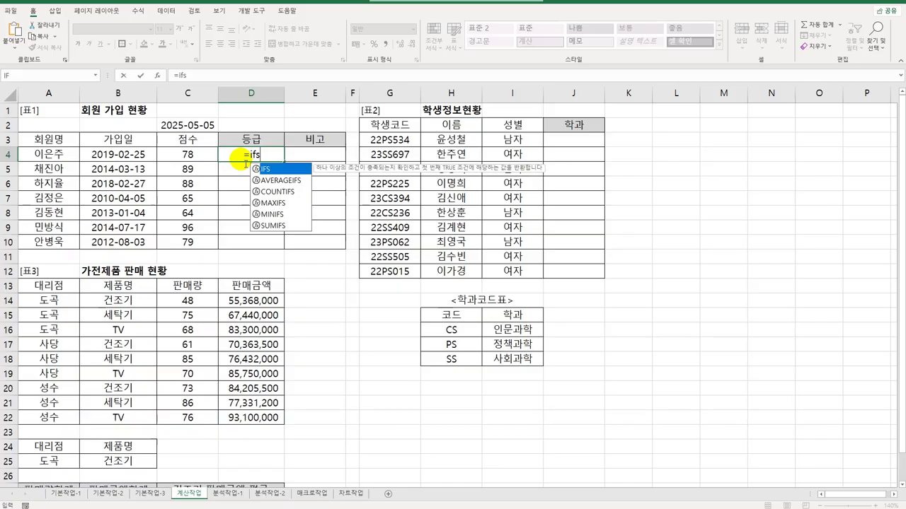
pyautogui.write('(')
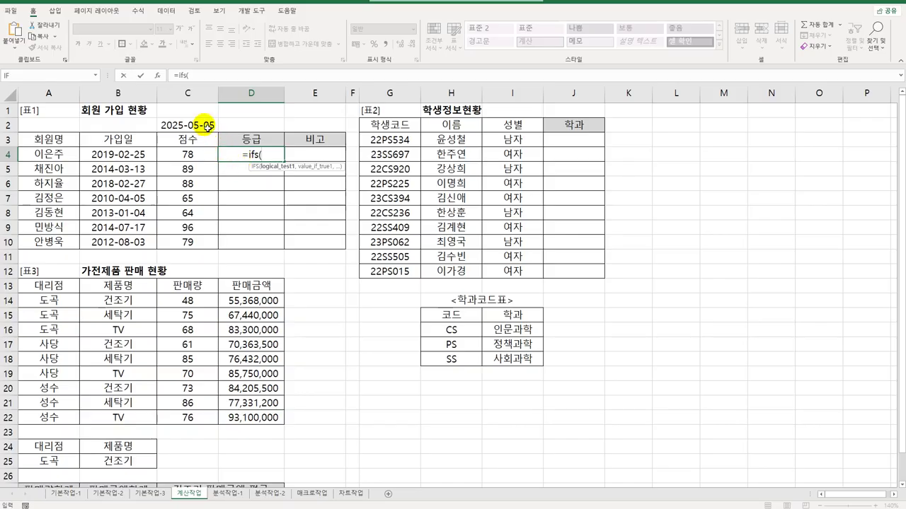
# Step: Start the first IFS condition in D4 with the year of the reference date as an absolute reference, YEAR($C$2)
pyautogui.click(206, 126)
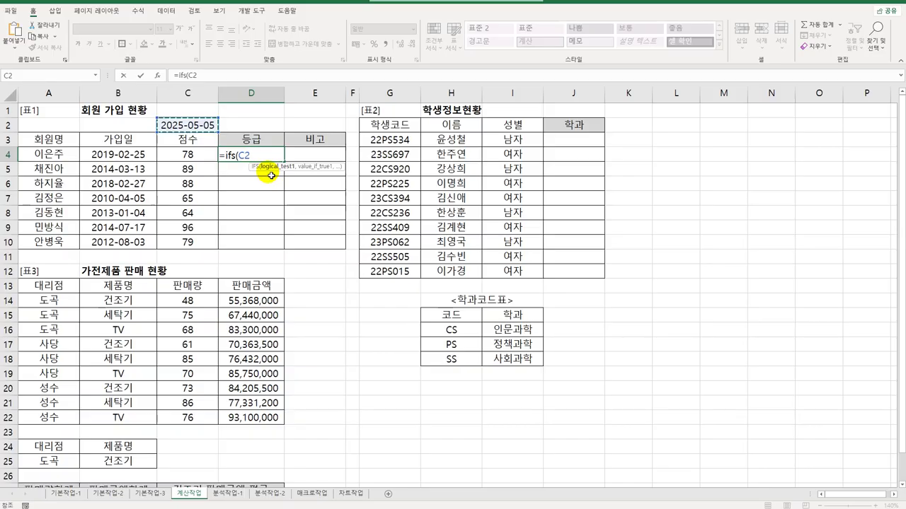
pyautogui.press('BackSpace')
pyautogui.press('BackSpace')
pyautogui.write('year')
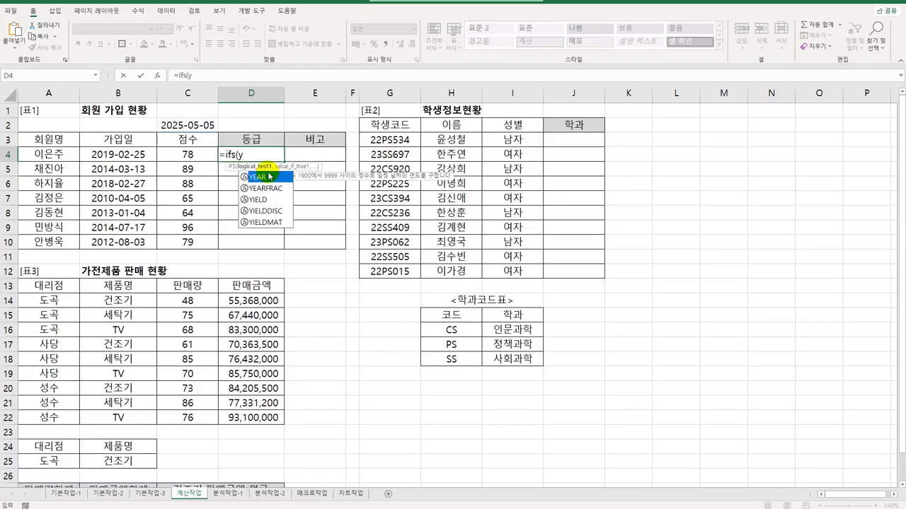
pyautogui.press('Tab')
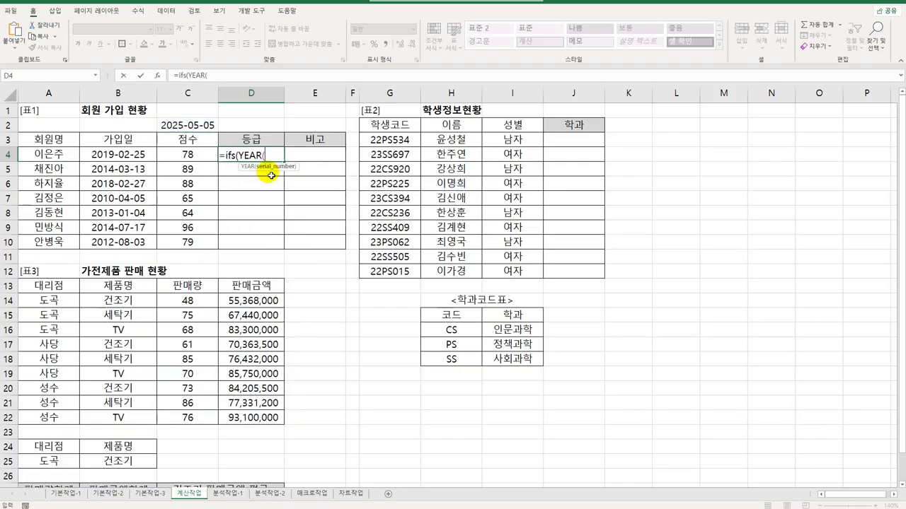
pyautogui.click(188, 128)
pyautogui.press('F4')
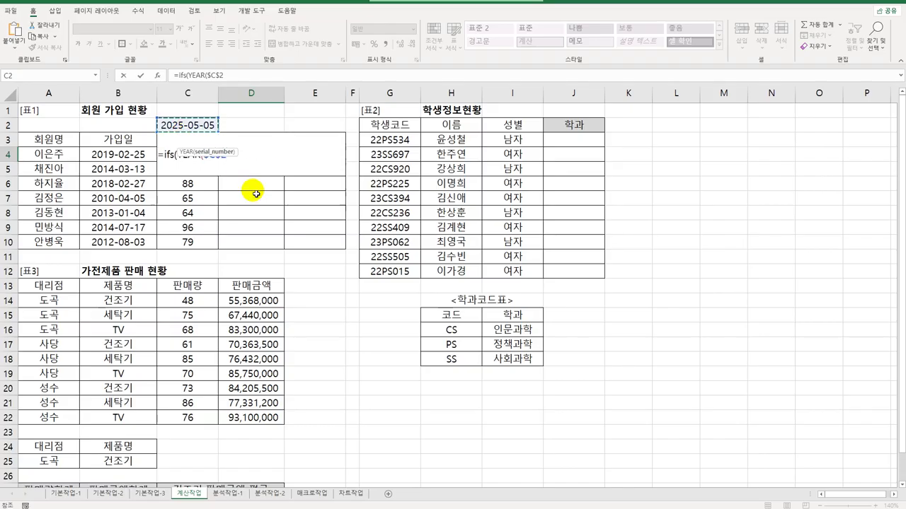
pyautogui.write(')')
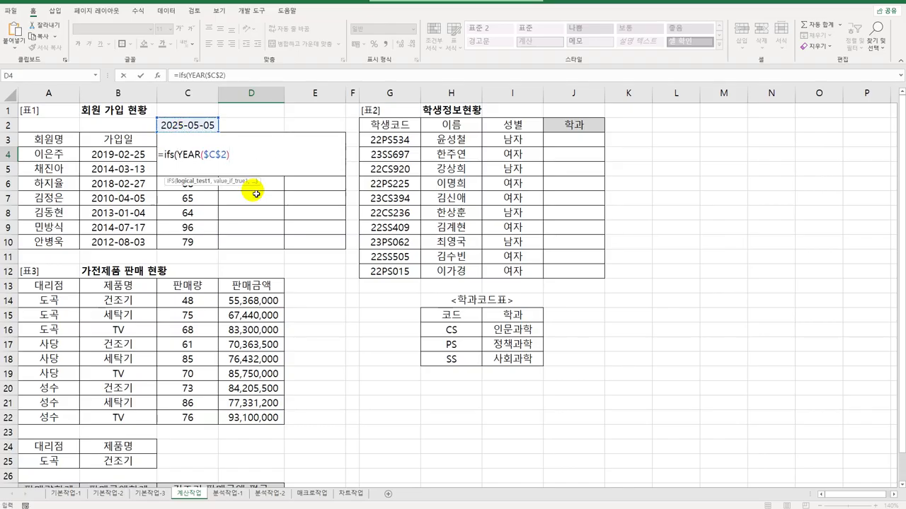
# Step: Complete the first condition by subtracting YEAR(B4) and testing whether the difference is >=10
pyautogui.write('-year')
pyautogui.doubleClick(253, 191)
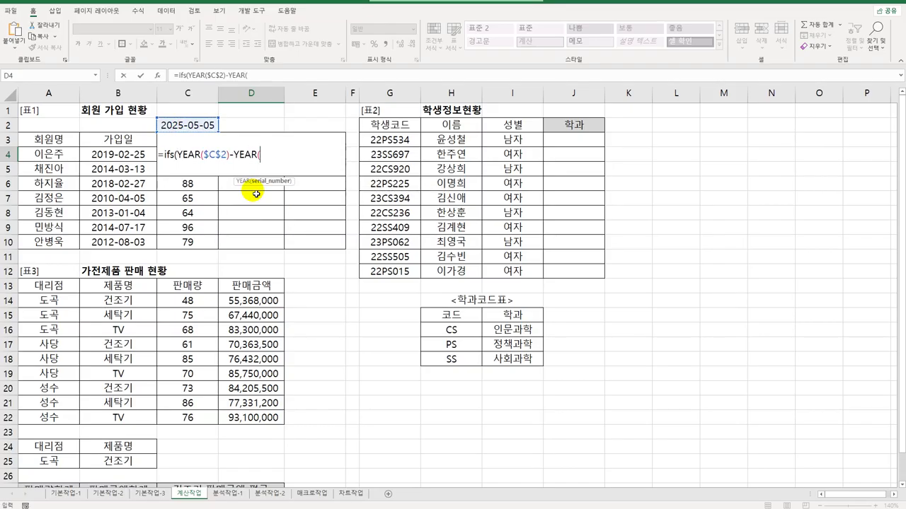
pyautogui.click(144, 158)
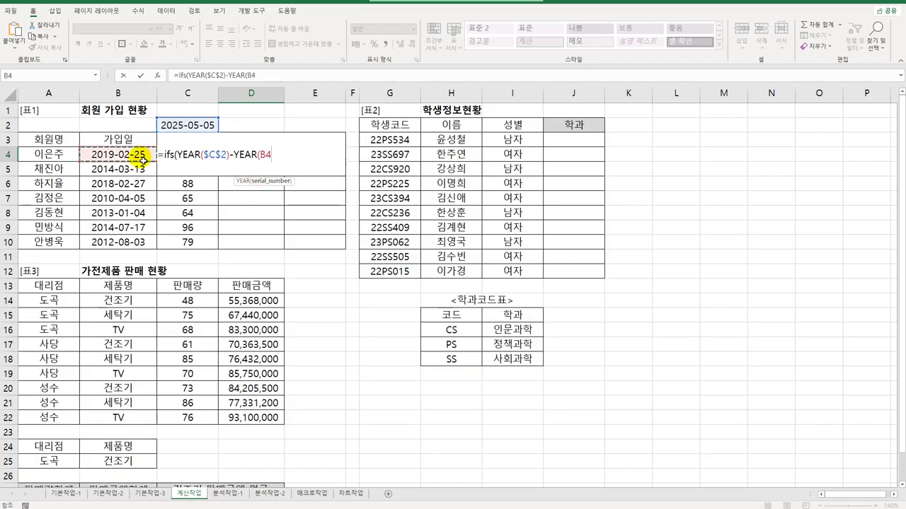
pyautogui.write(')')
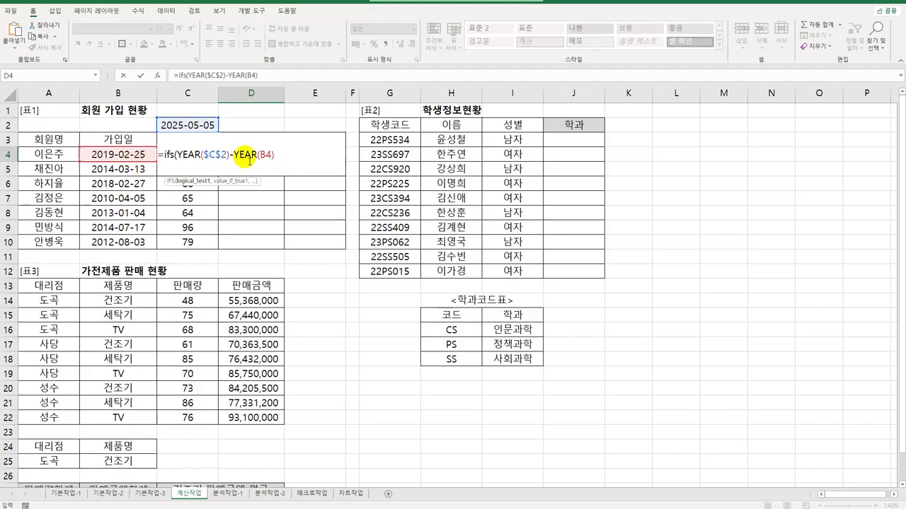
pyautogui.write('>=10,')
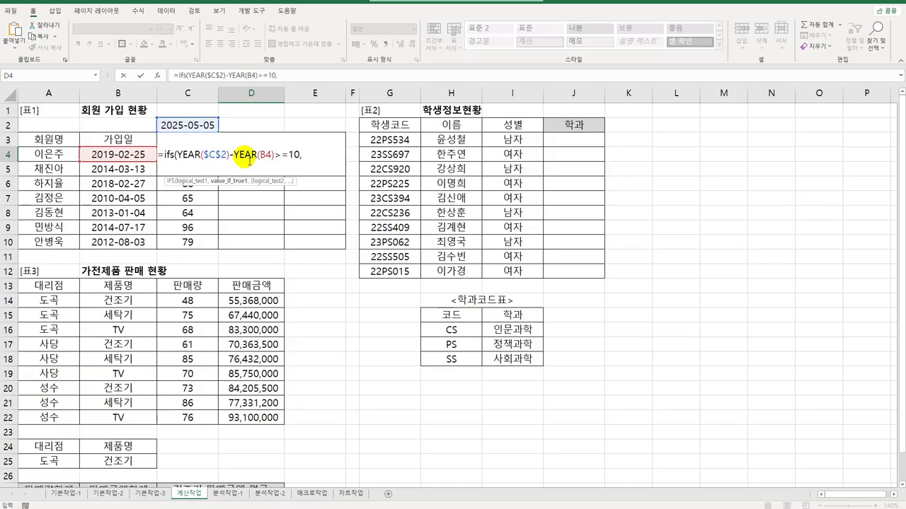
# Step: Return the special character "★" when the first condition is met
pyautogui.write('"ㅁ')
pyautogui.press('Hangul_Hanja')
pyautogui.click(326, 283)
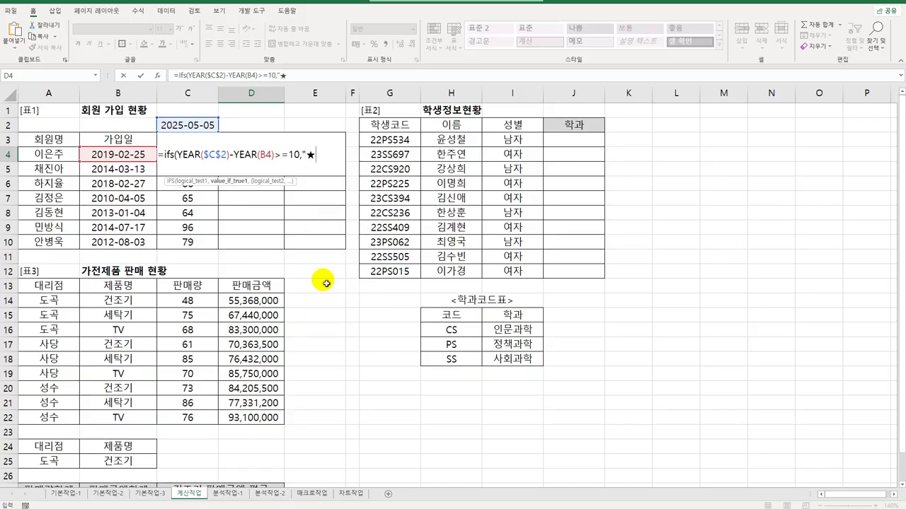
pyautogui.write('",')
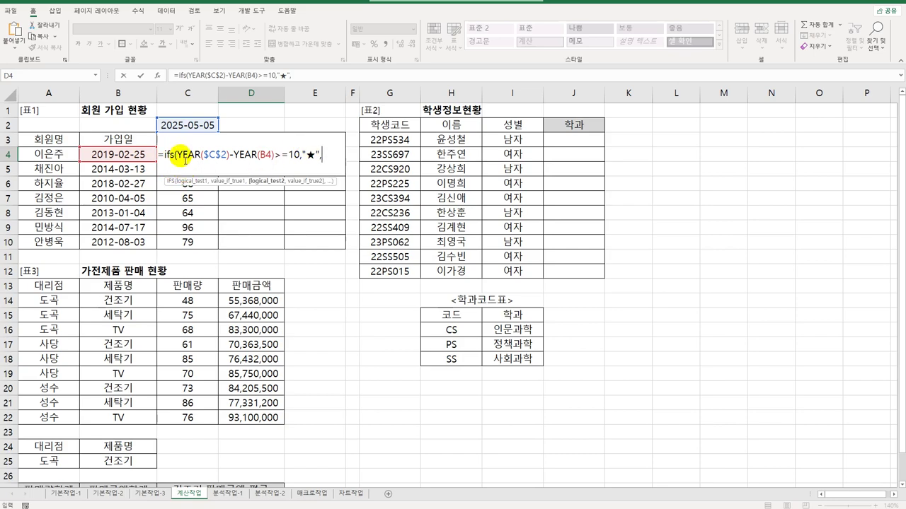
# Step: Duplicate the condition and its result at the end of the IFS formula, setting the second threshold to >=5
pyautogui.moveTo(181, 158); pyautogui.dragTo(326, 164)
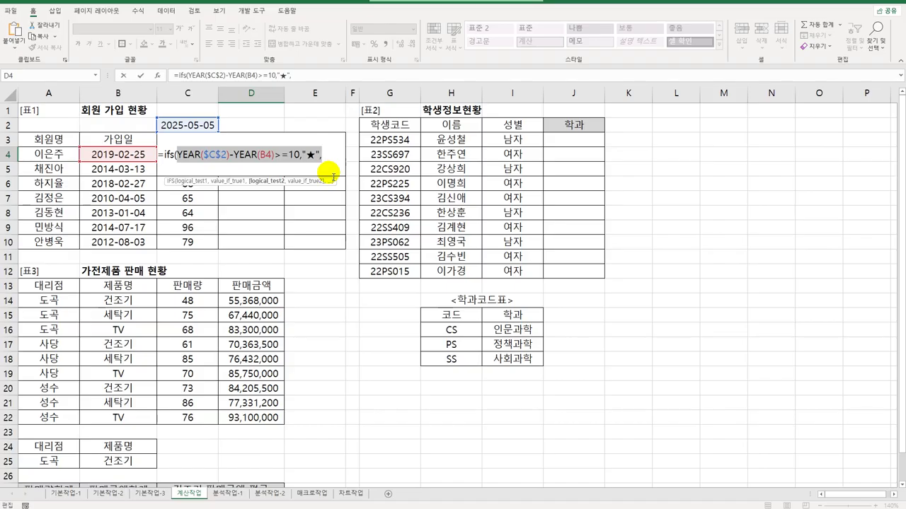
pyautogui.hotkey('ctrl', 'c')
pyautogui.press('End')
pyautogui.hotkey('ctrl', 'v')
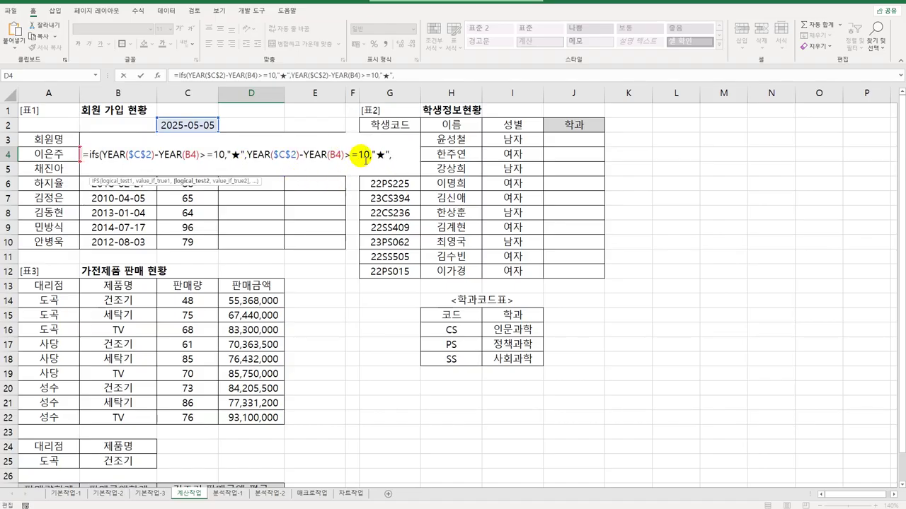
pyautogui.moveTo(357, 157); pyautogui.dragTo(369, 159)
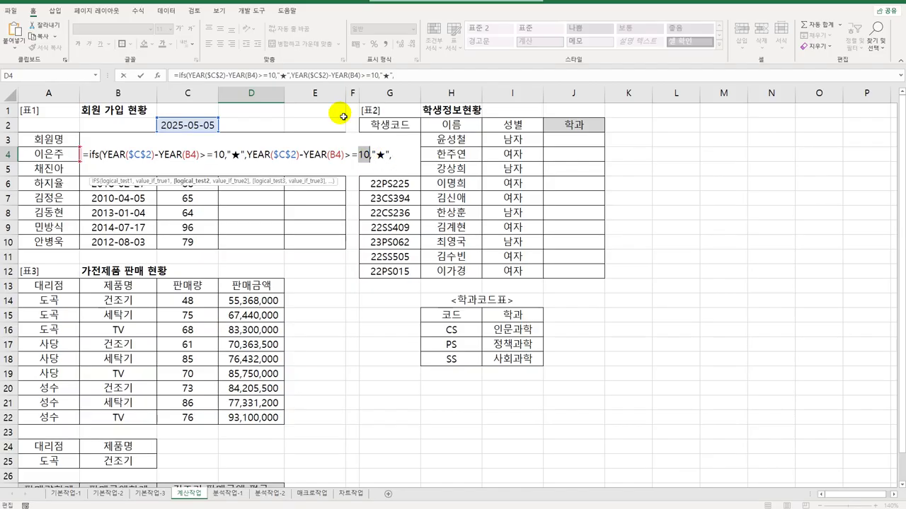
pyautogui.write('5')
# Step: Replace the second condition's result with the special character "☆"
pyautogui.press('Right')
pyautogui.press('Right')
pyautogui.press('Delete')
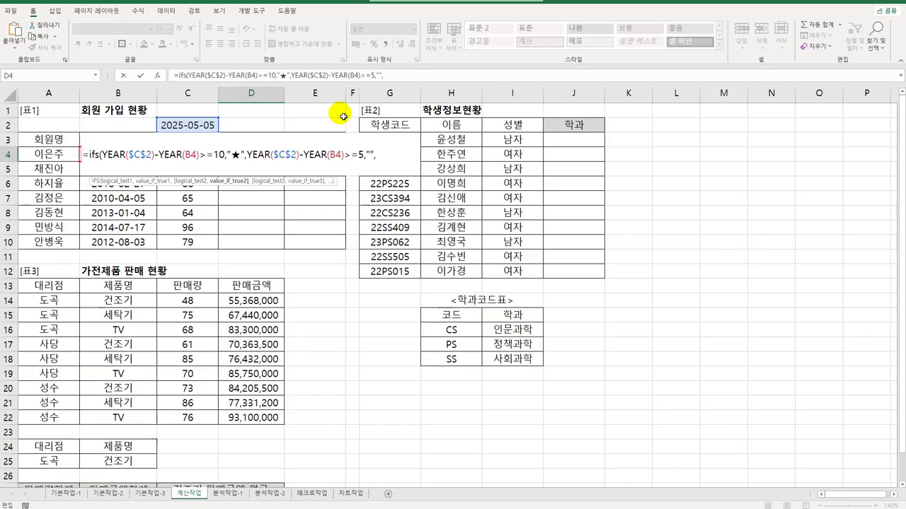
pyautogui.write('ㅁ')
pyautogui.press('Hangul_Hanja')
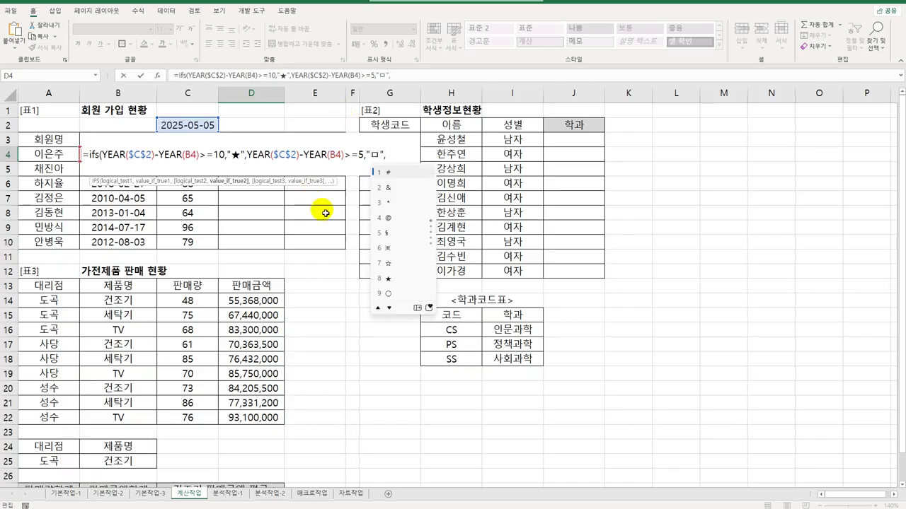
pyautogui.click(397, 263)
pyautogui.press('Right')
pyautogui.press('Right')
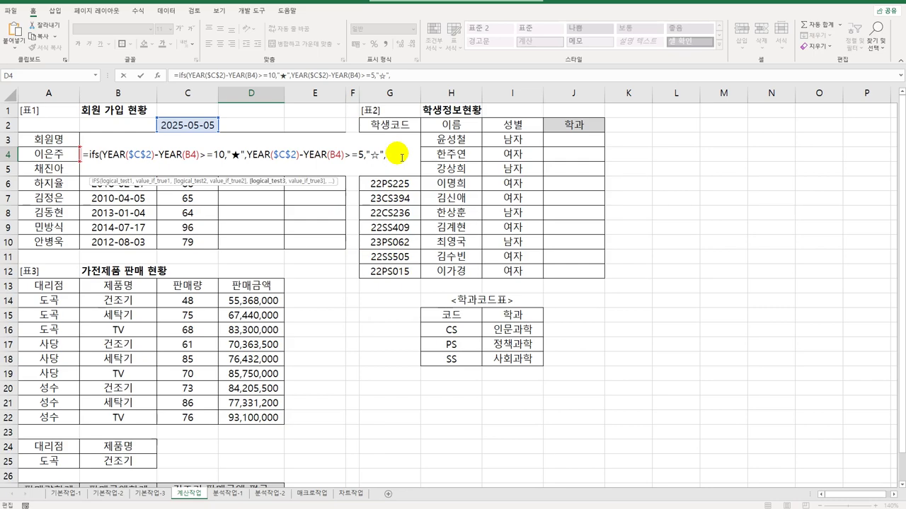
# Step: Finish the IFS formula with the fallback TRUE,"" and fill it down the 등급 column through D10
pyautogui.write('ㅅ')
pyautogui.press('BackSpace')
pyautogui.press('Hangul')
pyautogui.write('true,')
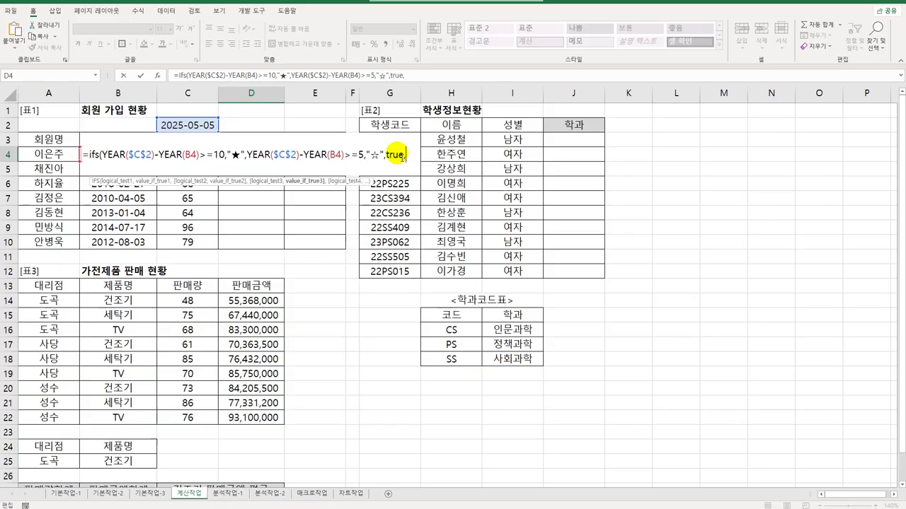
pyautogui.write('""')
pyautogui.press('Return')
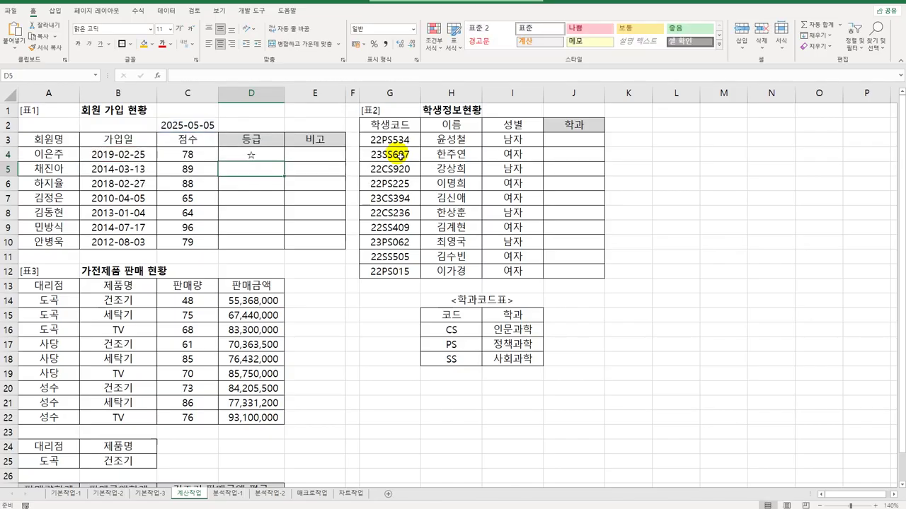
pyautogui.click(262, 156)
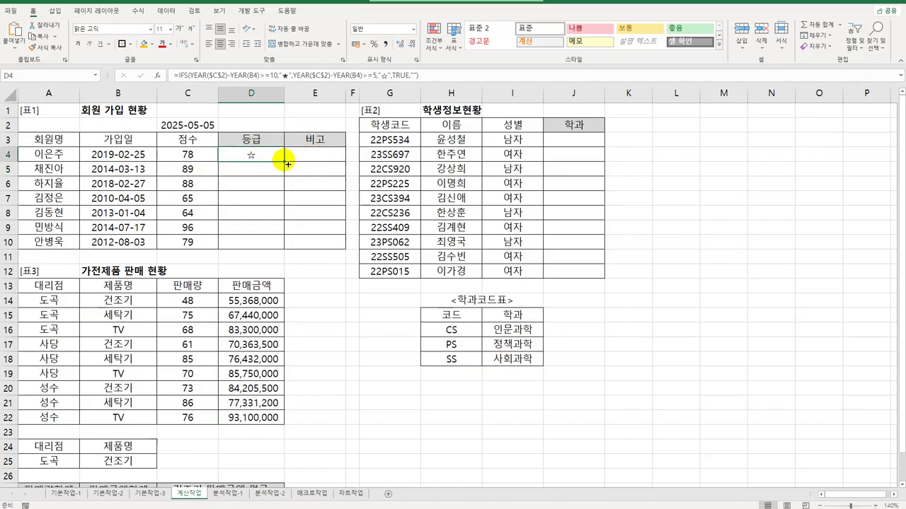
pyautogui.moveTo(286, 164); pyautogui.dragTo(289, 247)
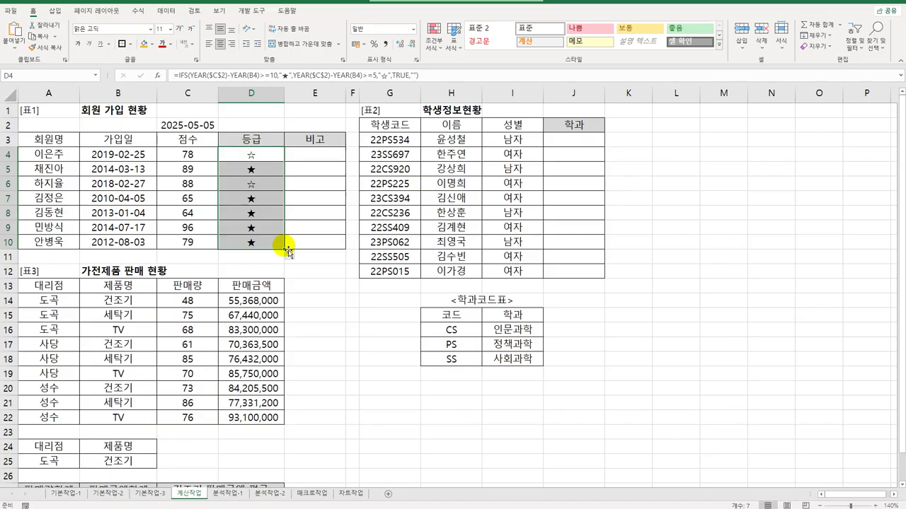
pyautogui.click(330, 161)
pyautogui.moveTo(329, 160); pyautogui.dragTo(332, 240)
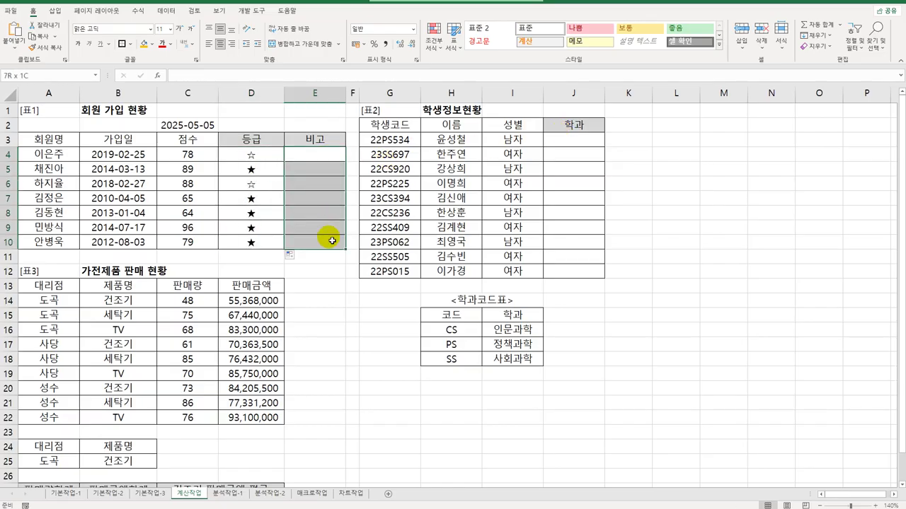
pyautogui.moveTo(205, 157); pyautogui.dragTo(215, 242)
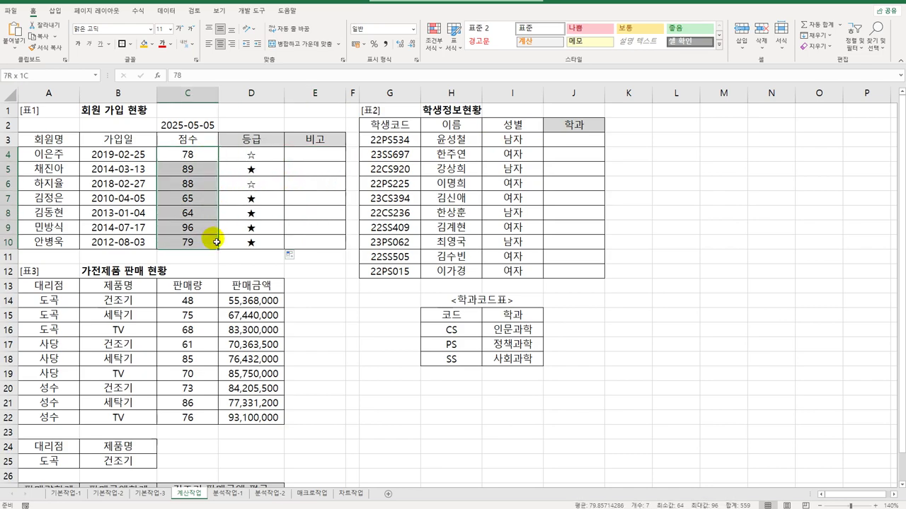
# Step: In E4, the first 비고 cell of 표1, enter =RANK.EQ(C4,$C$4:$C$10) to rank the 점수 values
pyautogui.click(321, 154)
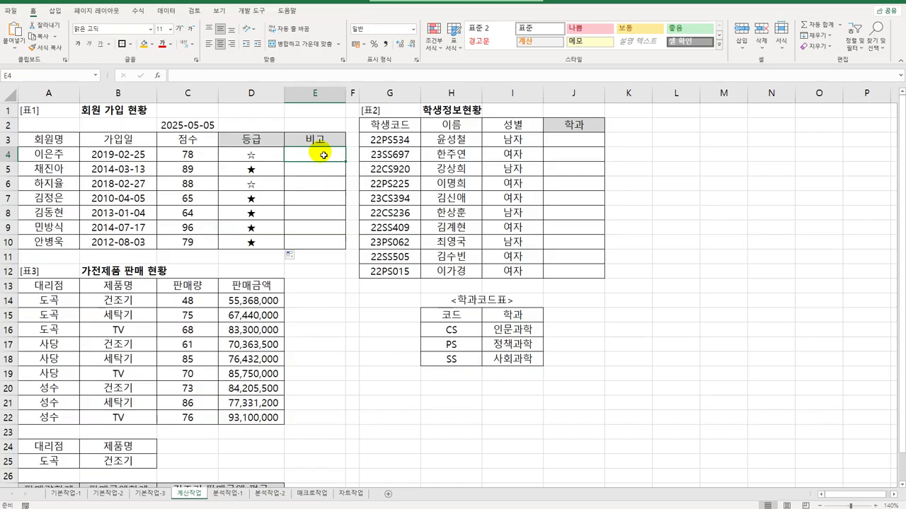
pyautogui.write('=')
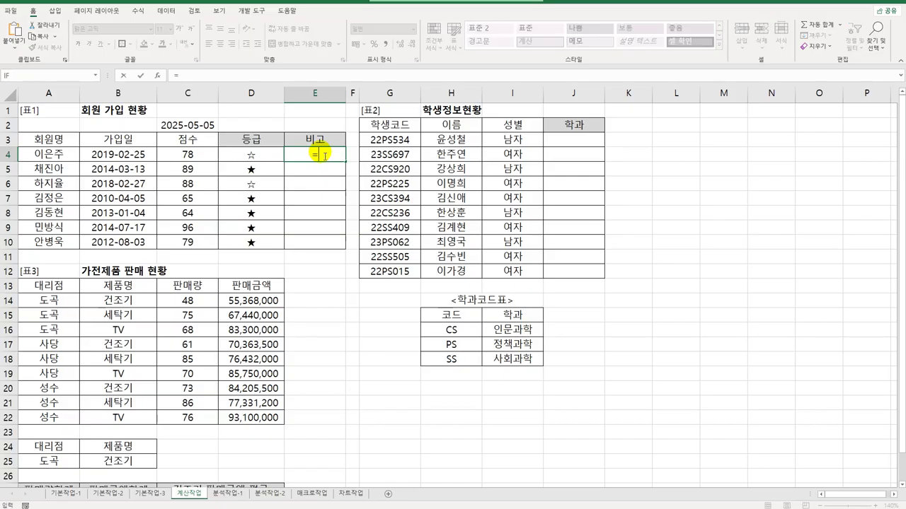
pyautogui.write('rank.e')
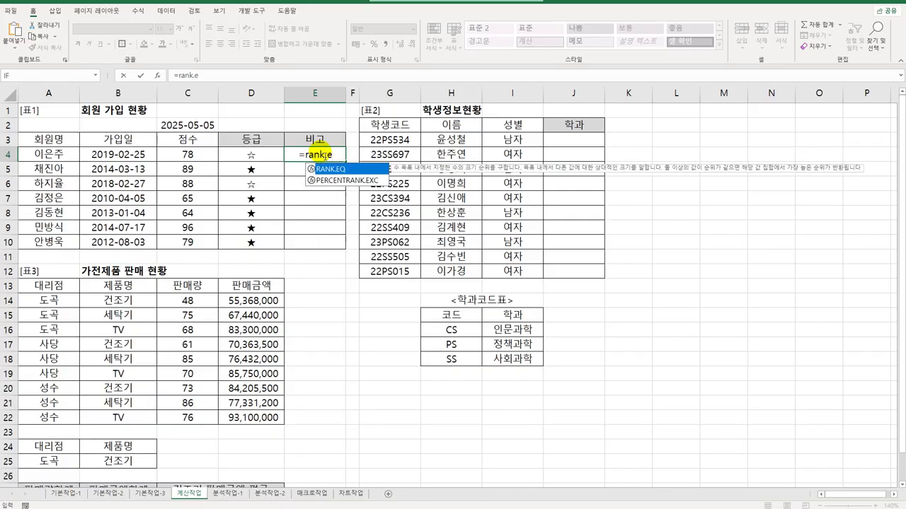
pyautogui.press('Tab')
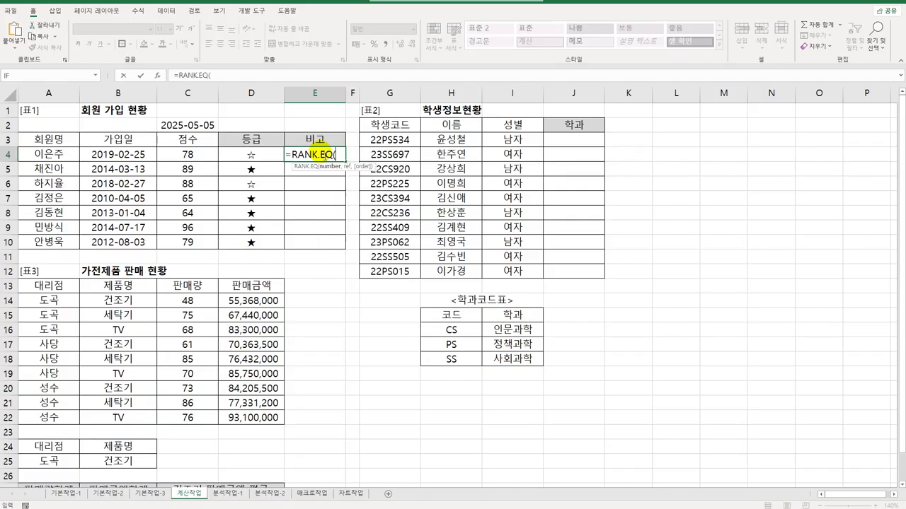
pyautogui.click(202, 157)
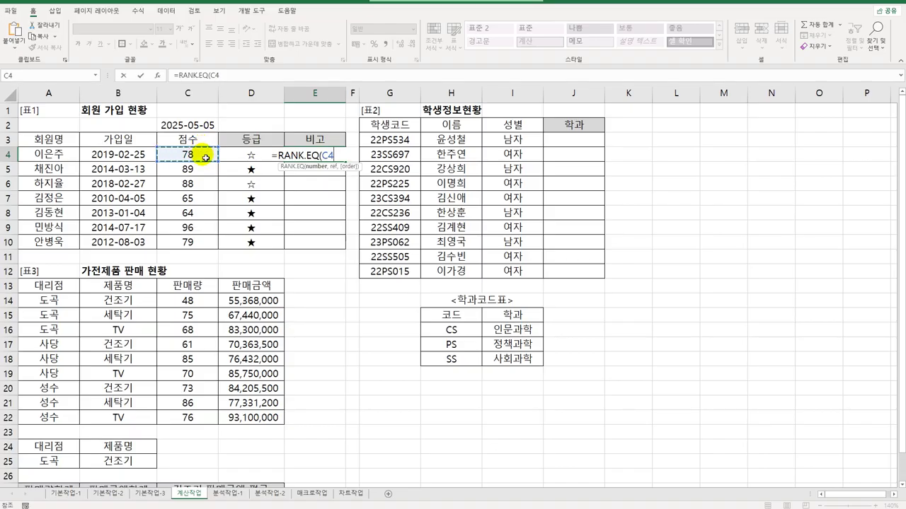
pyautogui.write(',')
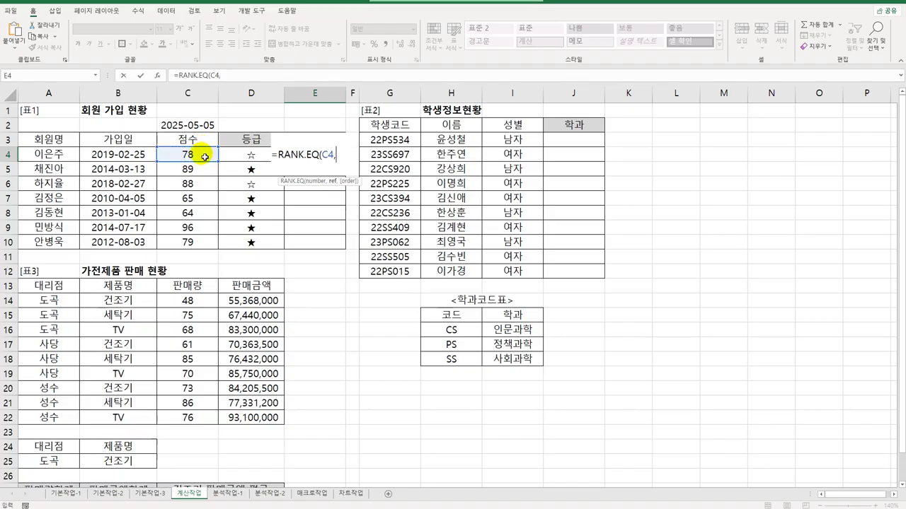
pyautogui.click(205, 157)
pyautogui.moveTo(205, 157); pyautogui.dragTo(205, 245)
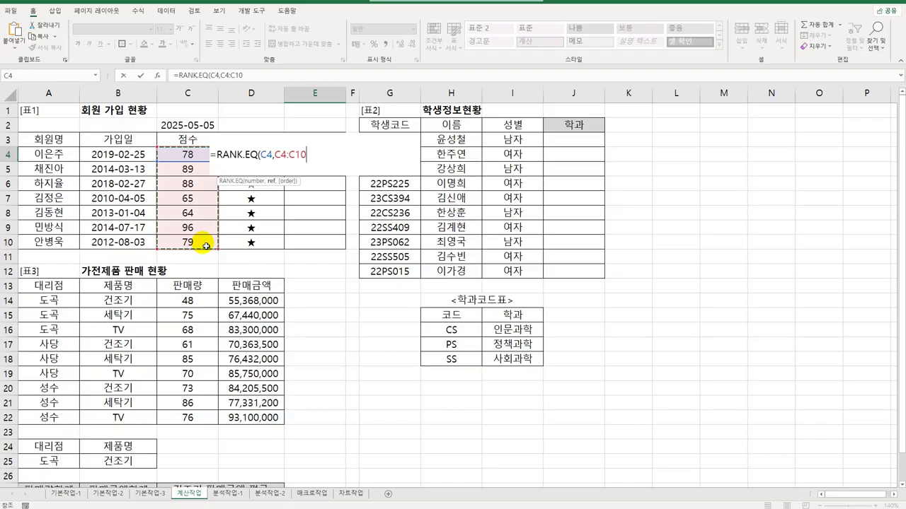
pyautogui.press('F4')
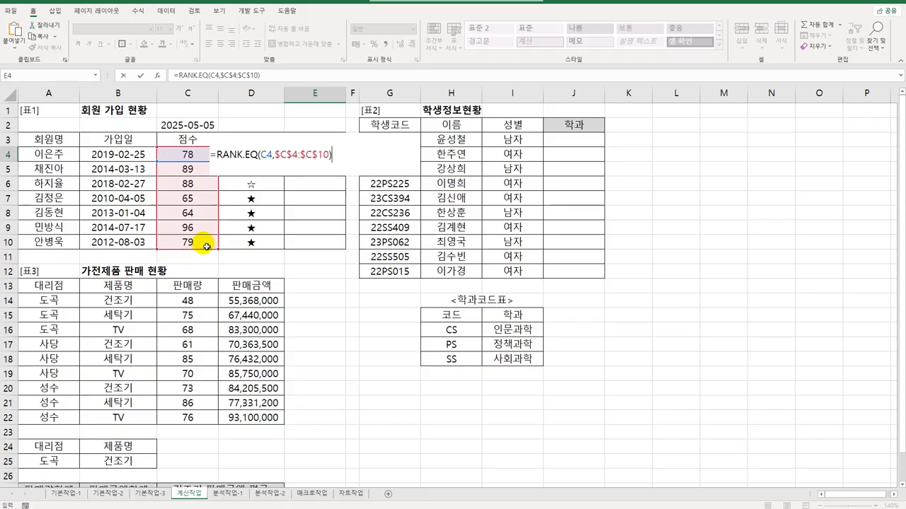
pyautogui.press('Return')
# Step: Fill the RANK.EQ formula down the 비고 column from E4 to E10 and check the copied formulas
pyautogui.click(305, 153)
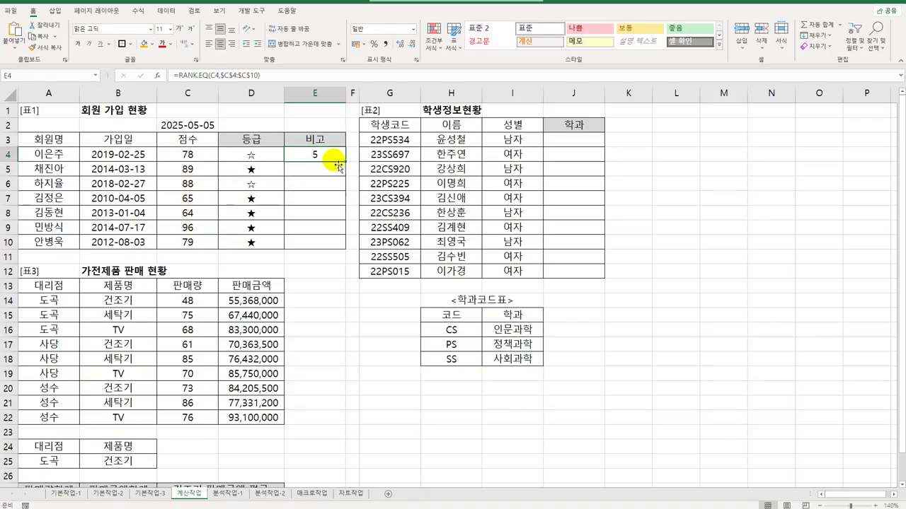
pyautogui.moveTo(346, 162); pyautogui.dragTo(346, 257)
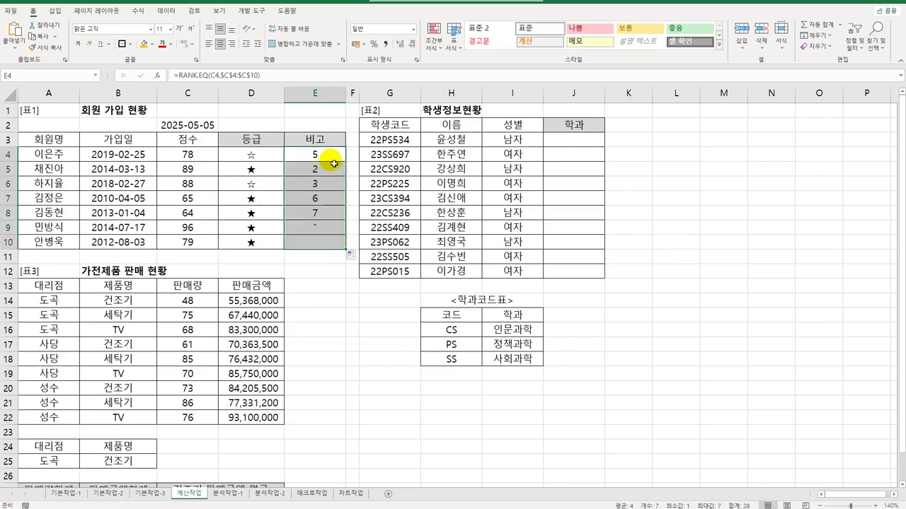
pyautogui.click(328, 215)
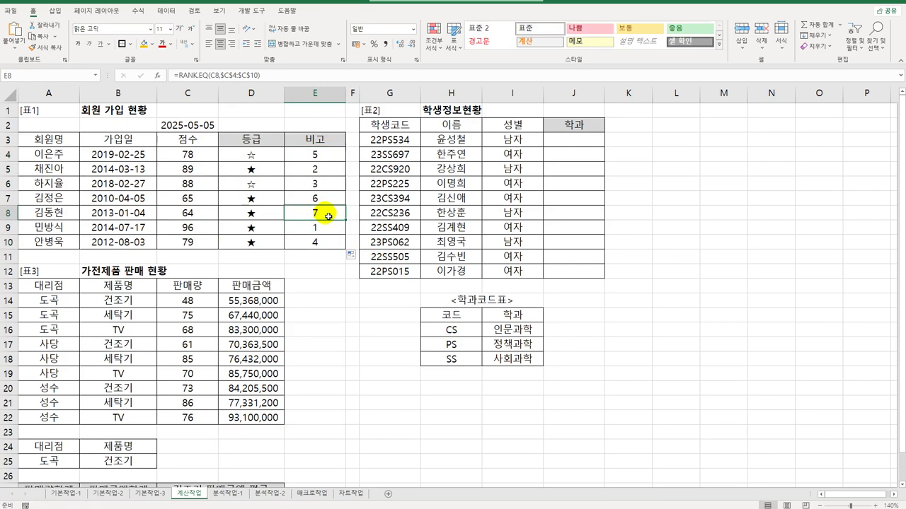
pyautogui.click(328, 162)
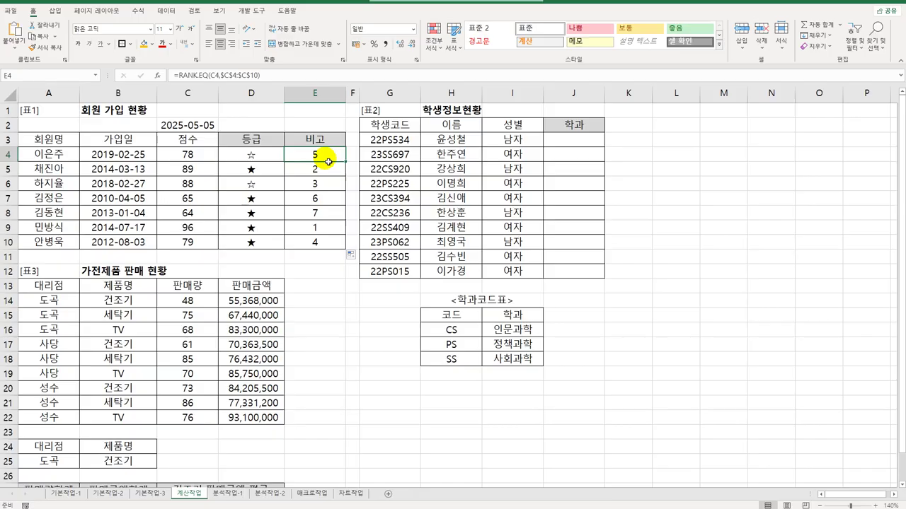
# Step: Wrap the RANK.EQ formula in E4 in a CHOOSE function as its index, with "합격" as both Value1 and Value2
pyautogui.doubleClick(328, 162)
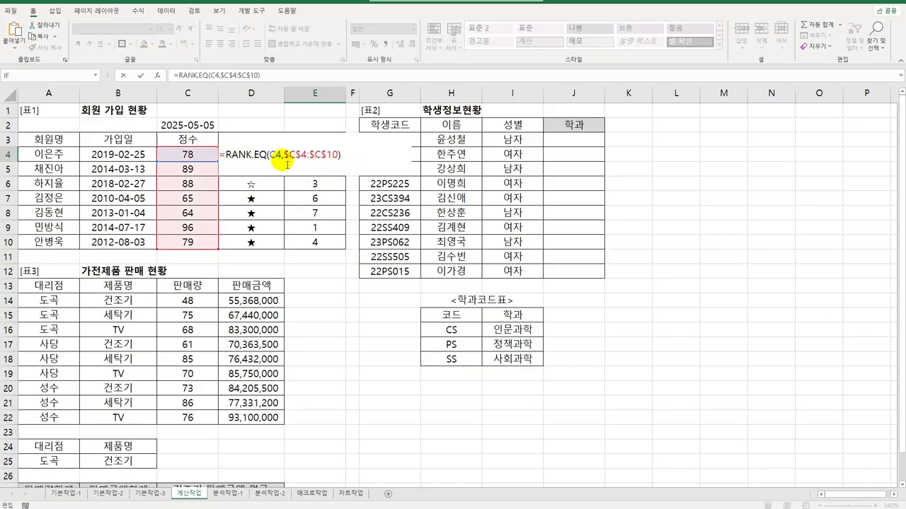
pyautogui.write('CHOOSE(')
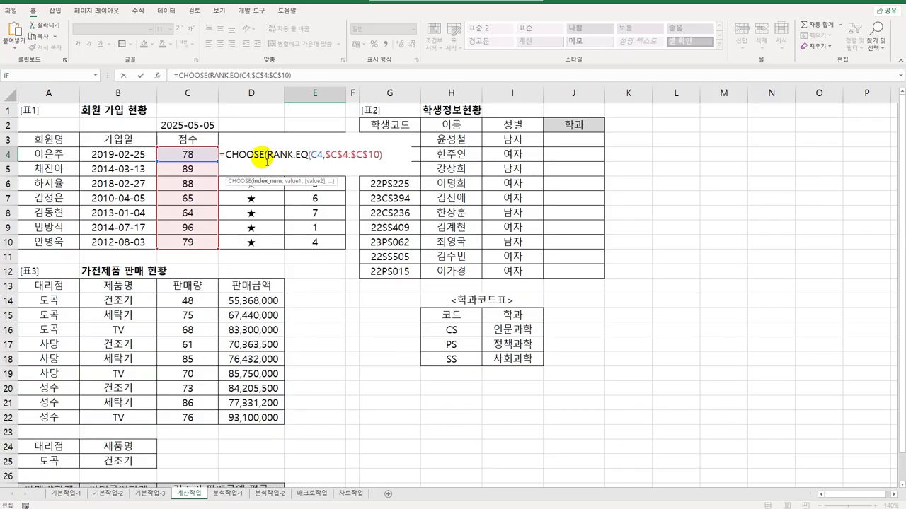
pyautogui.click(160, 77)
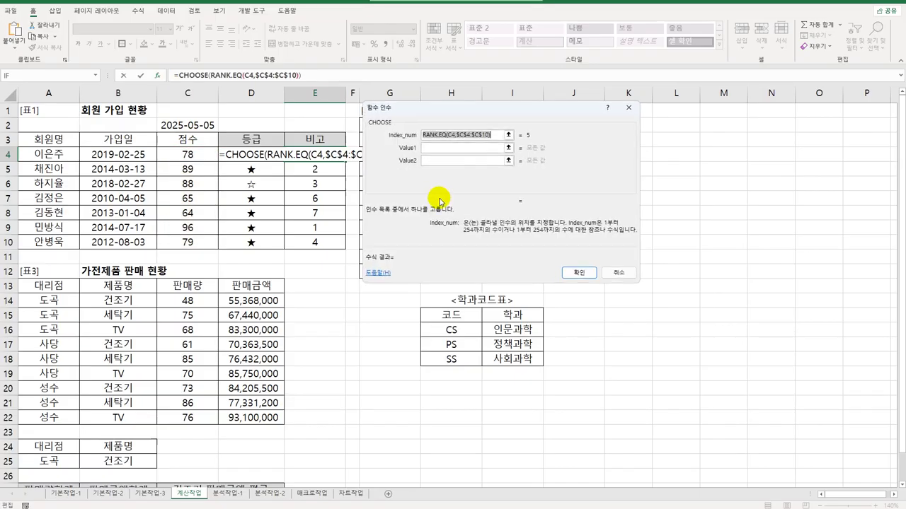
pyautogui.click(460, 152)
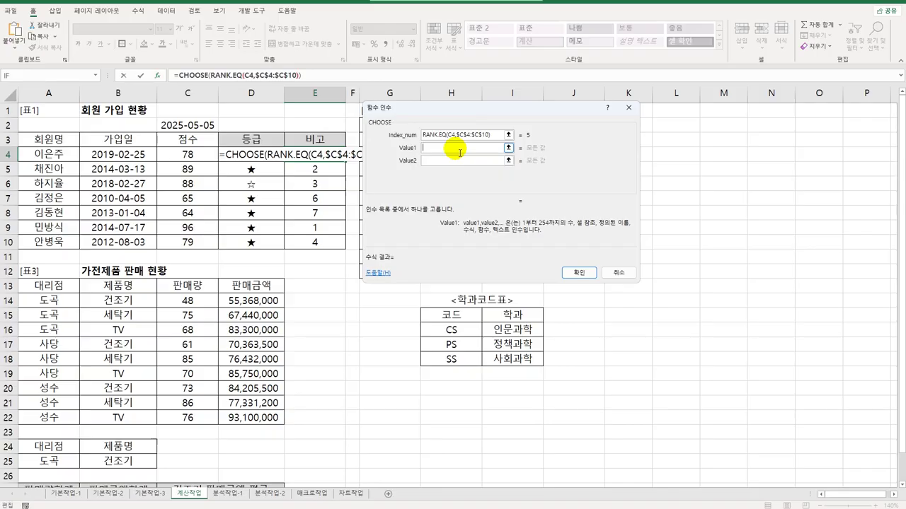
pyautogui.write('합계')
pyautogui.press('Tab')
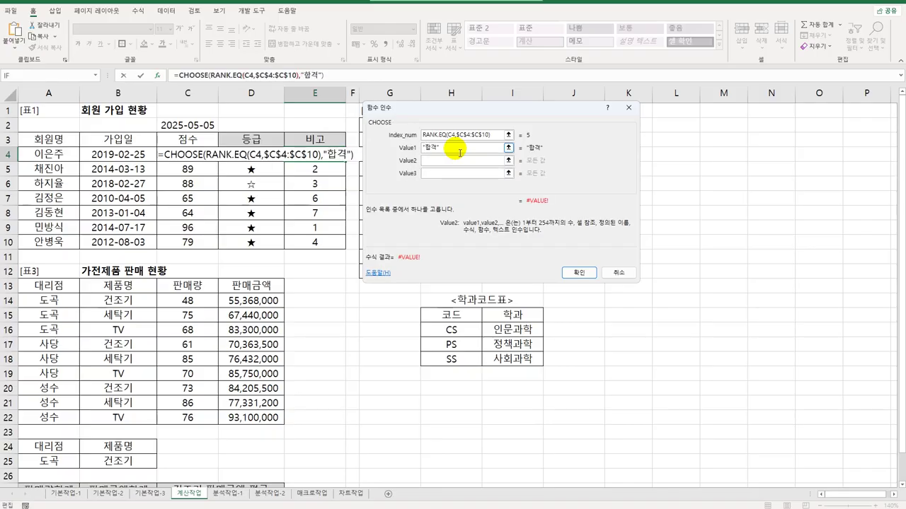
pyautogui.write('합거')
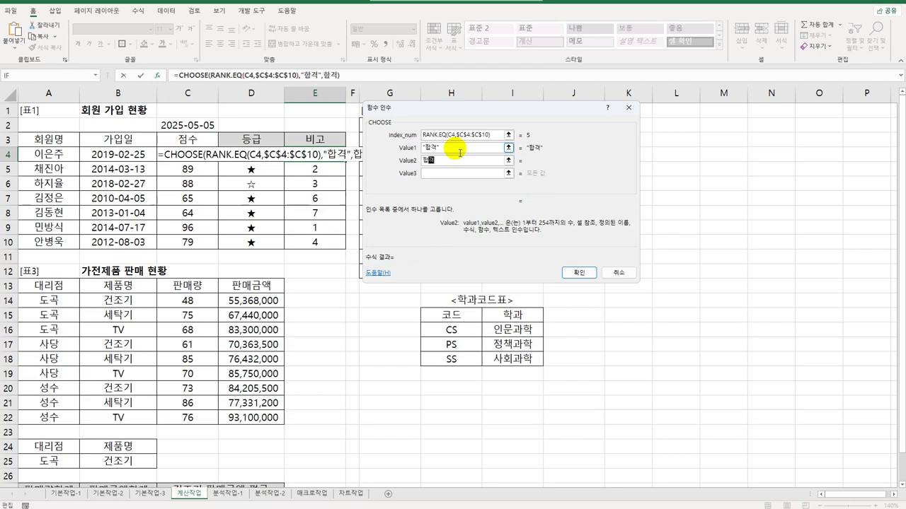
pyautogui.press('Tab')
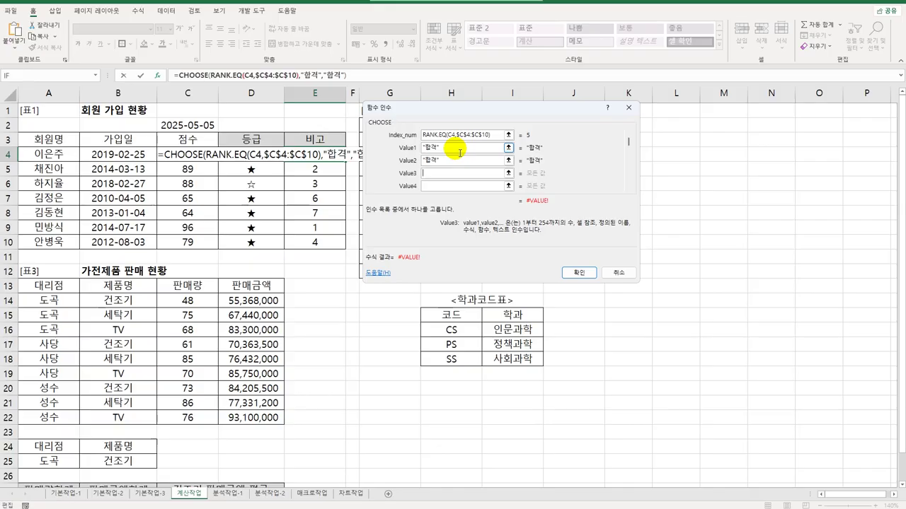
# Step: Set the CHOOSE arguments Value3 through Value5 to empty text "" and Value6 and Value7 to "재수강"
pyautogui.write('""')
pyautogui.press('Tab')
pyautogui.write('""')
pyautogui.press('Tab')
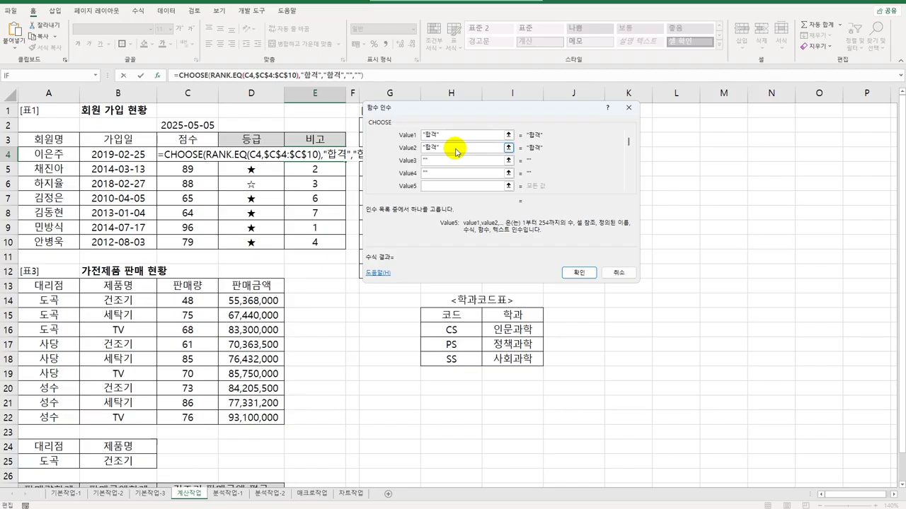
pyautogui.write('""')
pyautogui.press('Tab')
pyautogui.write('"재수강"')
pyautogui.press('Tab')
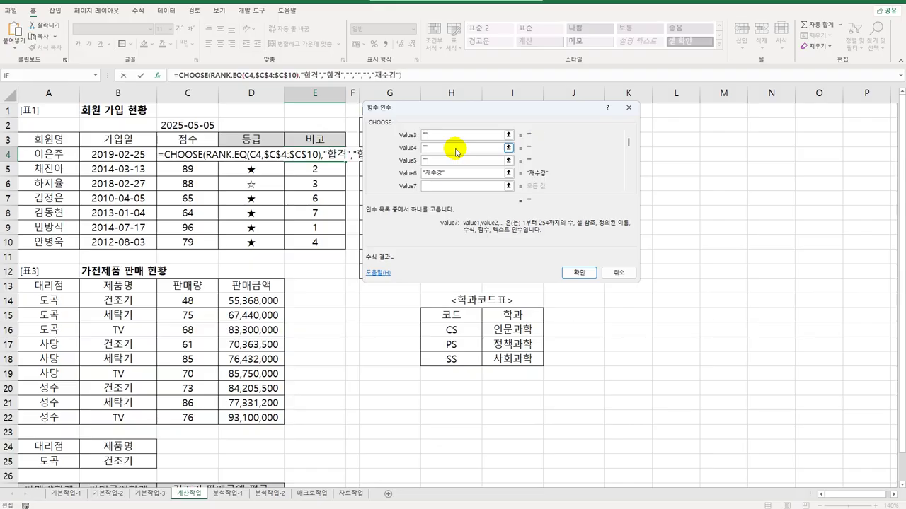
pyautogui.write('"재수강"')
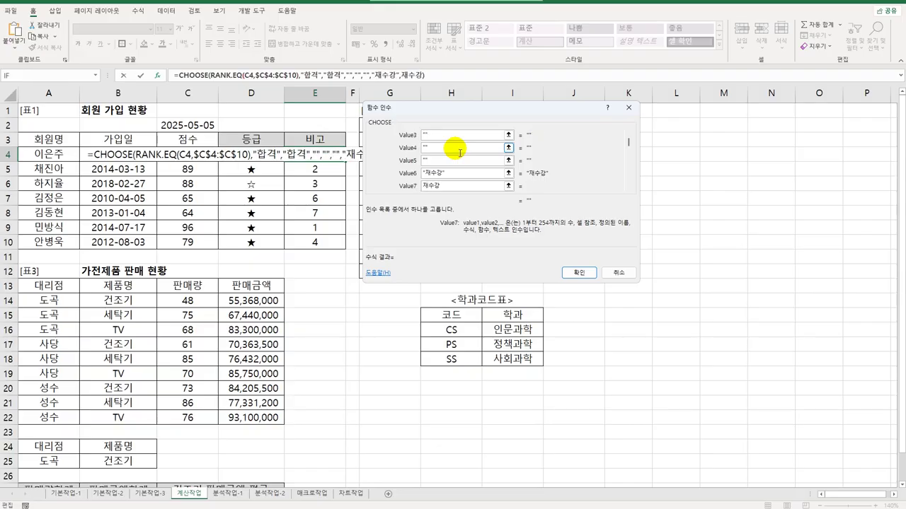
pyautogui.press('Tab')
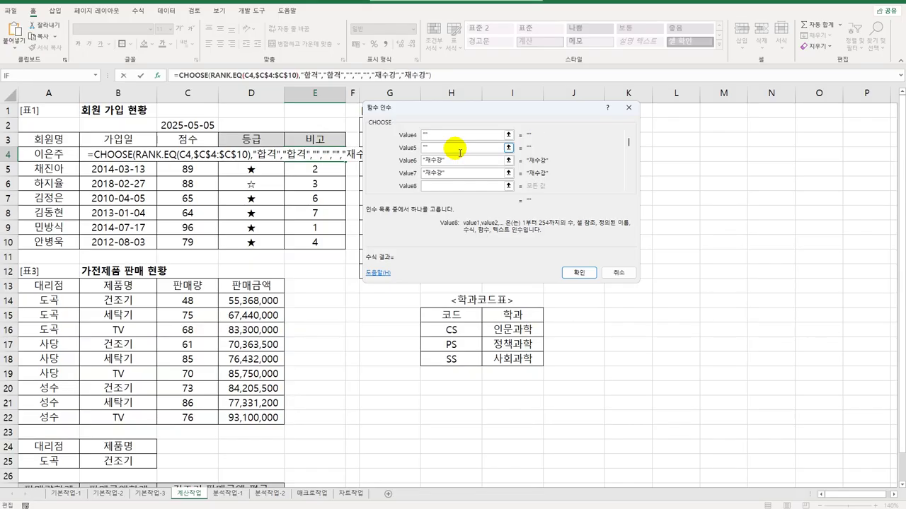
# Step: Accept the CHOOSE formula in E4 and fill it down the 비고 column through E10
pyautogui.moveTo(525, 115); pyautogui.dragTo(677, 137)
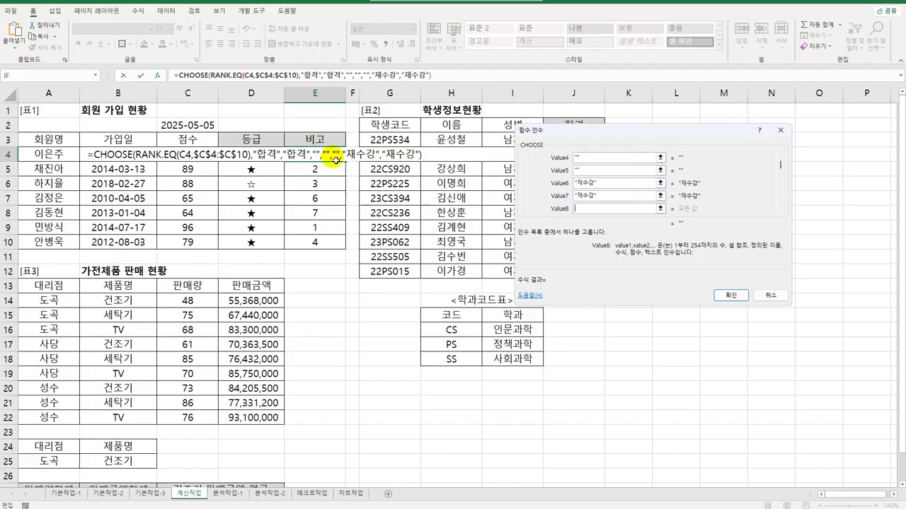
pyautogui.click(738, 301)
pyautogui.moveTo(345, 162); pyautogui.dragTo(341, 247)
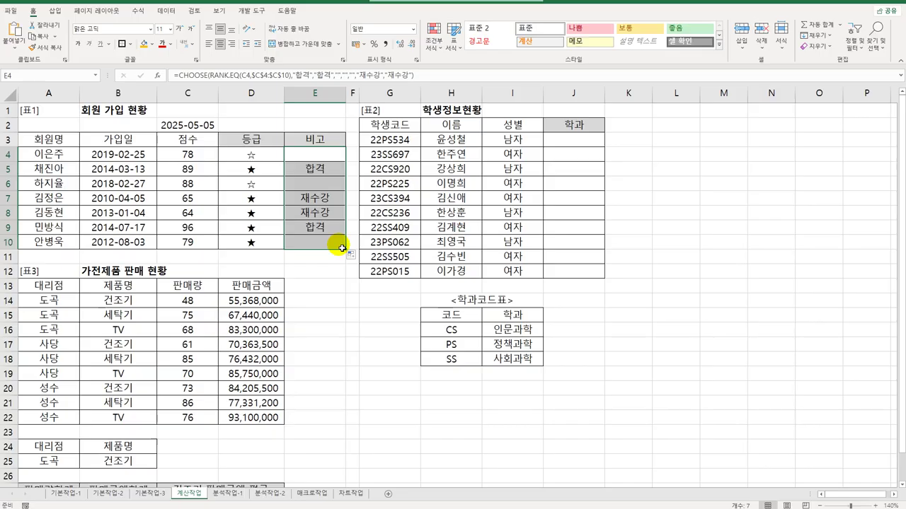
# Step: In J3, the first 학과 cell of 표2, enter =MID(G3,3,2) to extract the department code from the 학생코드
pyautogui.click(561, 146)
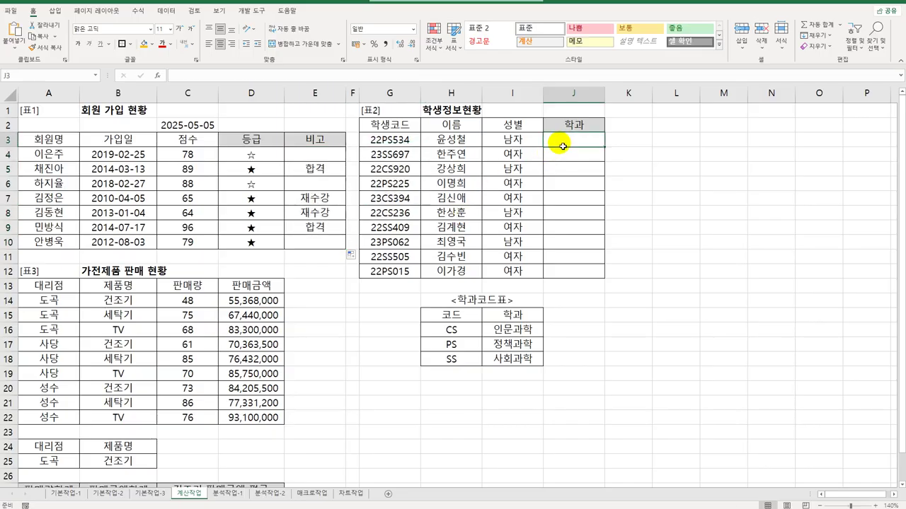
pyautogui.click(409, 139)
pyautogui.moveTo(463, 315); pyautogui.dragTo(496, 359)
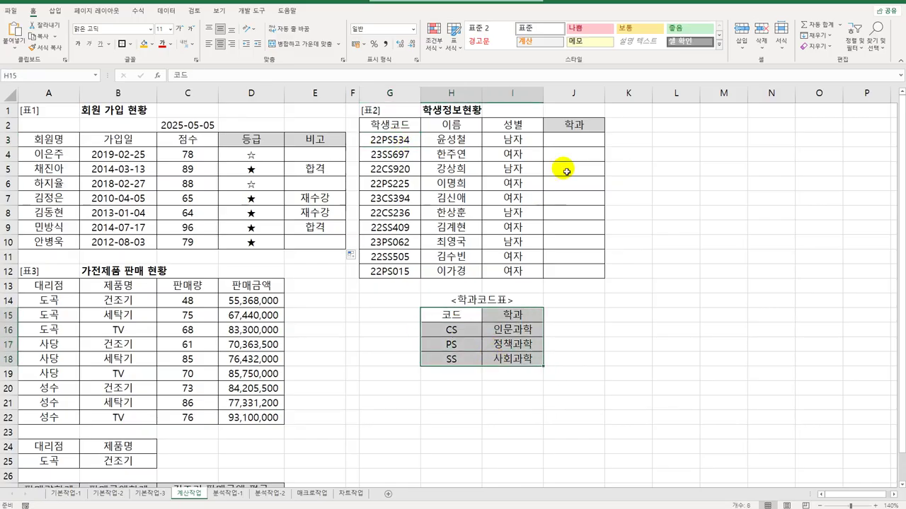
pyautogui.click(576, 142)
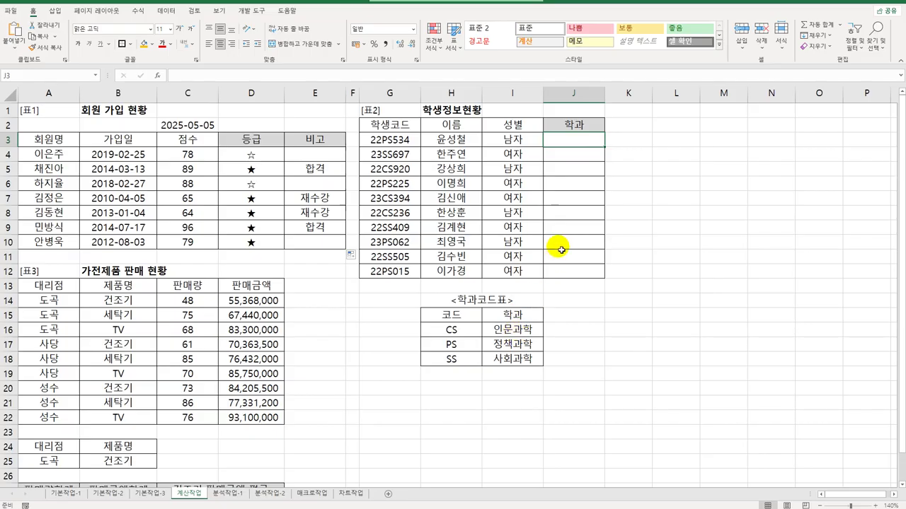
pyautogui.write('=ㅡ')
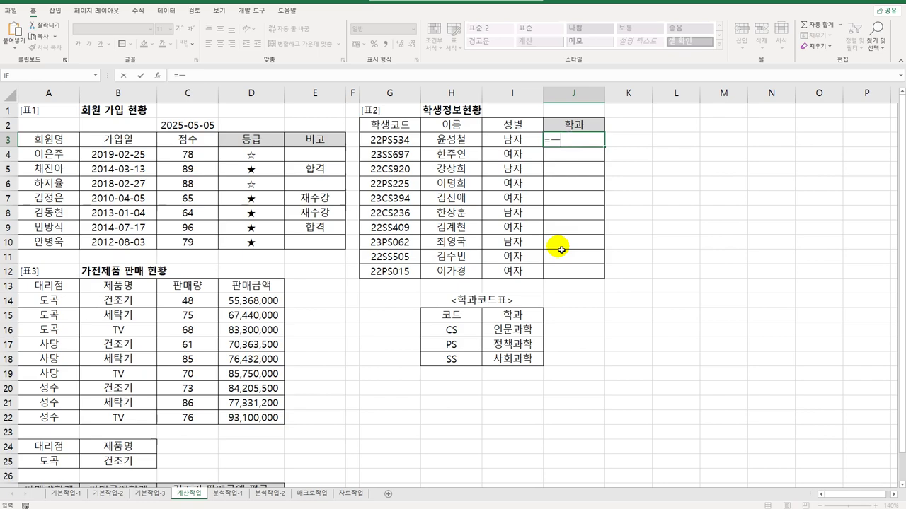
pyautogui.press('BackSpace')
pyautogui.write('MID(')
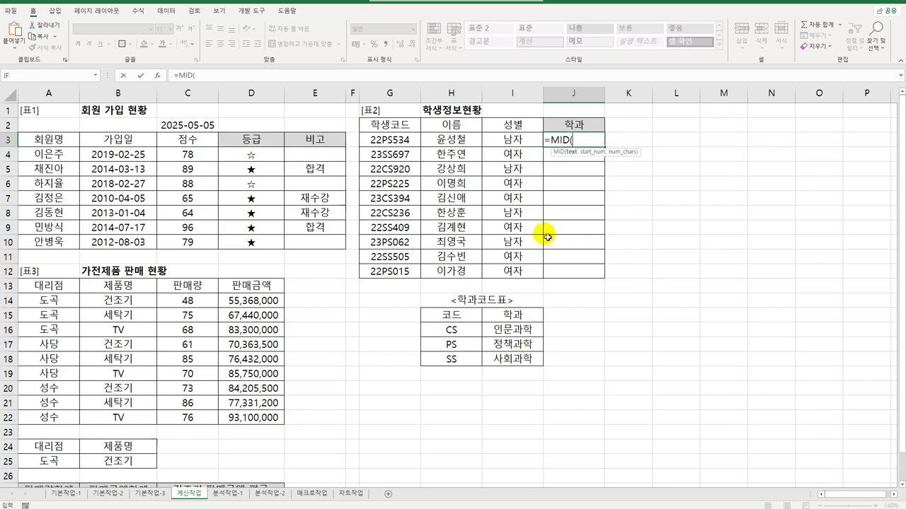
pyautogui.click(406, 141)
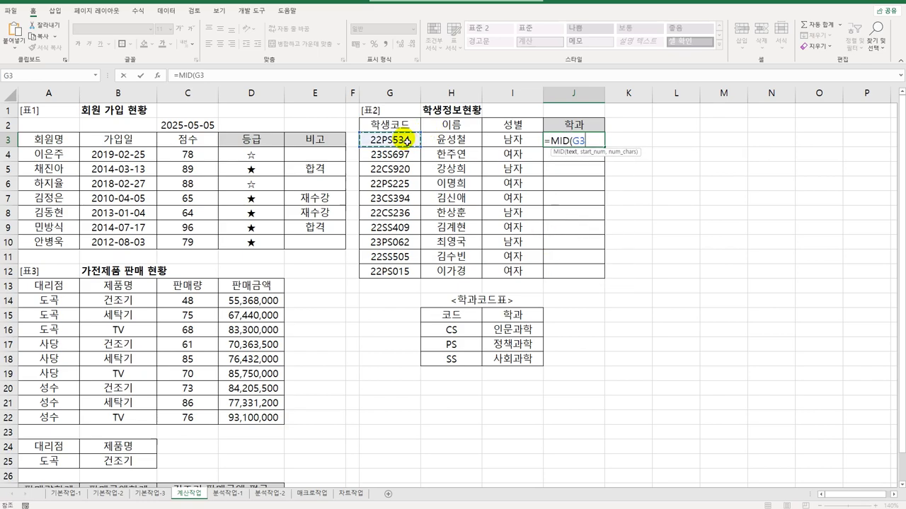
pyautogui.write(',3,2')
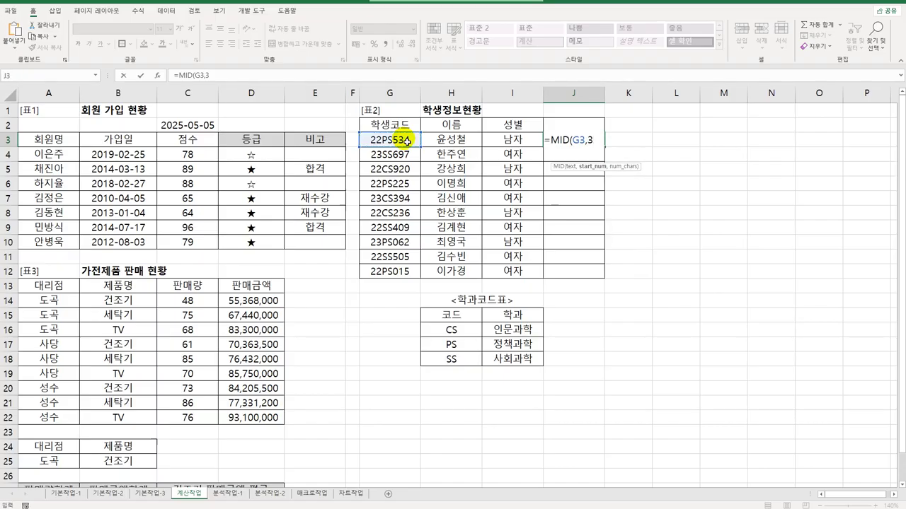
pyautogui.write(')')
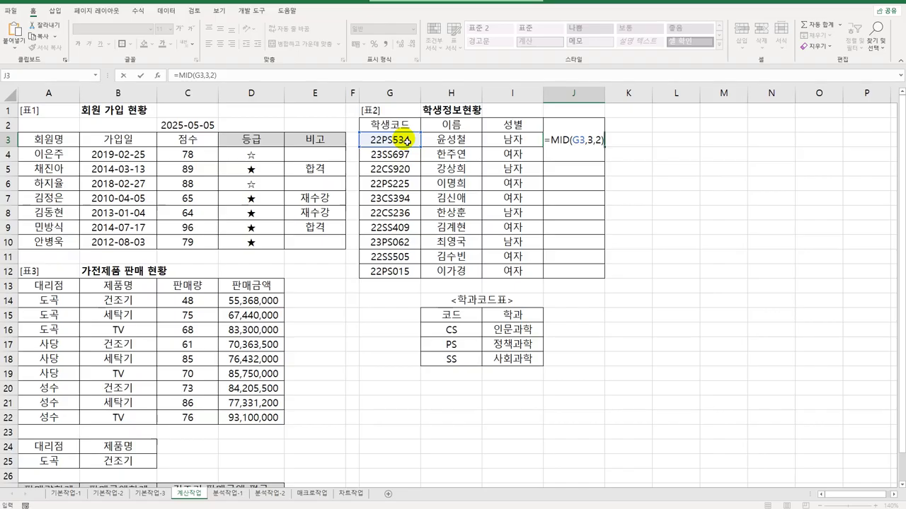
pyautogui.press('Return')
# Step: Fill the MID formula down the 학과 column through J12 and compare the results with the codes in H16:H18
pyautogui.click(570, 140)
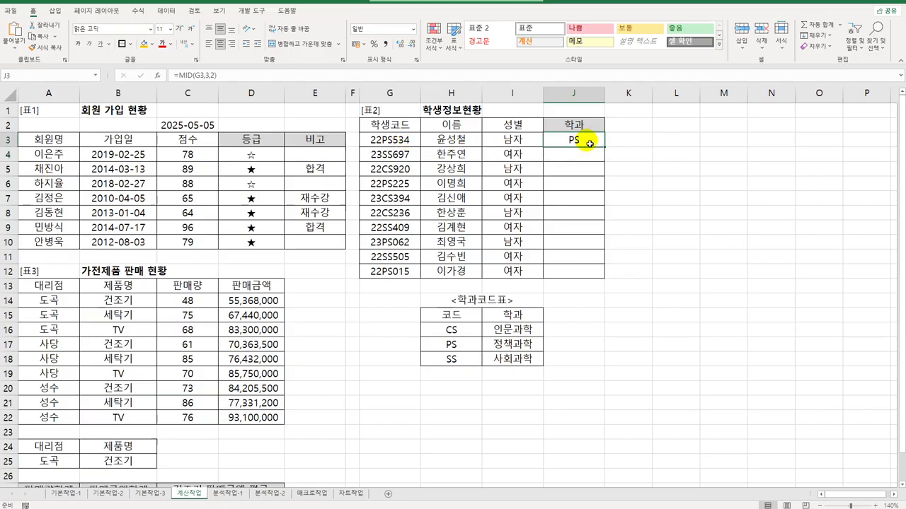
pyautogui.moveTo(604, 148); pyautogui.dragTo(589, 274)
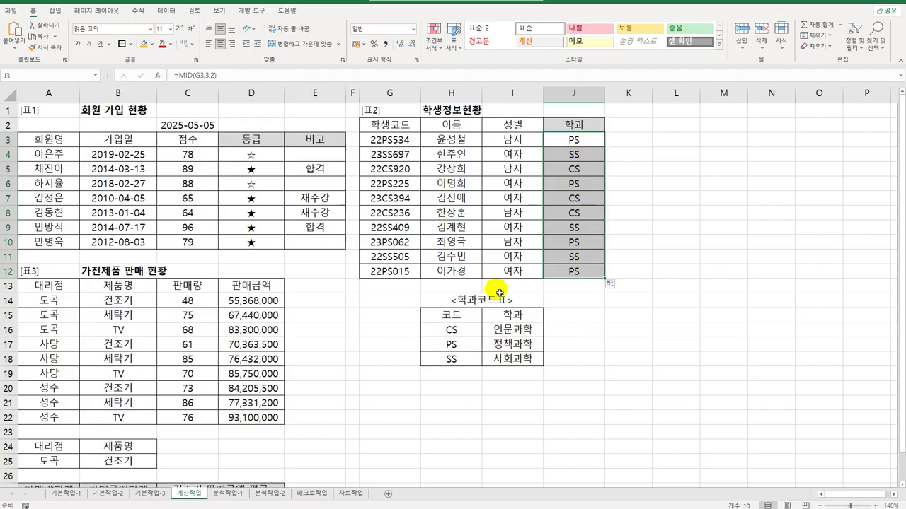
pyautogui.moveTo(459, 330); pyautogui.dragTo(460, 361)
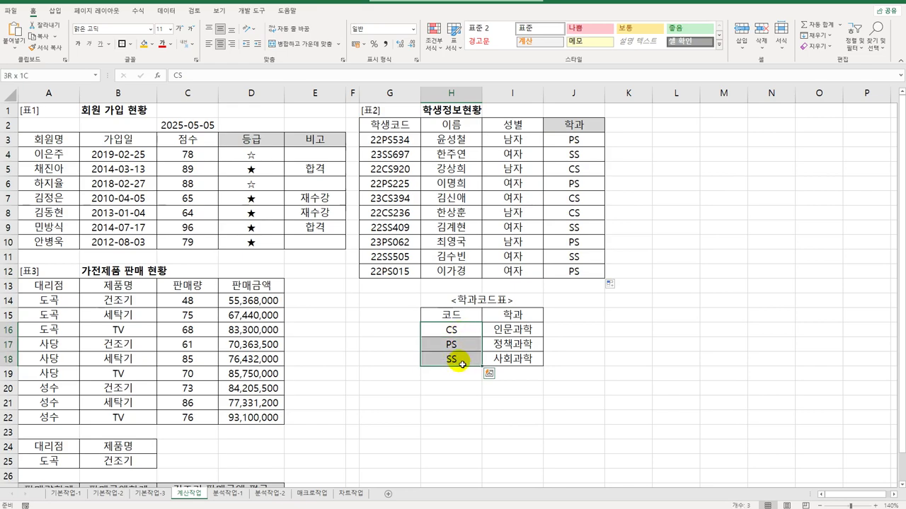
# Step: In J3, nest the MID formula as the lookup value of a MATCH function with the absolute lookup range $H$16:$H$18
pyautogui.click(574, 141)
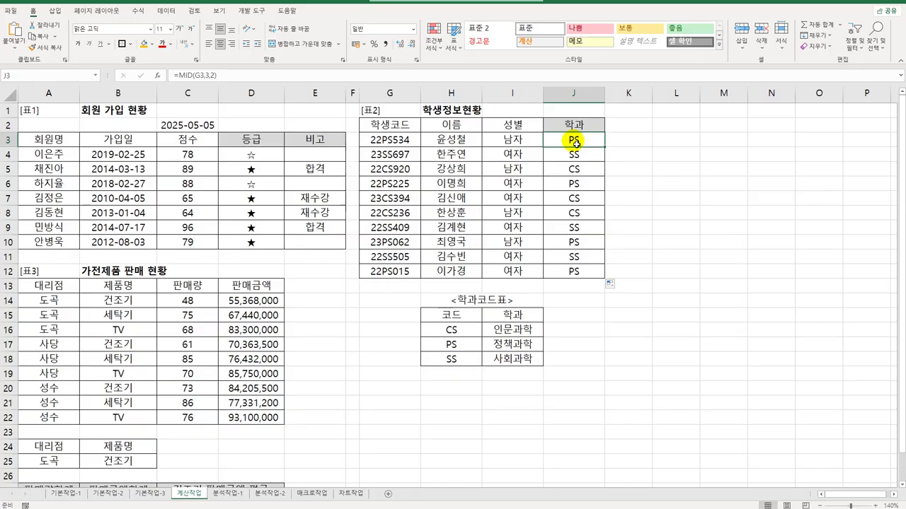
pyautogui.doubleClick(571, 146)
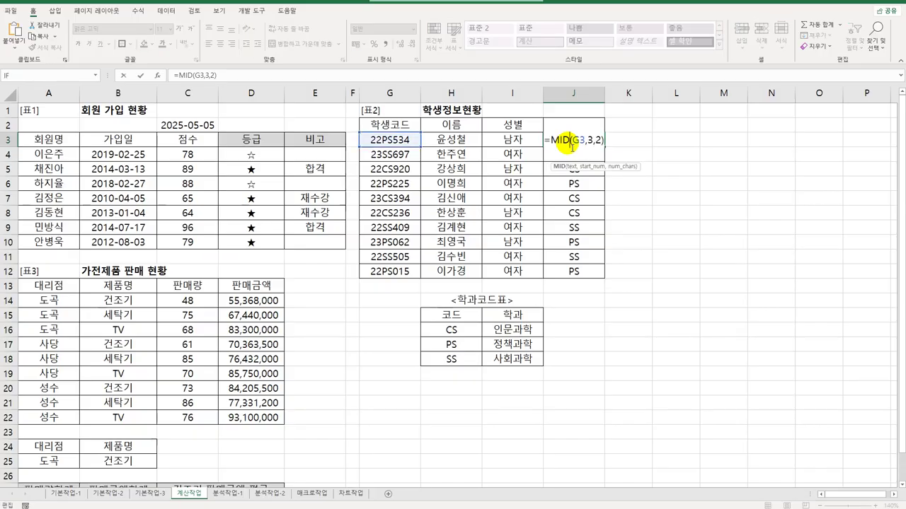
pyautogui.click(549, 139)
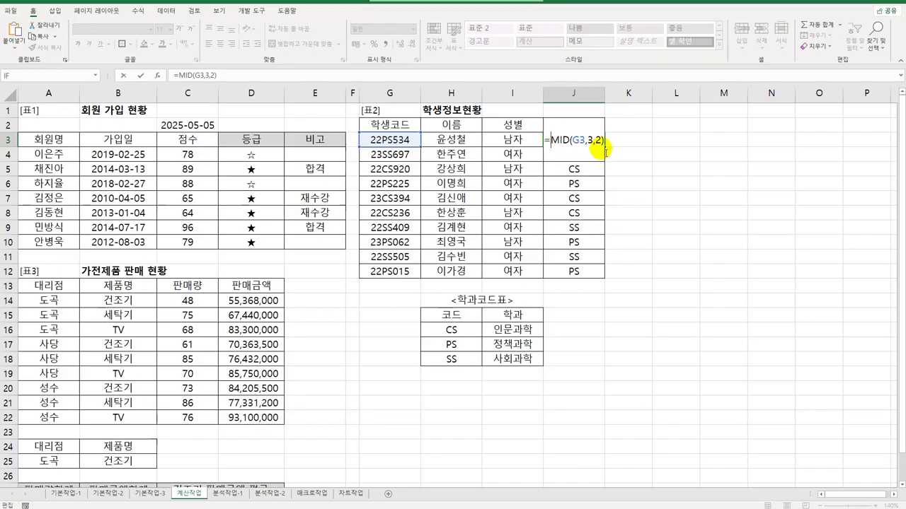
pyautogui.write('m')
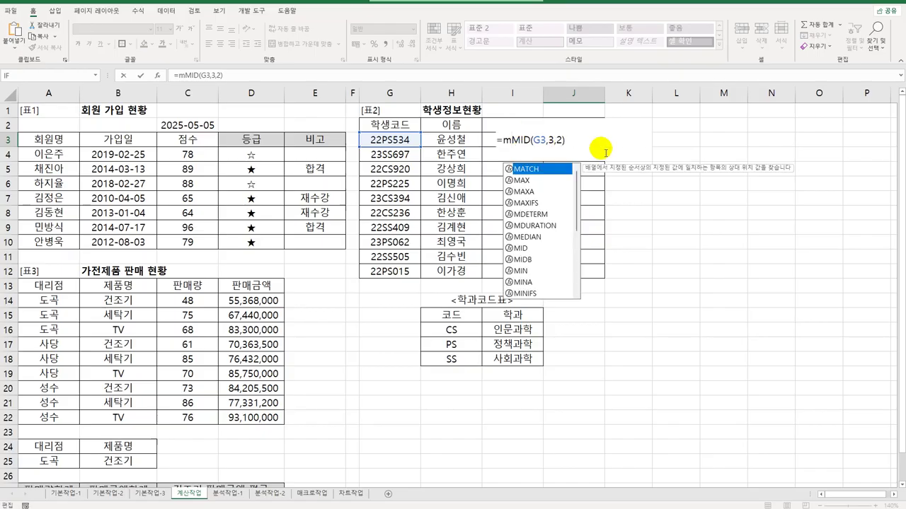
pyautogui.press('Tab')
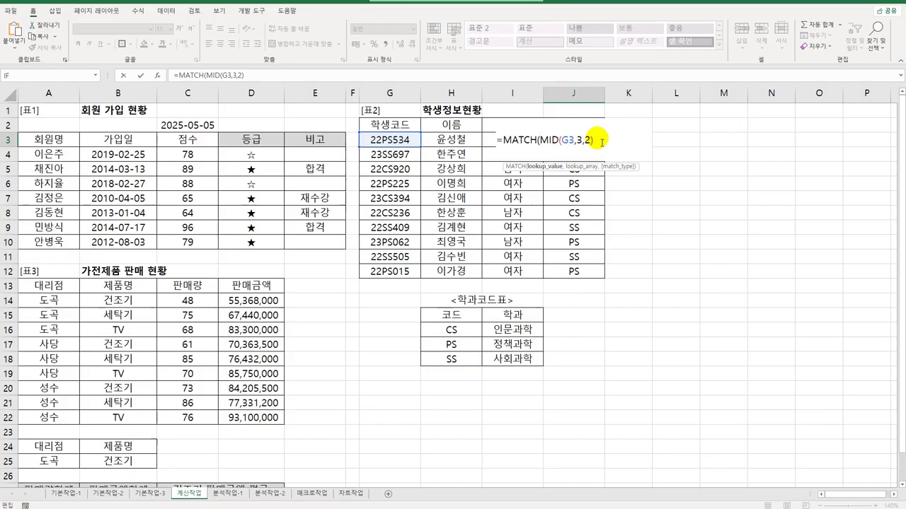
pyautogui.write(',')
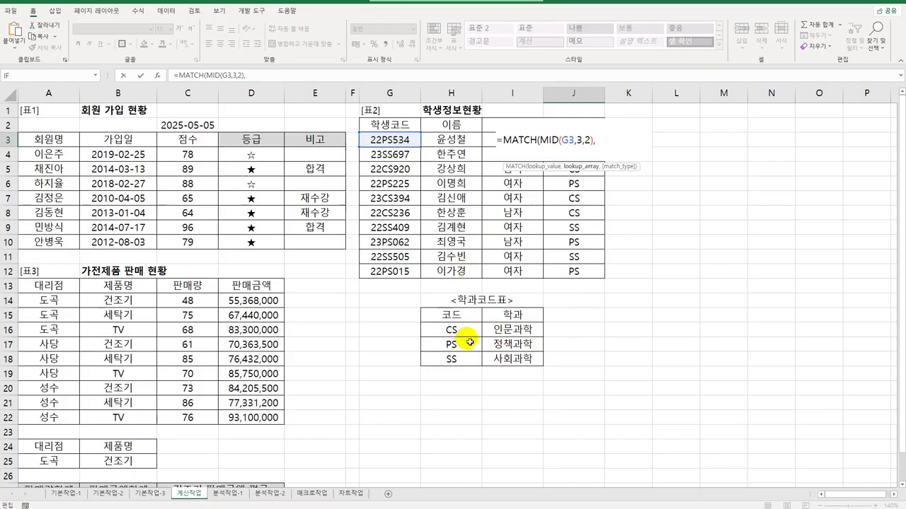
pyautogui.moveTo(460, 330); pyautogui.dragTo(464, 365)
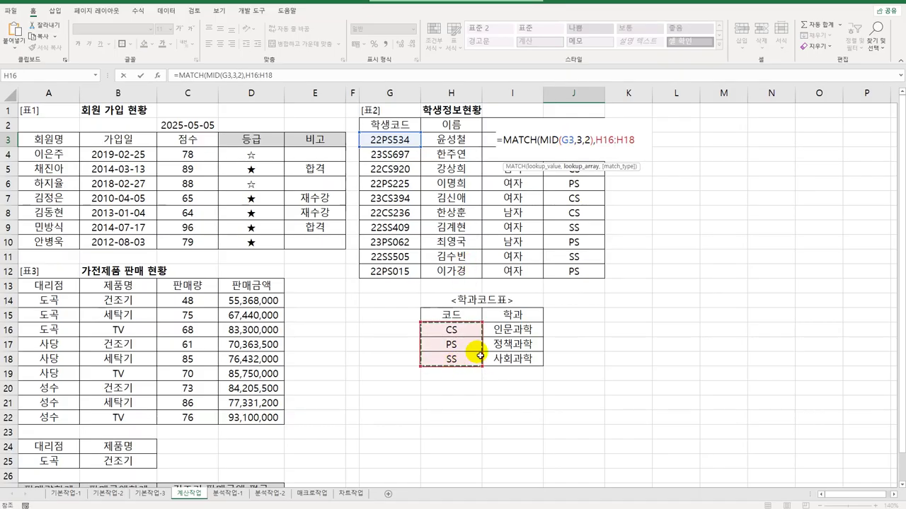
pyautogui.press('F4')
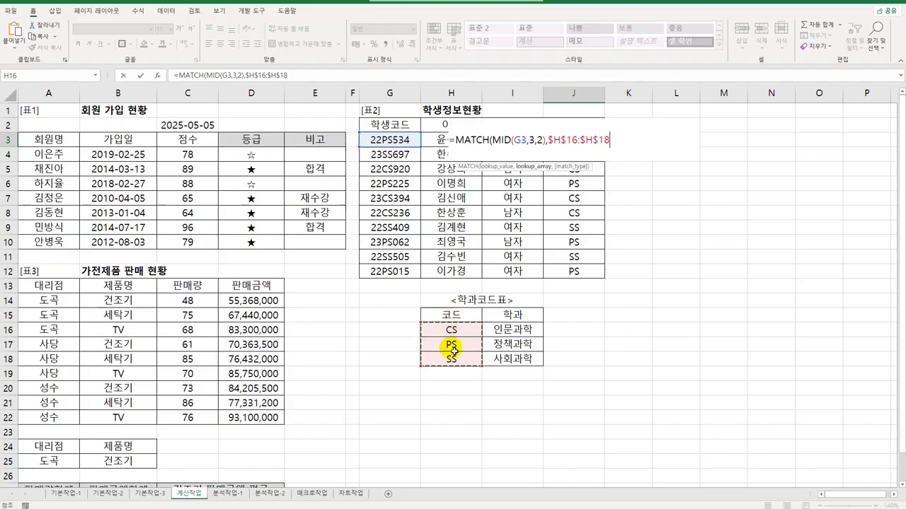
# Step: Set the MATCH match type to 0 (정확히 일치), close the function and accept the formula in J3
pyautogui.write(',')
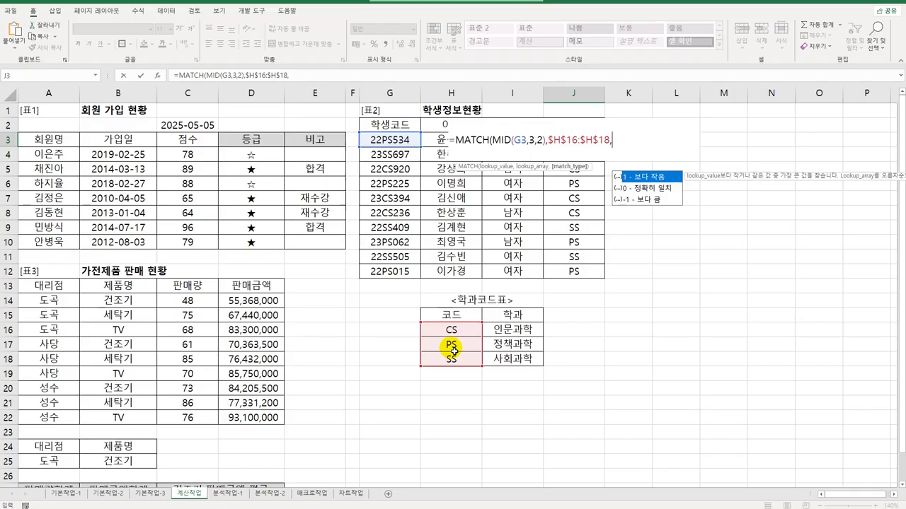
pyautogui.click(654, 189)
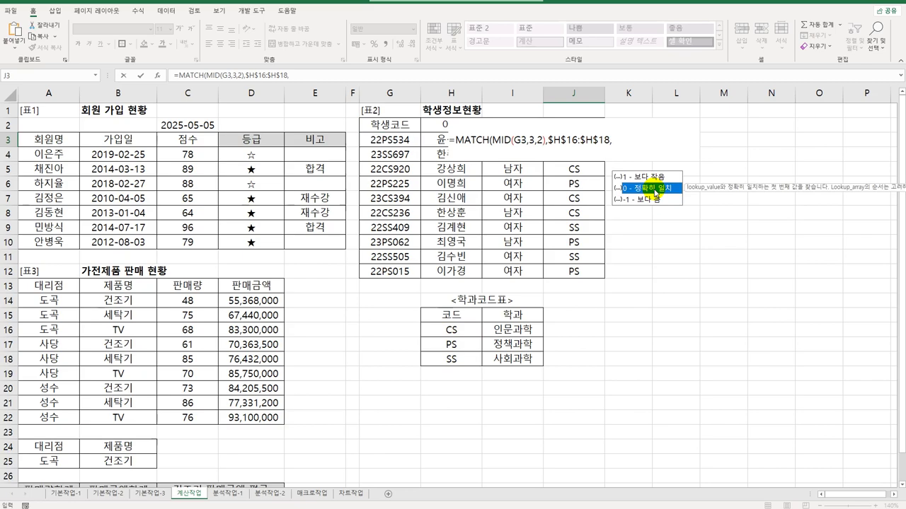
pyautogui.doubleClick(653, 189)
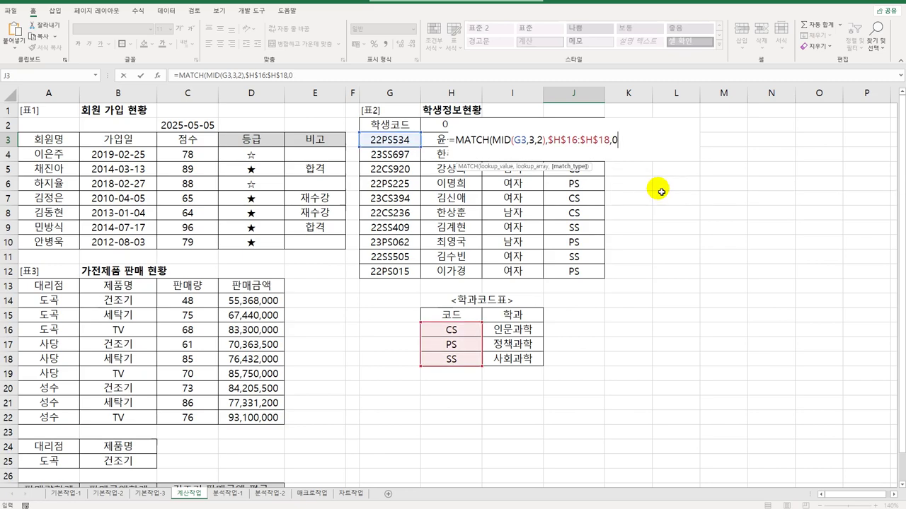
pyautogui.write(')')
pyautogui.press('Return')
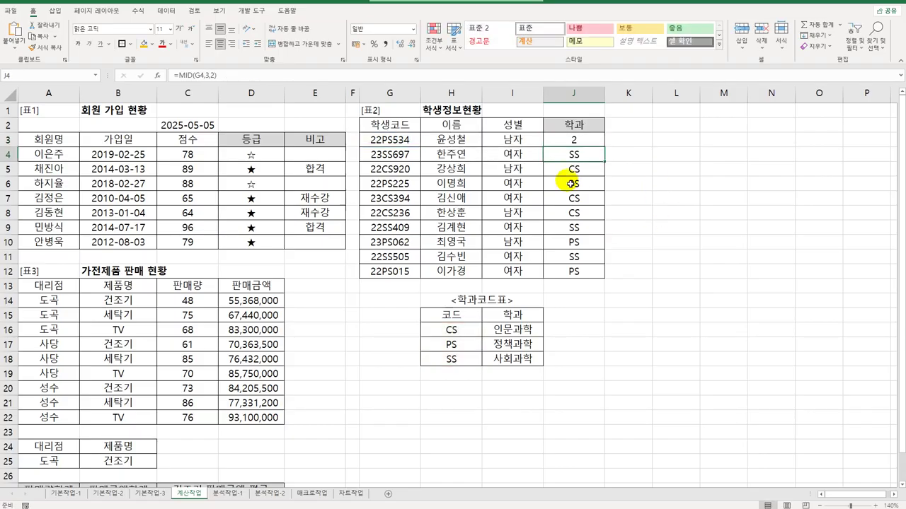
# Step: Fill the MATCH formula down the 학과 column through J12 and compare the positions with the department names in I16:I18
pyautogui.click(574, 140)
pyautogui.moveTo(604, 147); pyautogui.dragTo(593, 277)
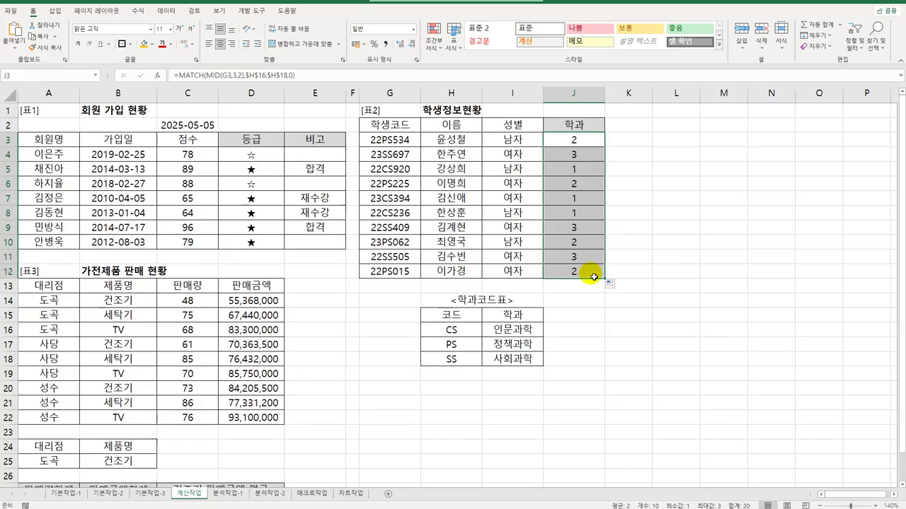
pyautogui.click(583, 201)
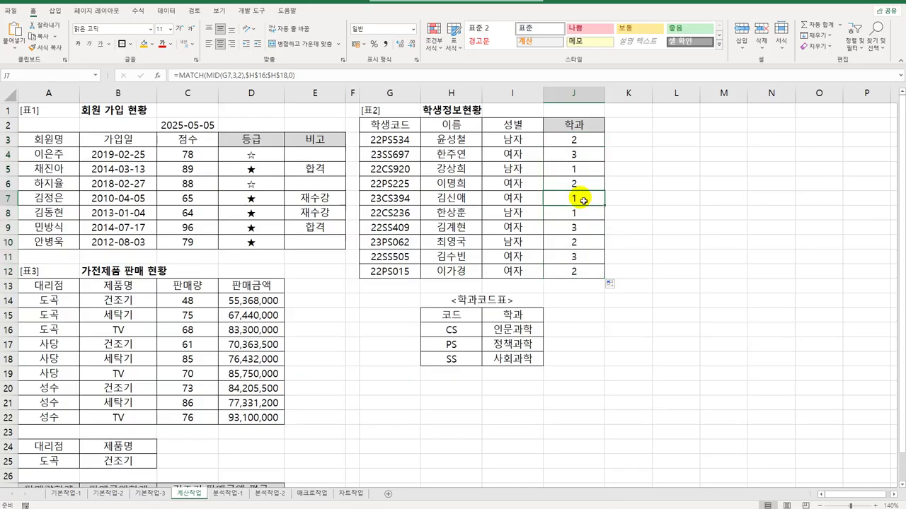
pyautogui.moveTo(508, 329); pyautogui.dragTo(512, 359)
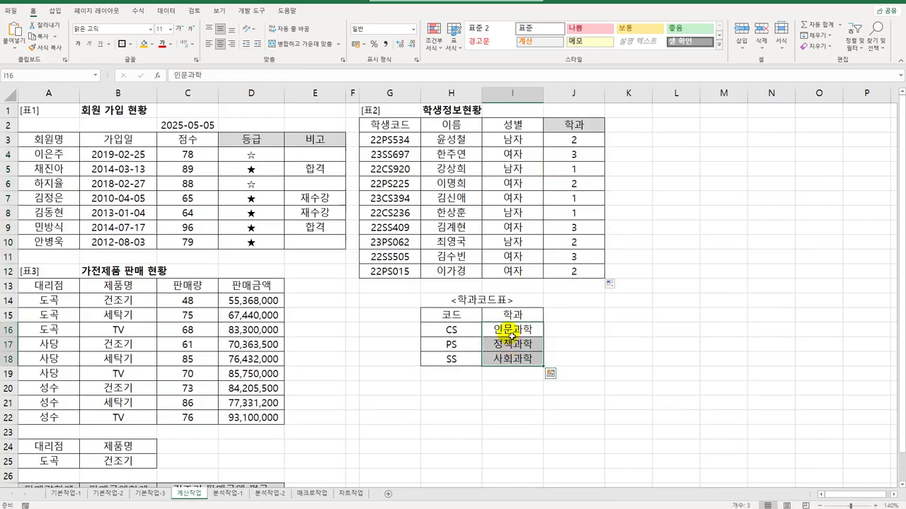
pyautogui.click(510, 330)
pyautogui.click(513, 345)
pyautogui.click(515, 360)
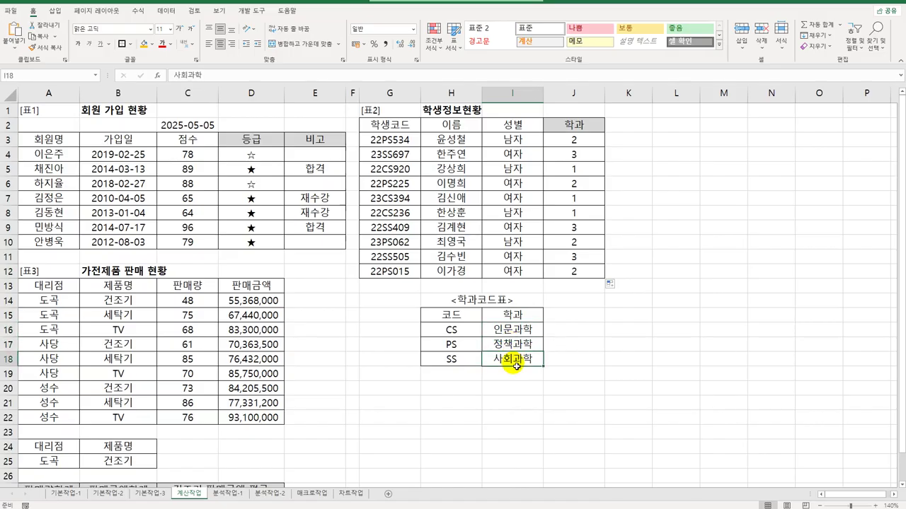
# Step: In J3, wrap the MATCH formula in an INDEX function as its row number, with the absolute array $I$16:$I$18
pyautogui.click(572, 142)
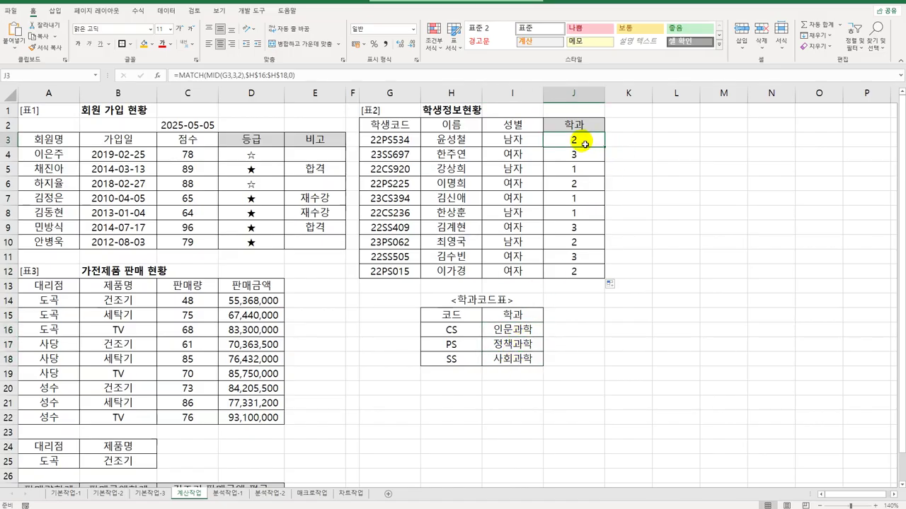
pyautogui.doubleClick(568, 145)
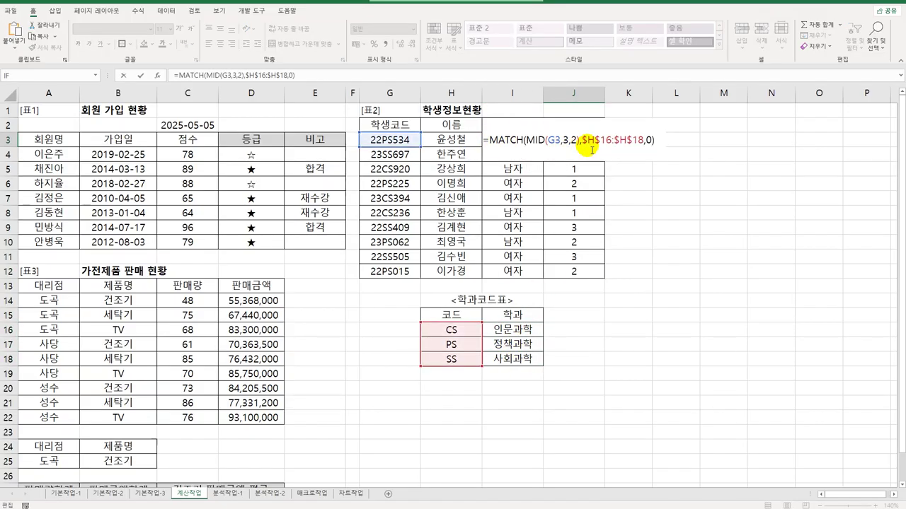
pyautogui.write('in')
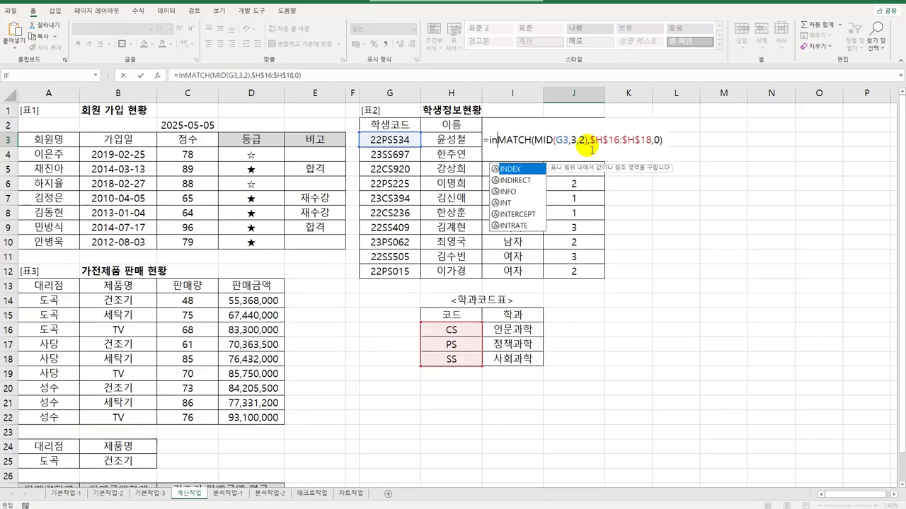
pyautogui.press('Tab')
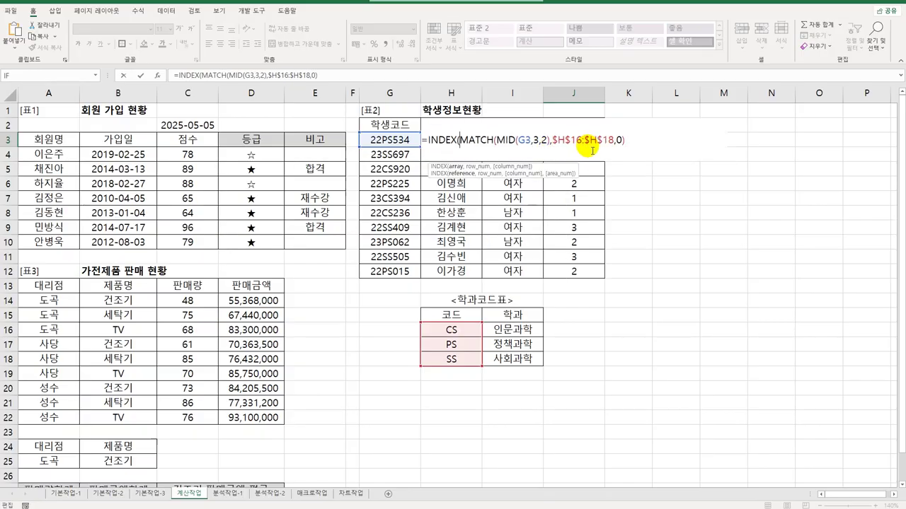
pyautogui.moveTo(528, 329); pyautogui.dragTo(527, 358)
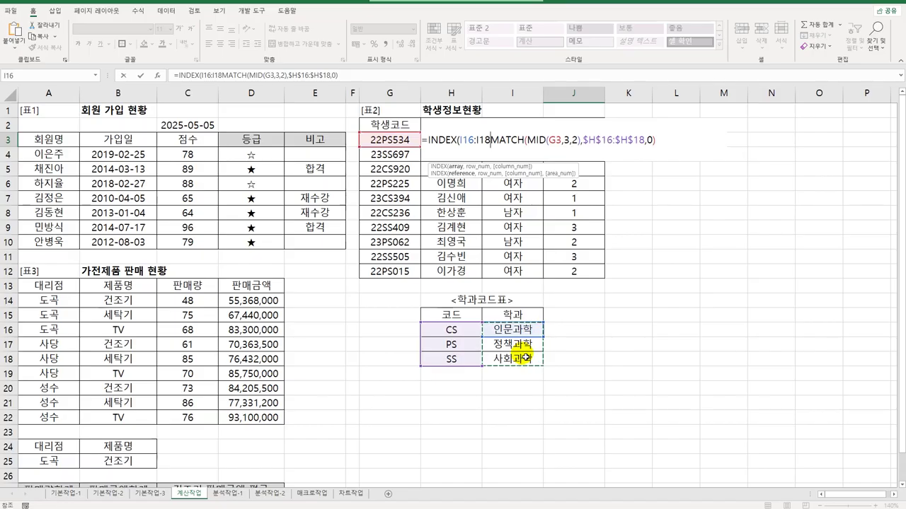
pyautogui.press('F4')
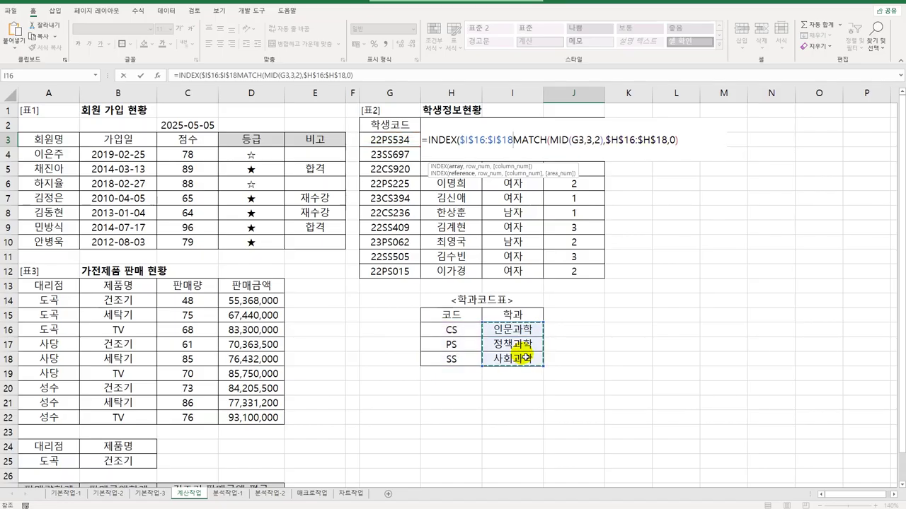
pyautogui.write(',')
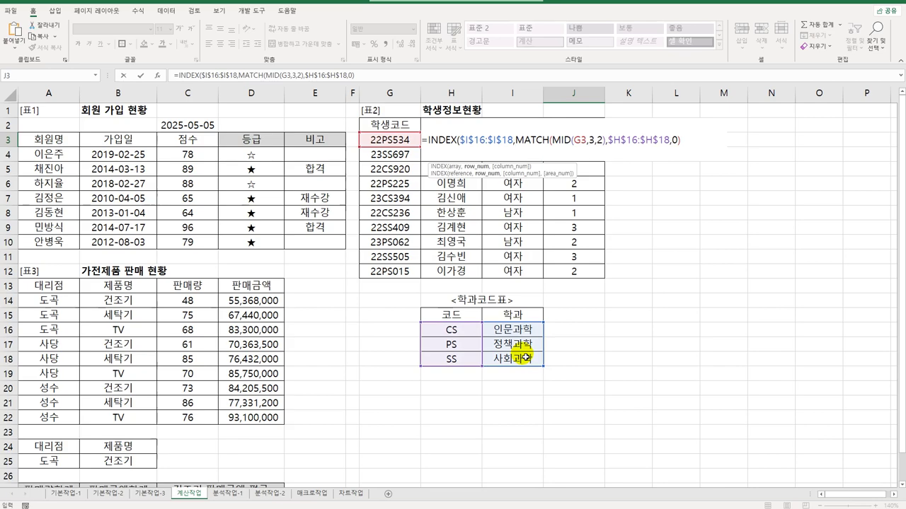
# Step: Complete the INDEX formula in J3 and fill it down the 학과 column through J12
pyautogui.click(686, 144)
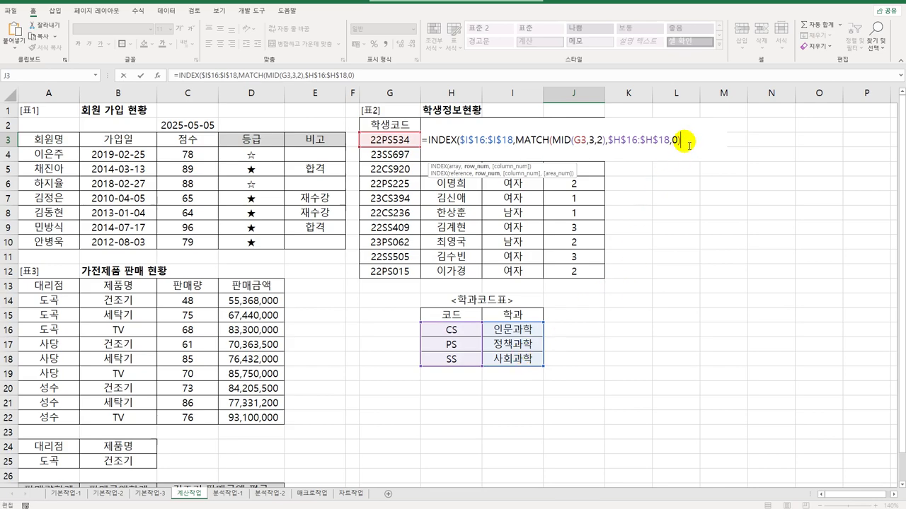
pyautogui.press('Return')
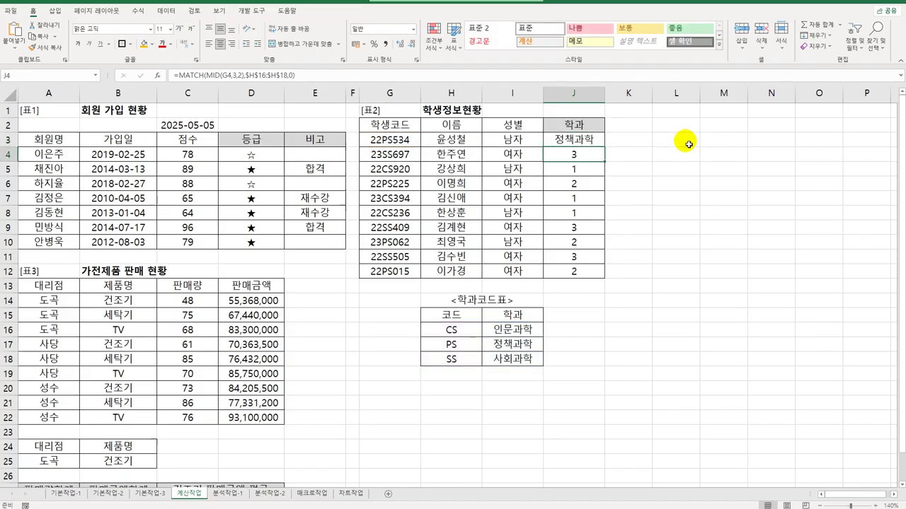
pyautogui.click(566, 144)
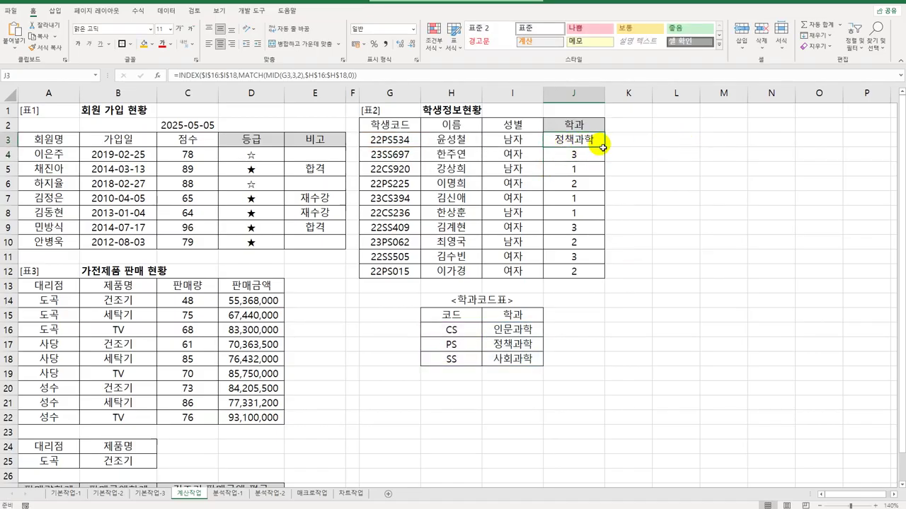
pyautogui.moveTo(608, 152); pyautogui.dragTo(599, 277)
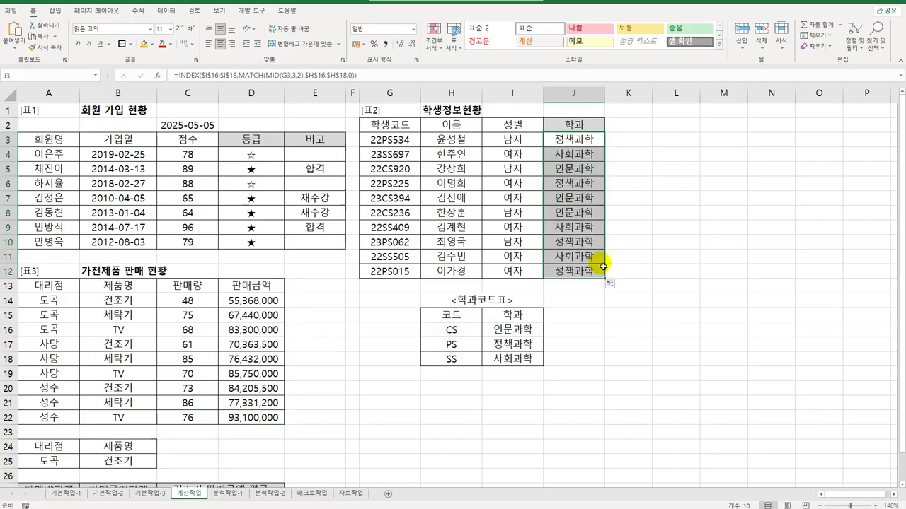
# Step: Add column number 1 to the INDEX formula in J3 and refill the 학과 column through J12
pyautogui.click(573, 138)
pyautogui.doubleClick(573, 139)
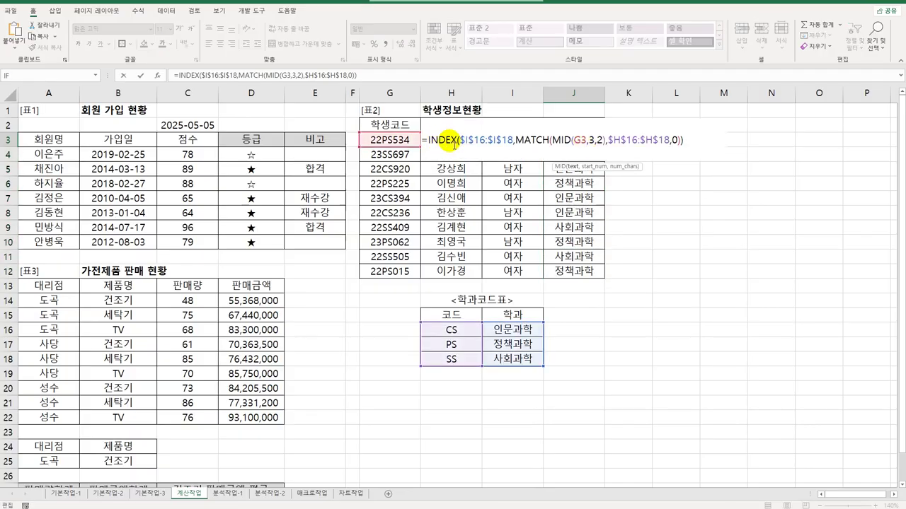
pyautogui.moveTo(460, 140); pyautogui.dragTo(680, 161)
pyautogui.click(514, 142)
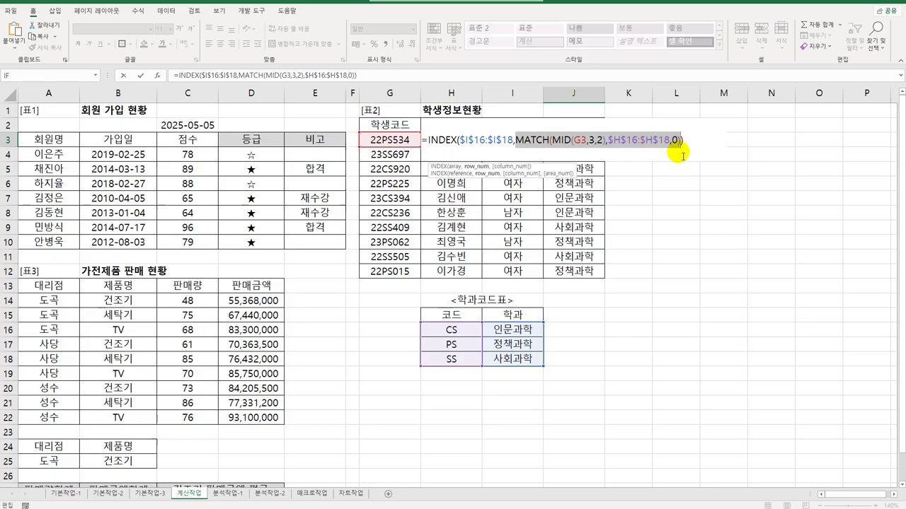
pyautogui.click(681, 140)
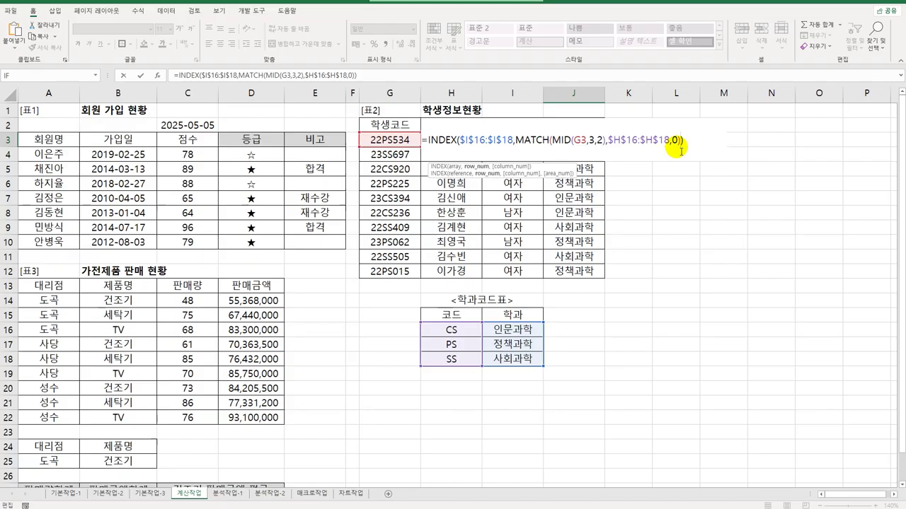
pyautogui.write(',1')
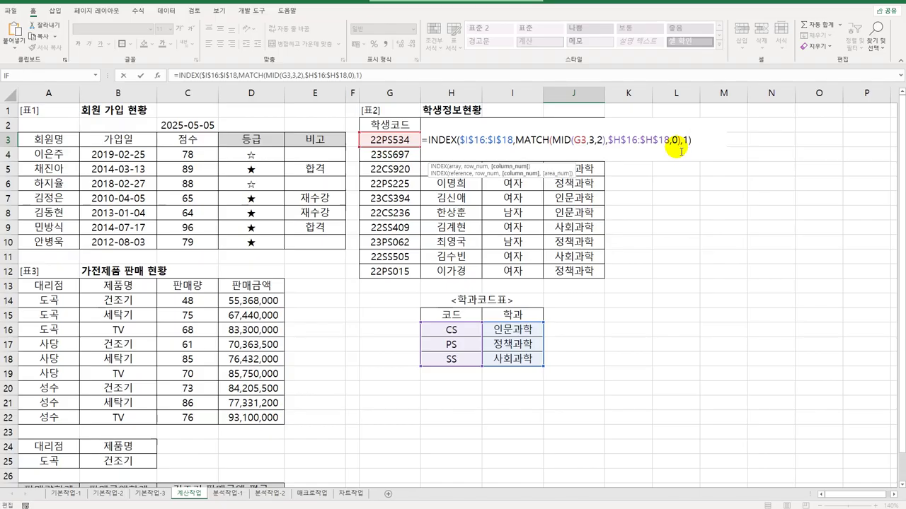
pyautogui.hotkey('ctrl', 'Return')
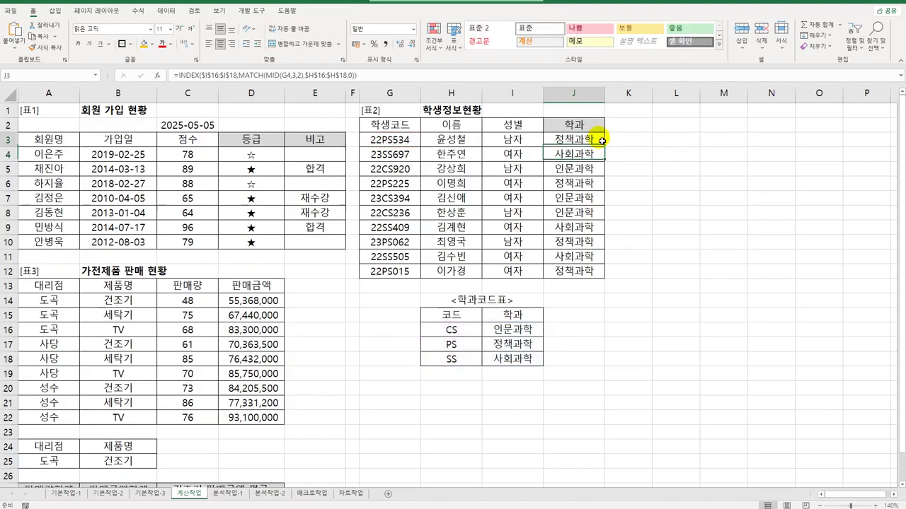
pyautogui.moveTo(605, 147); pyautogui.dragTo(601, 277)
pyautogui.click(583, 277)
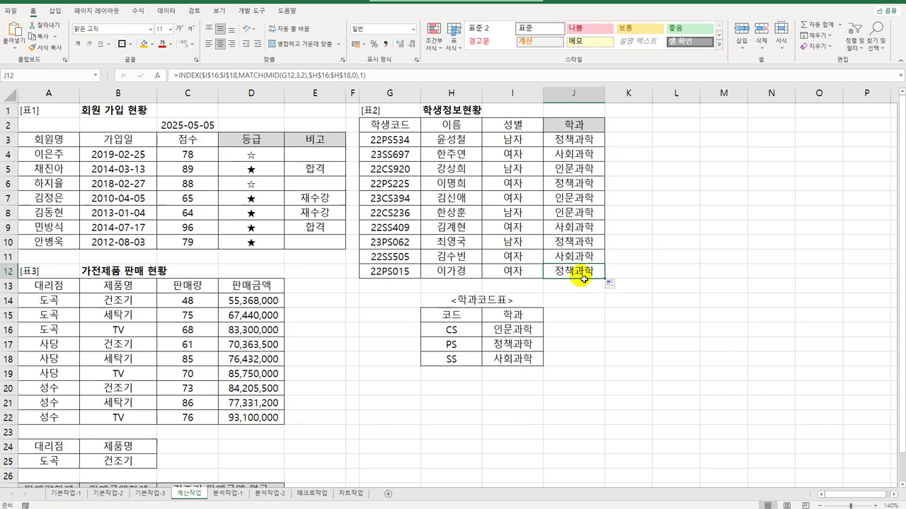
# Step: Examine the 대리점 and 제품명 choice lists in the criteria cells A25 and B25 below 표3
pyautogui.scroll(-3, 191, 389)
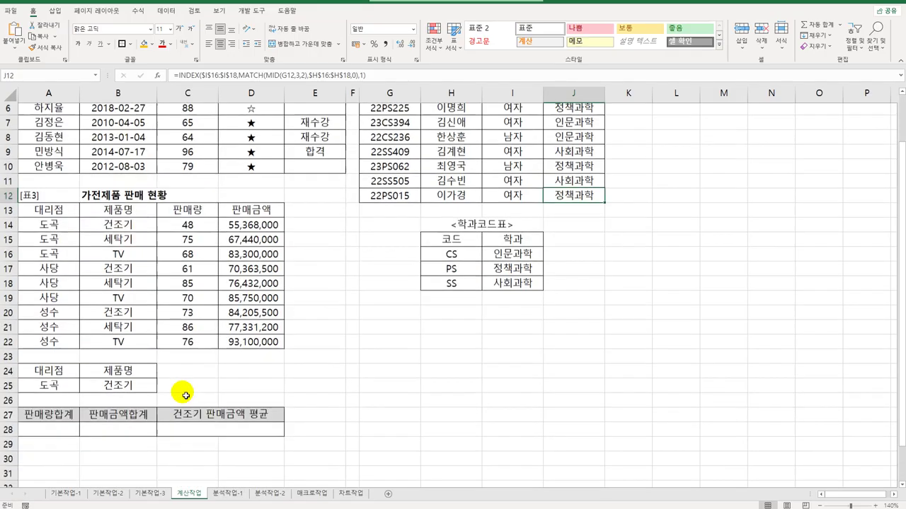
pyautogui.click(67, 377)
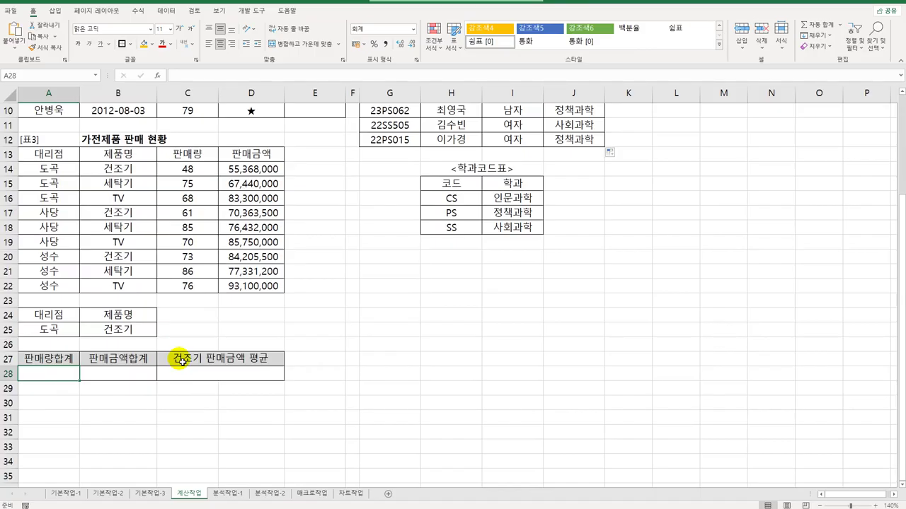
pyautogui.click(51, 331)
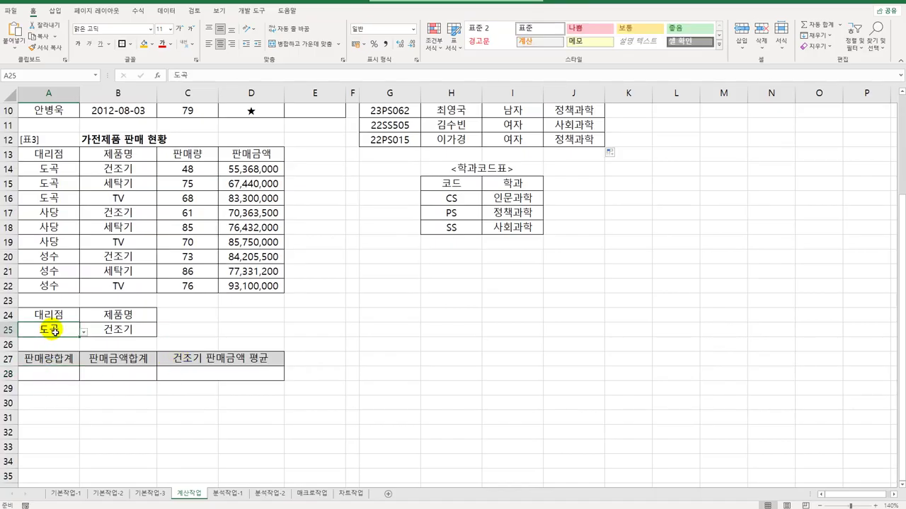
pyautogui.click(84, 333)
pyautogui.click(85, 334)
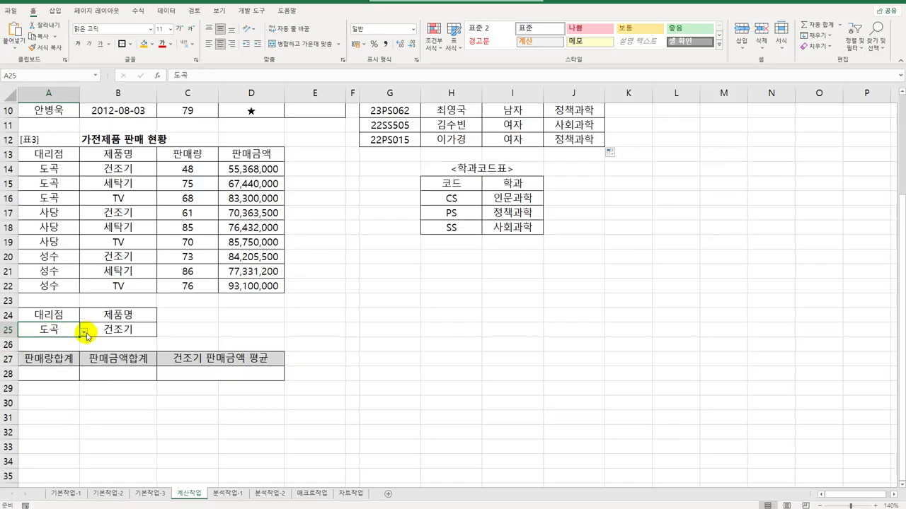
pyautogui.click(152, 337)
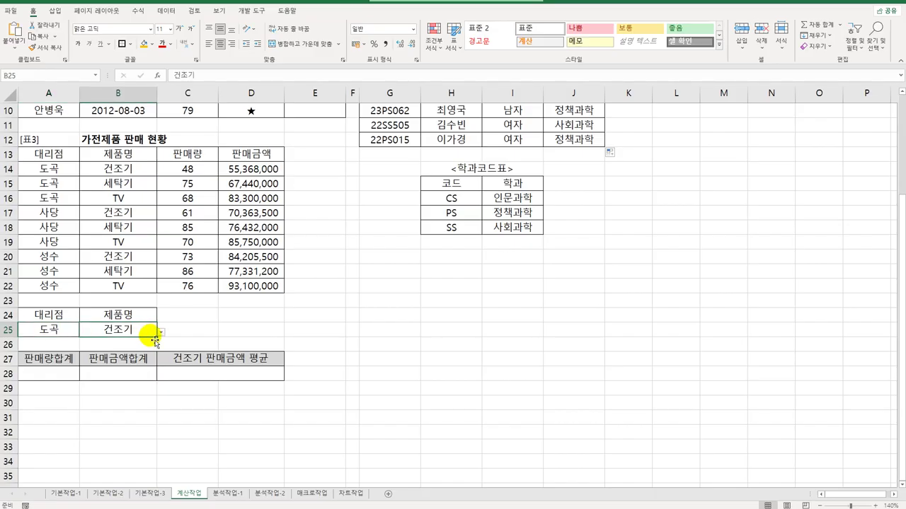
pyautogui.click(161, 333)
pyautogui.click(161, 334)
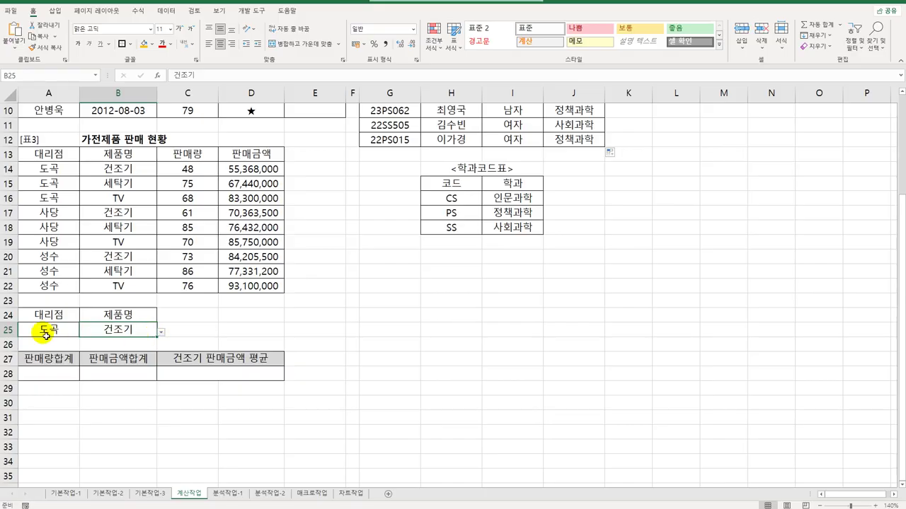
# Step: Start a SUMIFS formula in the 판매량합계 cell A28 with the relative sum range C14:C22
pyautogui.click(59, 363)
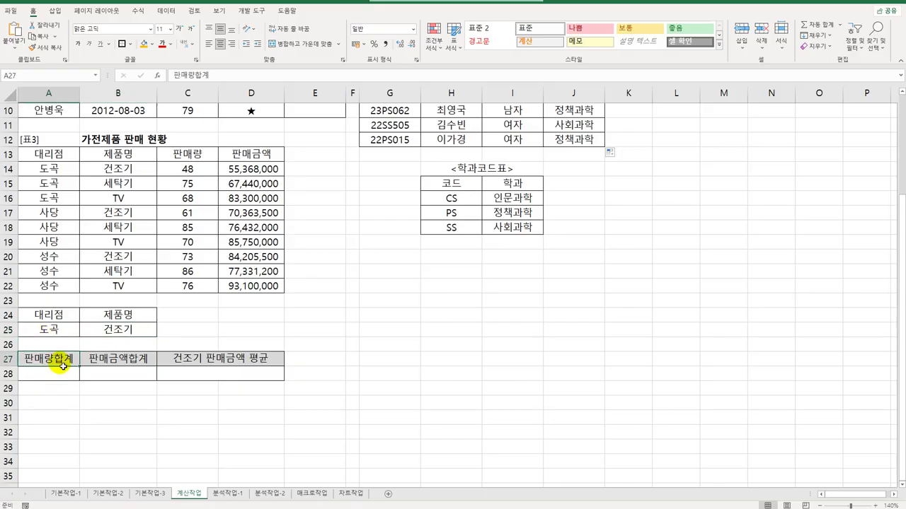
pyautogui.click(121, 366)
pyautogui.click(57, 375)
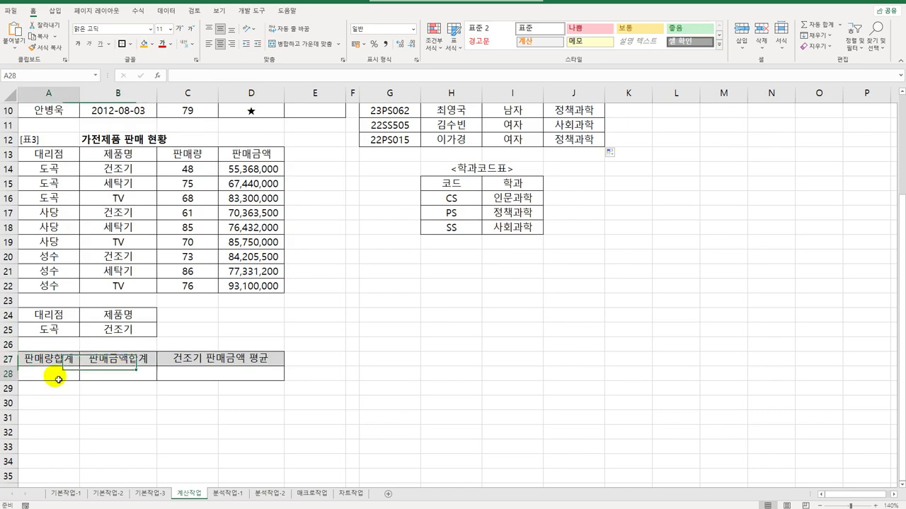
pyautogui.click(135, 380)
pyautogui.click(43, 380)
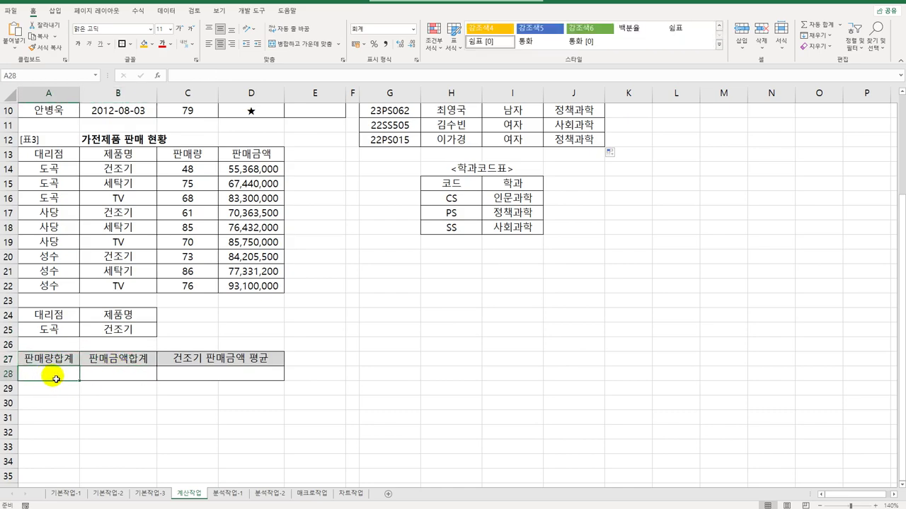
pyautogui.click(113, 377)
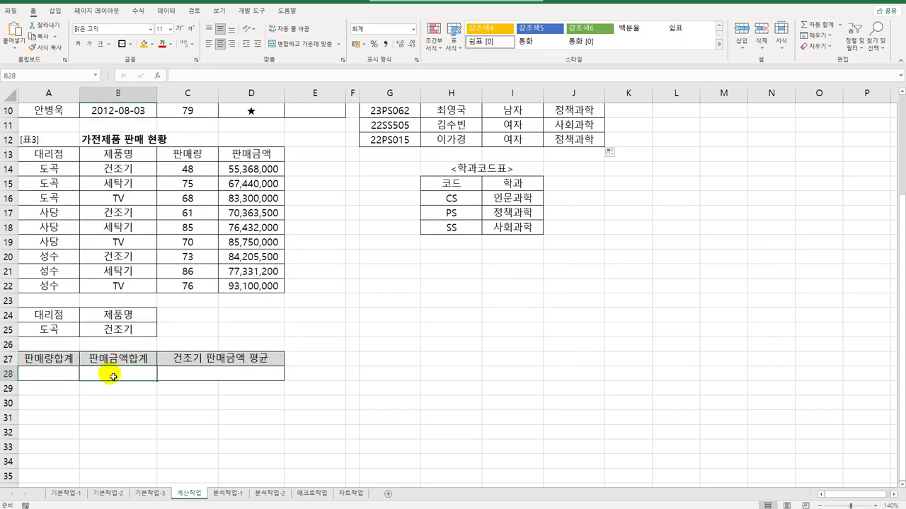
pyautogui.click(56, 380)
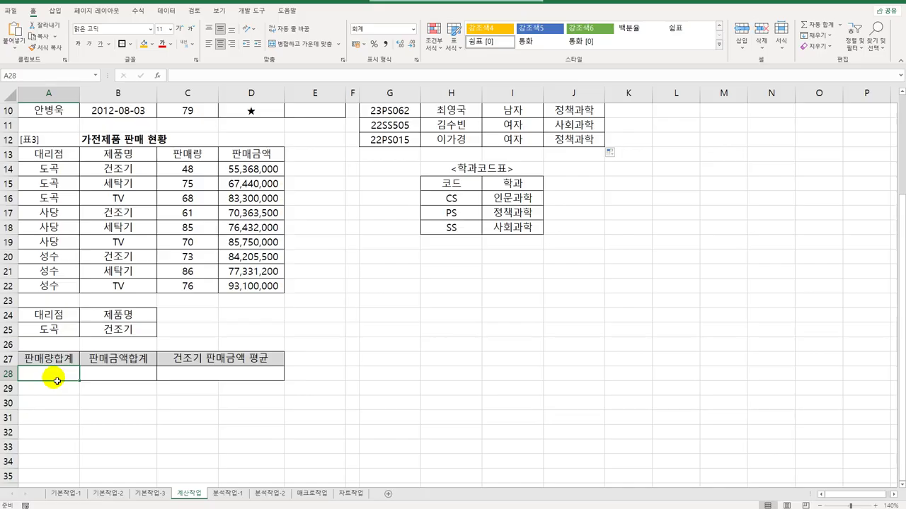
pyautogui.write('=s')
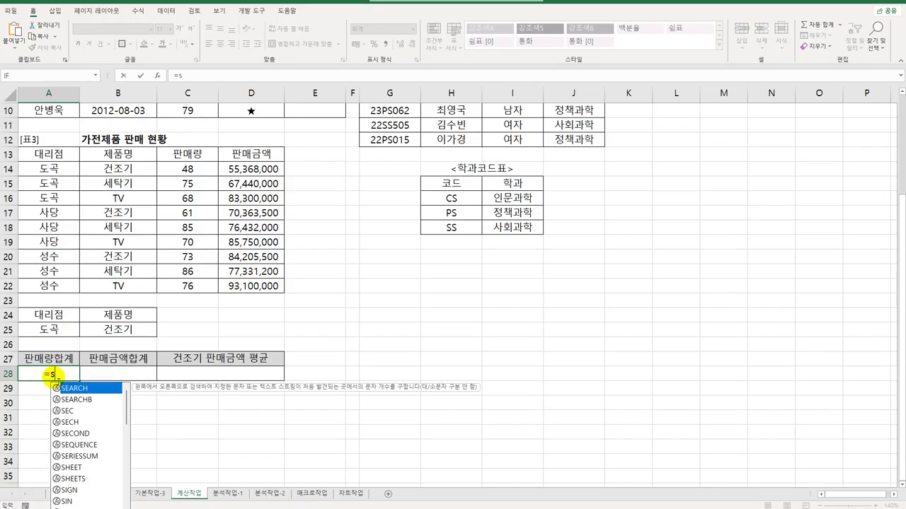
pyautogui.write('umifs')
pyautogui.press('Tab')
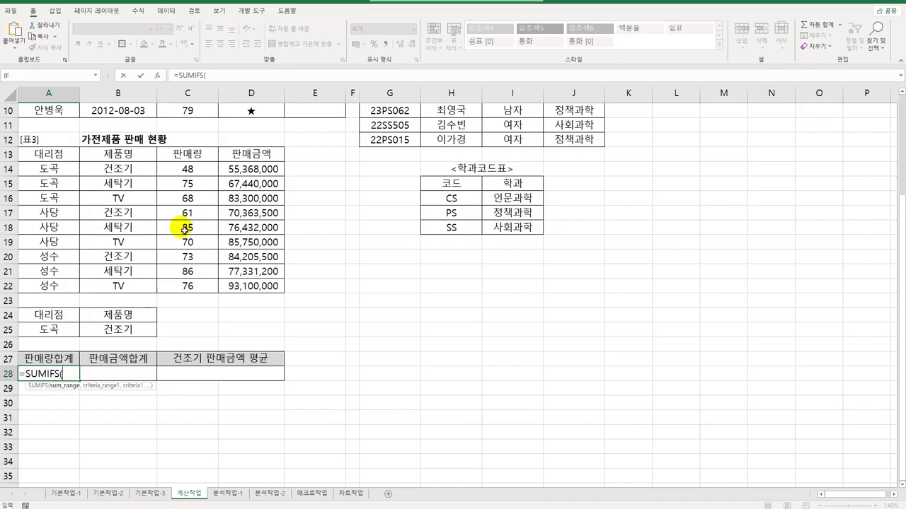
pyautogui.moveTo(196, 171); pyautogui.dragTo(198, 290)
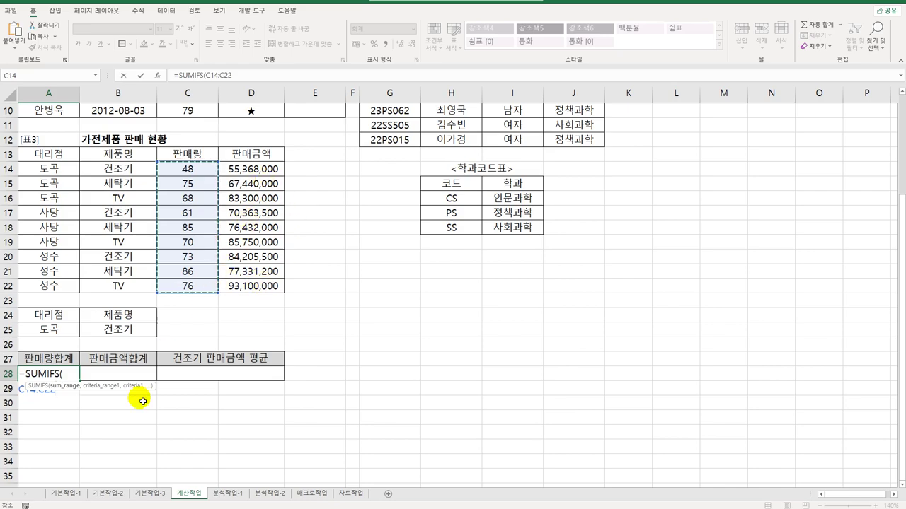
pyautogui.write(',')
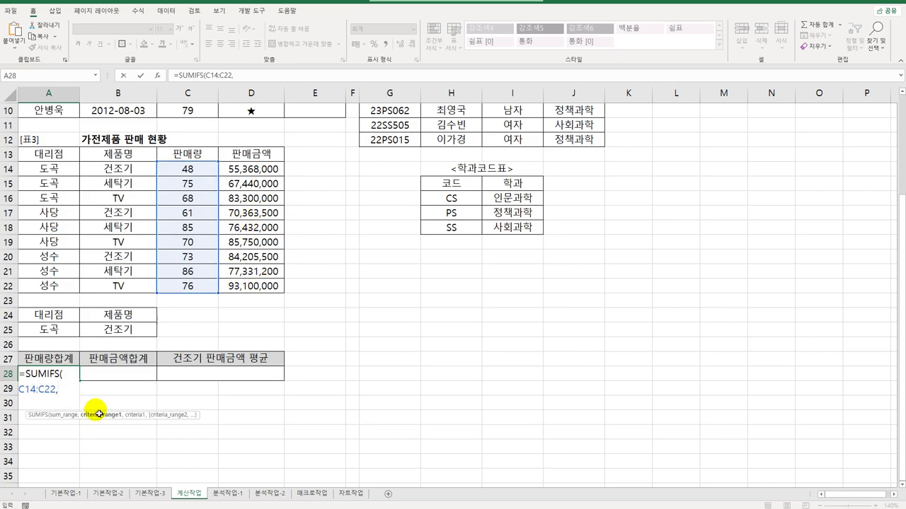
# Step: Add the 대리점 condition to the SUMIFS formula, with absolute criteria range $A$14:$A$22 and criterion $A$25
pyautogui.moveTo(45, 170); pyautogui.dragTo(48, 286)
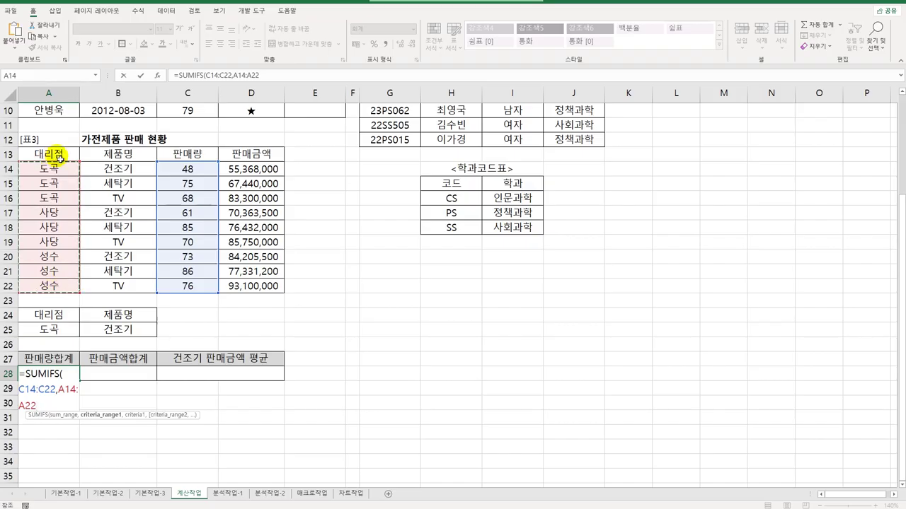
pyautogui.press('F4')
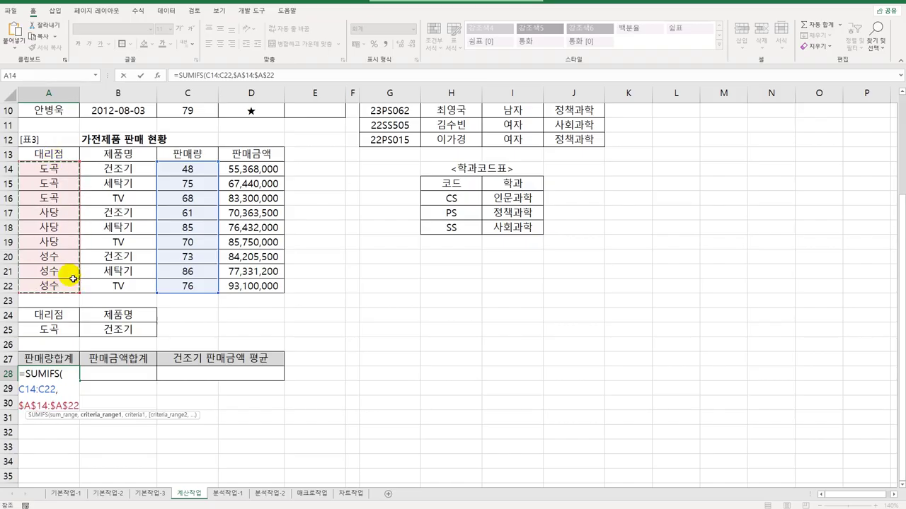
pyautogui.write(',')
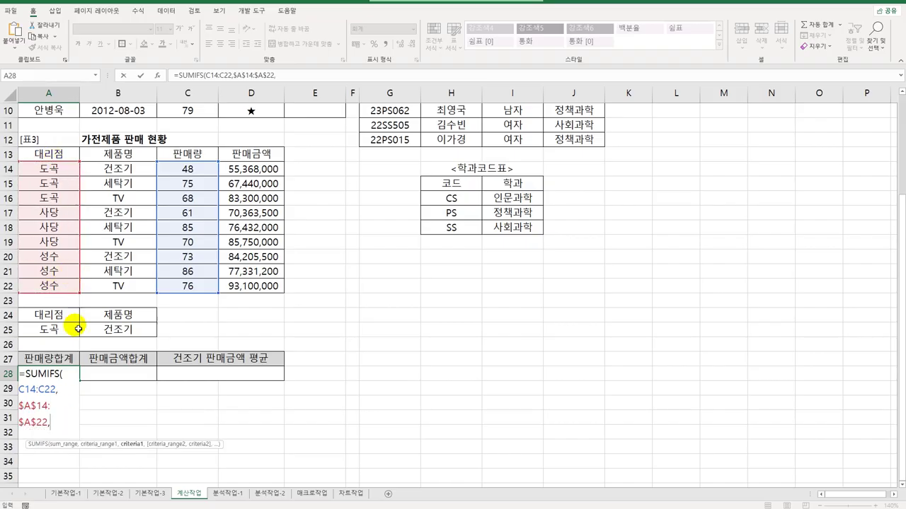
pyautogui.click(73, 334)
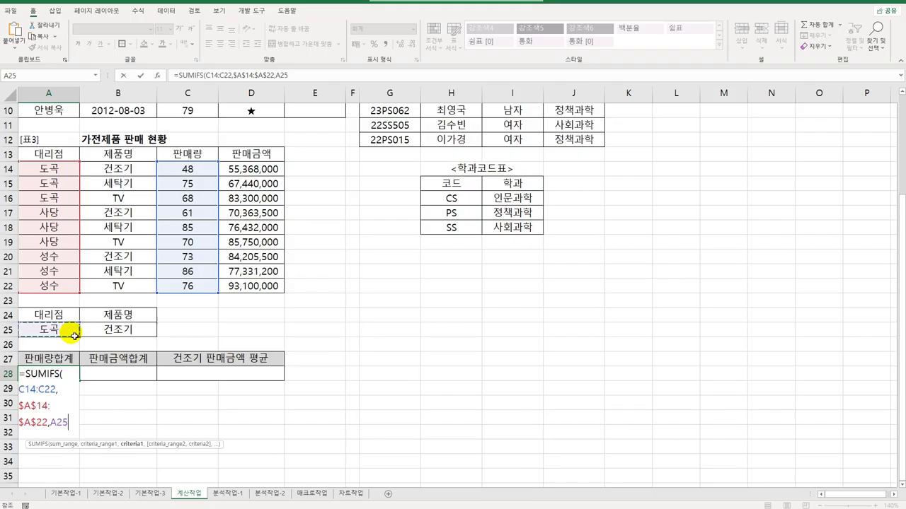
pyautogui.press('F4')
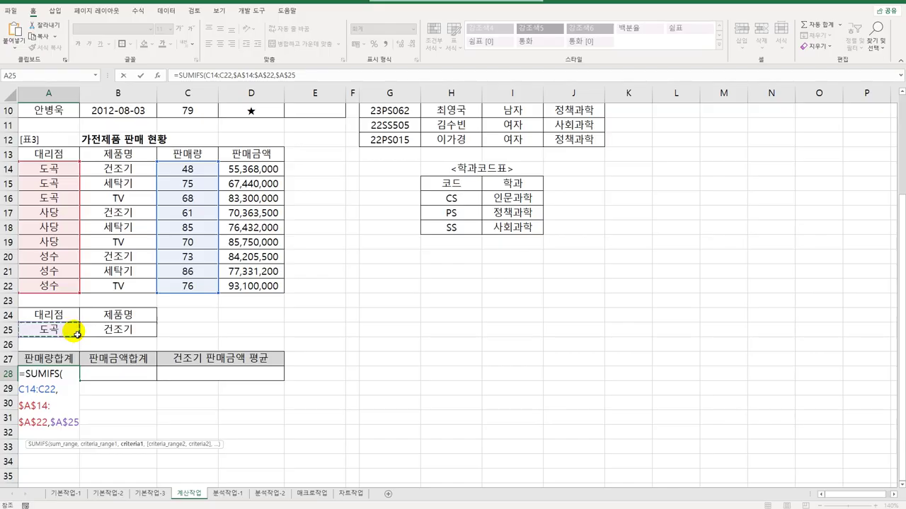
pyautogui.write(',')
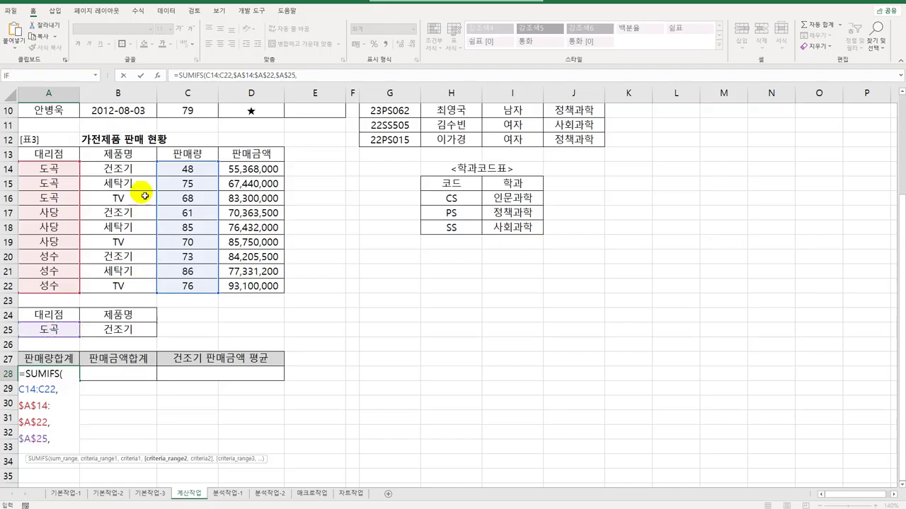
# Step: Add the 제품명 condition with absolute range $B$14:$B$22 and criterion $B$25, and complete the SUMIFS formula in A28
pyautogui.click(140, 175)
pyautogui.moveTo(140, 175); pyautogui.dragTo(141, 283)
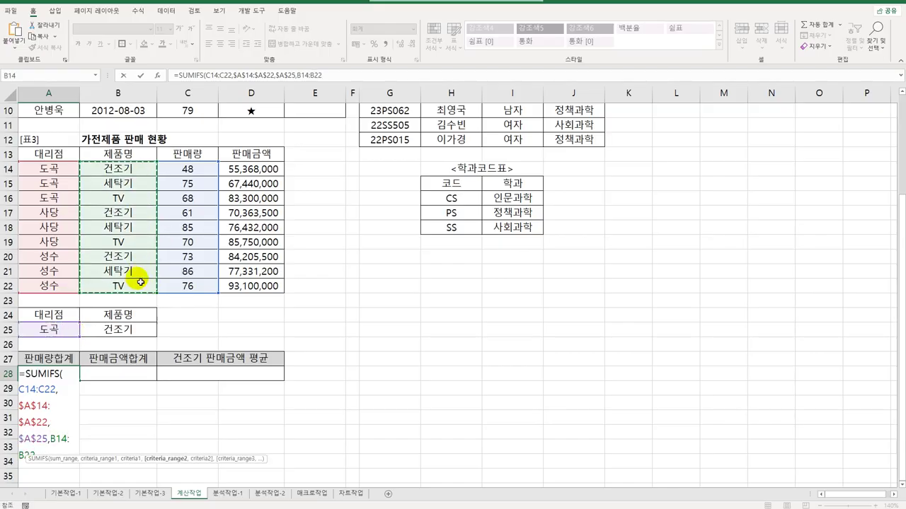
pyautogui.press('F4')
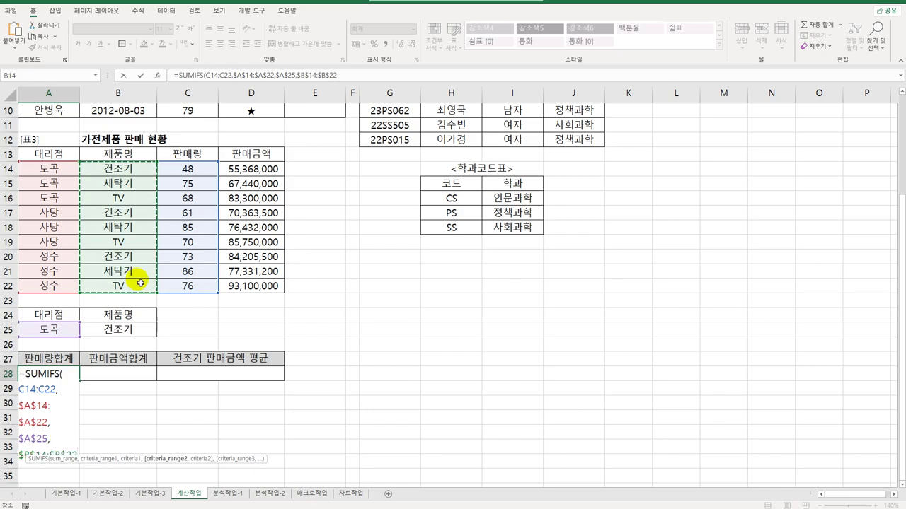
pyautogui.write(',')
pyautogui.click(127, 331)
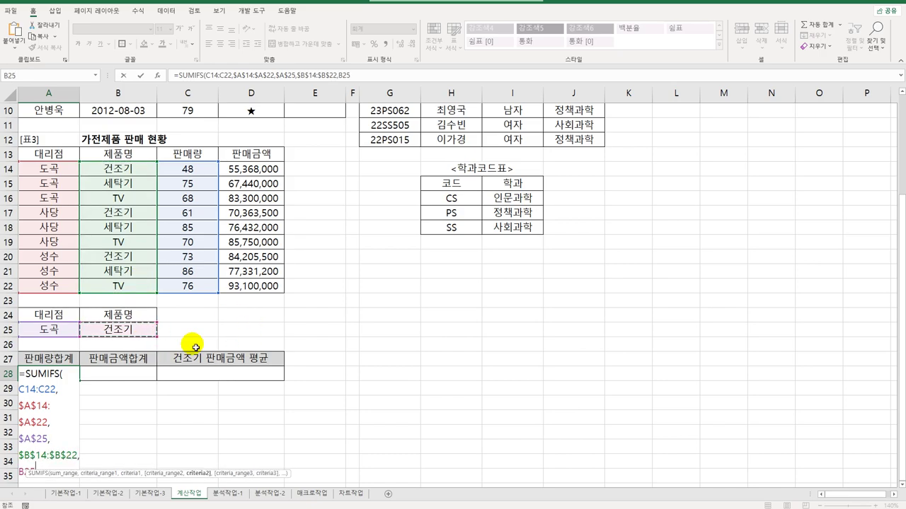
pyautogui.press('F4')
pyautogui.write(')')
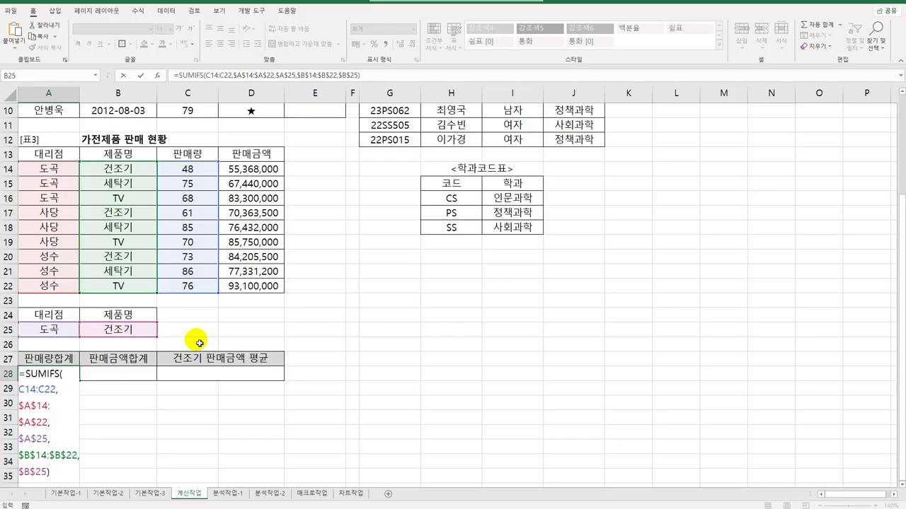
pyautogui.press('Return')
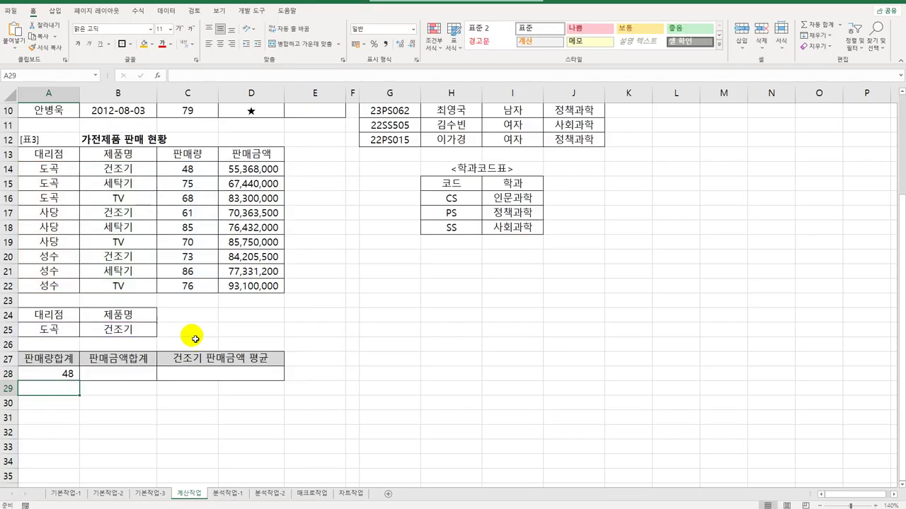
# Step: Fill the SUMIFS formula from A28 across to the 판매금액합계 cell B28
pyautogui.click(62, 376)
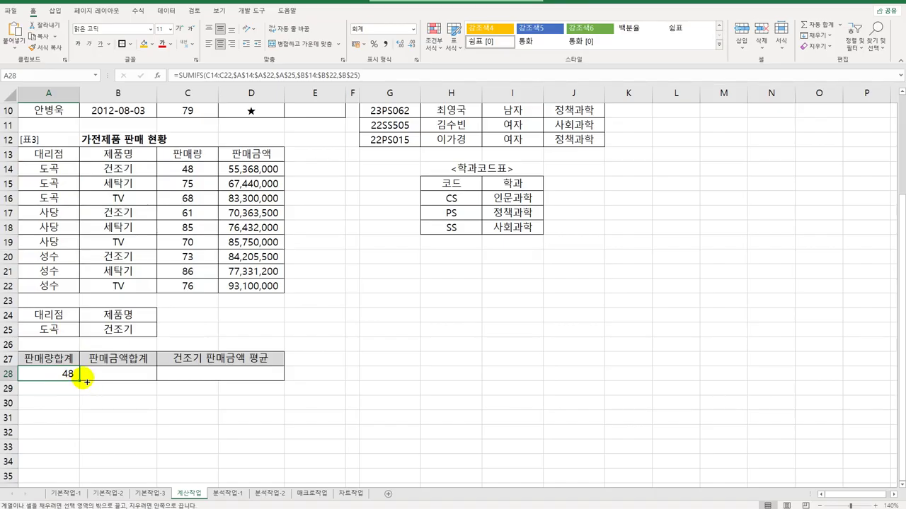
pyautogui.moveTo(84, 383); pyautogui.dragTo(121, 374)
pyautogui.click(125, 373)
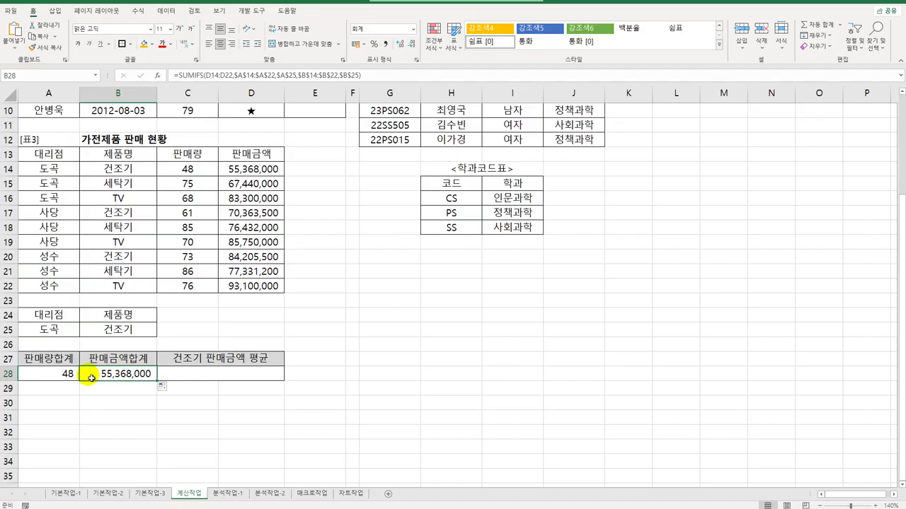
# Step: Set the 대리점 criterion in A25 to 사당 to test the two totals
pyautogui.click(71, 331)
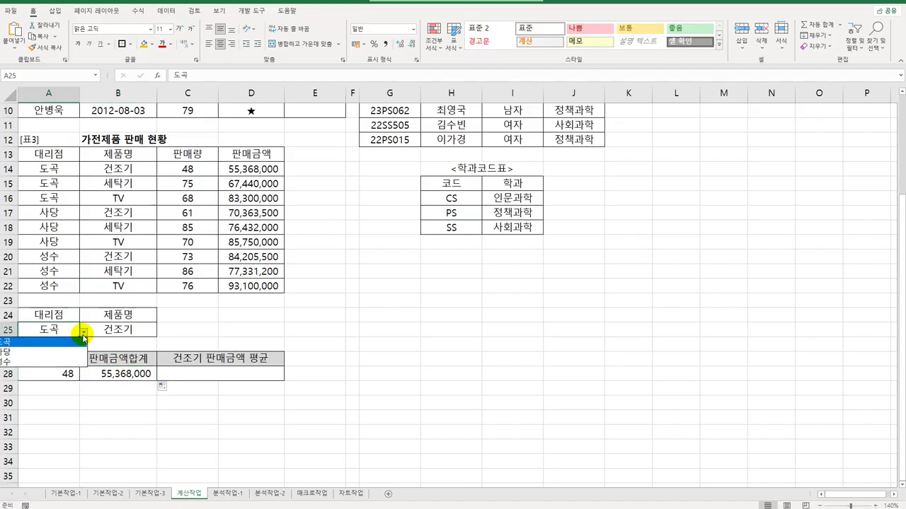
pyautogui.write('사당')
pyautogui.press('Return')
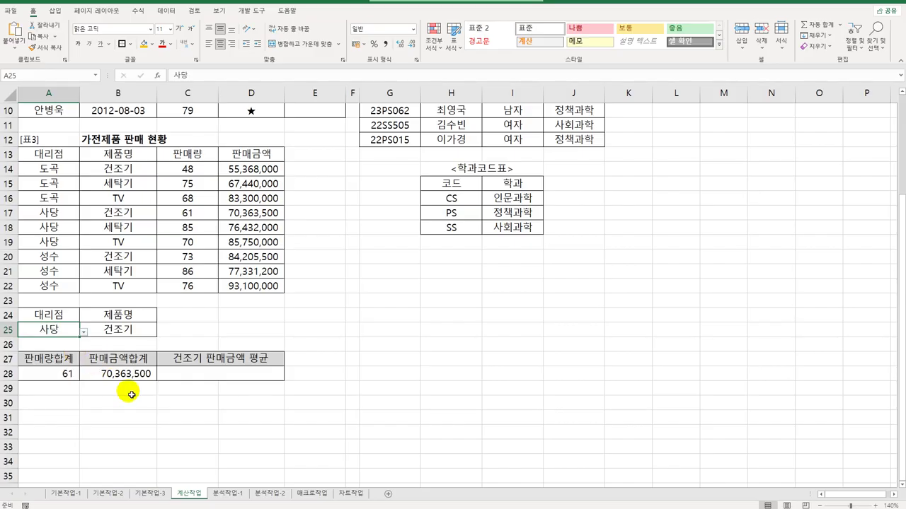
pyautogui.click(131, 334)
pyautogui.click(63, 333)
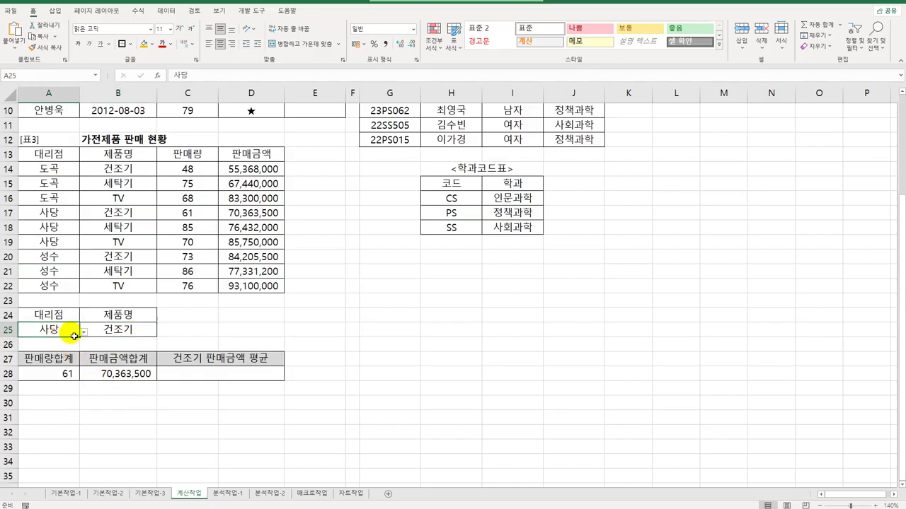
# Step: Try TV as the 제품명 criterion in B25 and switch it back to 건조기
pyautogui.click(132, 329)
pyautogui.click(162, 333)
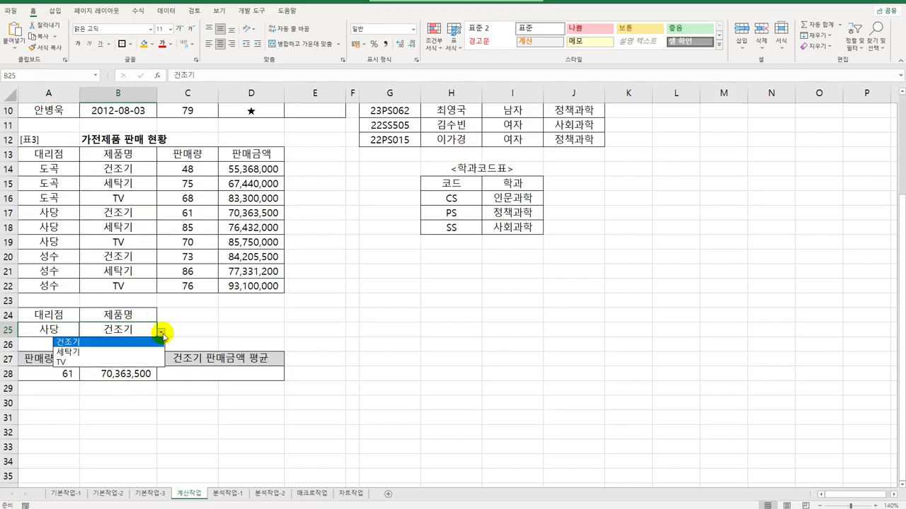
pyautogui.click(143, 360)
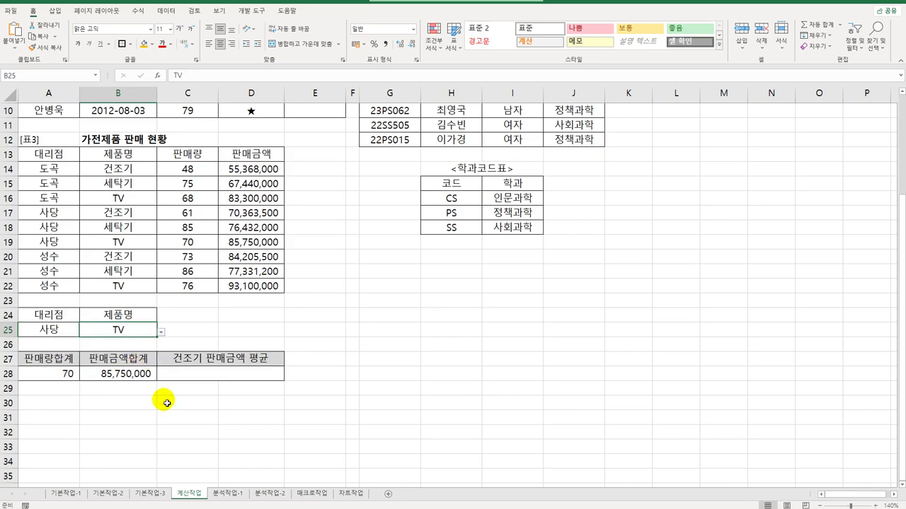
pyautogui.click(162, 333)
pyautogui.click(143, 342)
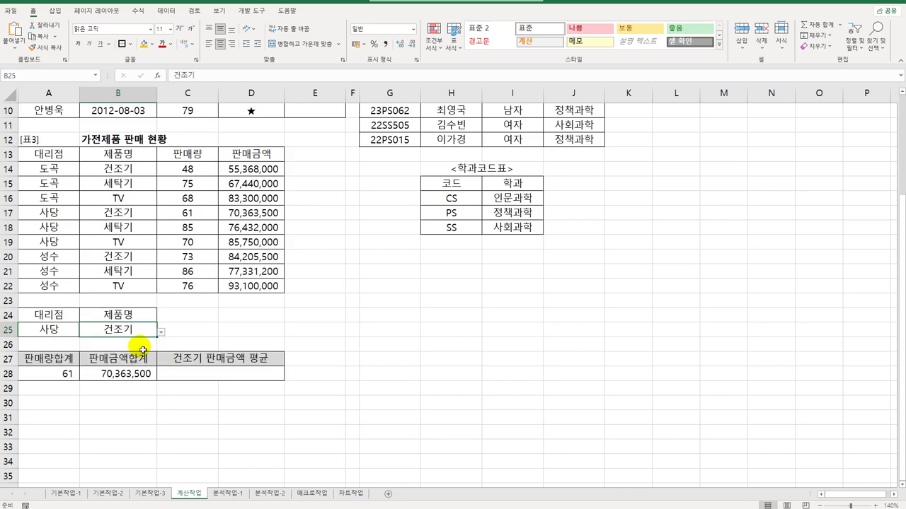
# Step: Set the 대리점 criterion in A25 to 도곡
pyautogui.click(68, 331)
pyautogui.click(83, 333)
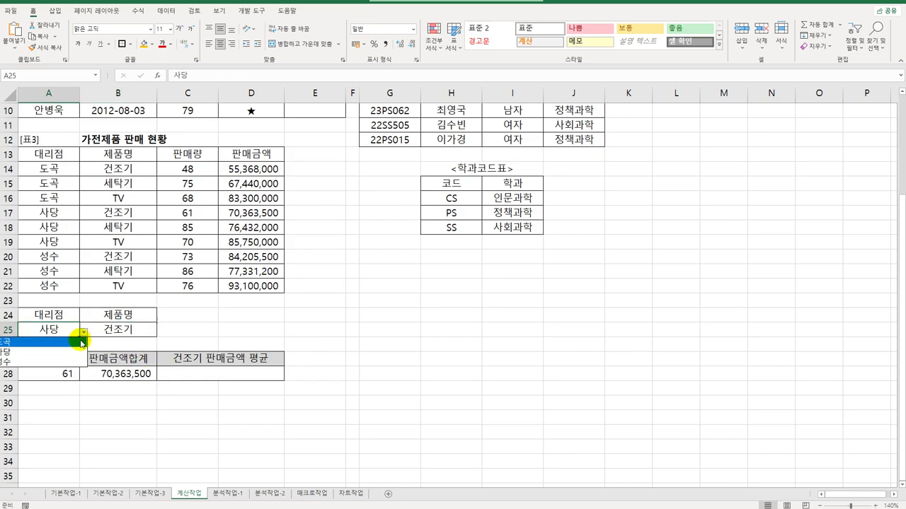
pyautogui.click(82, 342)
# Step: Check the 도곡 건조기 row against the totals in row 28, and review the 제품명 and 판매금액 ranges B14:B22 and D14:D22
pyautogui.click(180, 375)
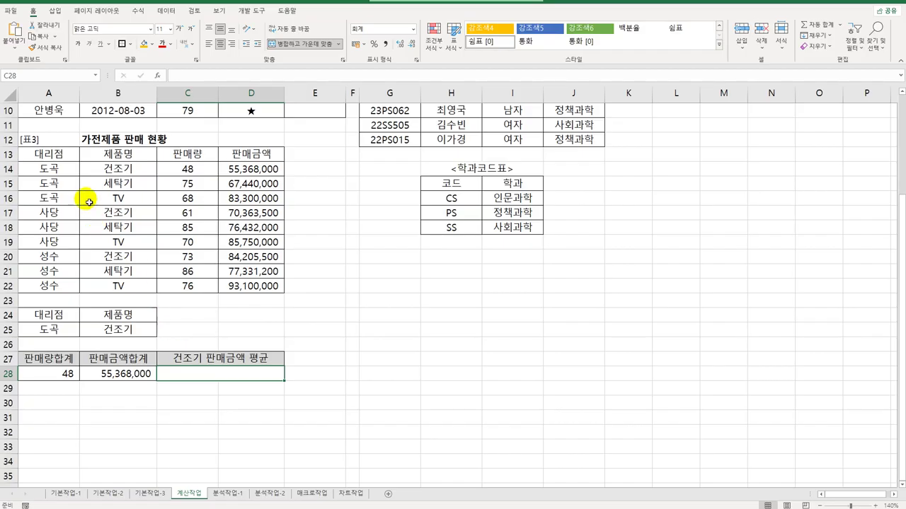
pyautogui.click(256, 170)
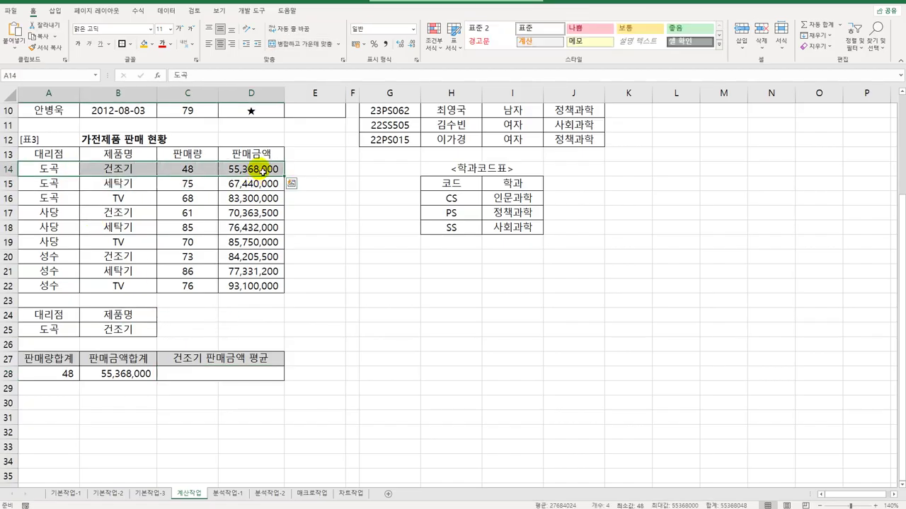
pyautogui.click(166, 379)
pyautogui.click(144, 378)
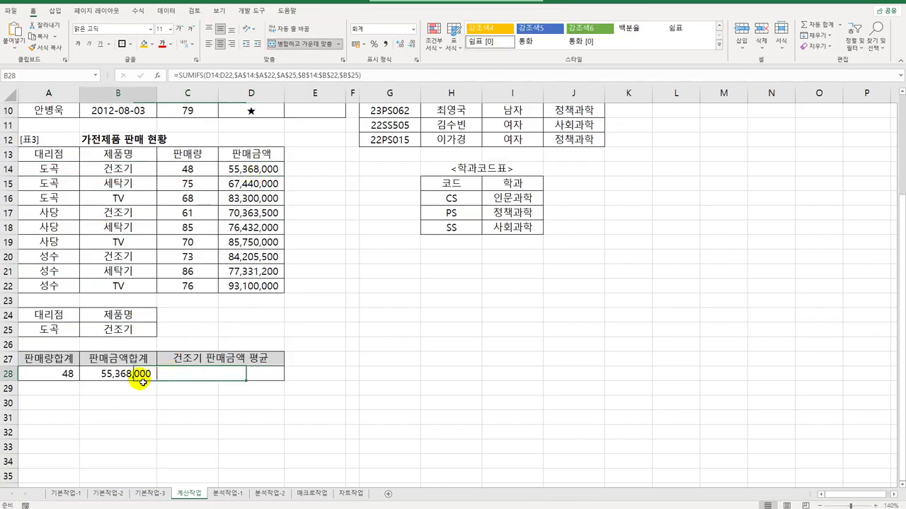
pyautogui.click(172, 380)
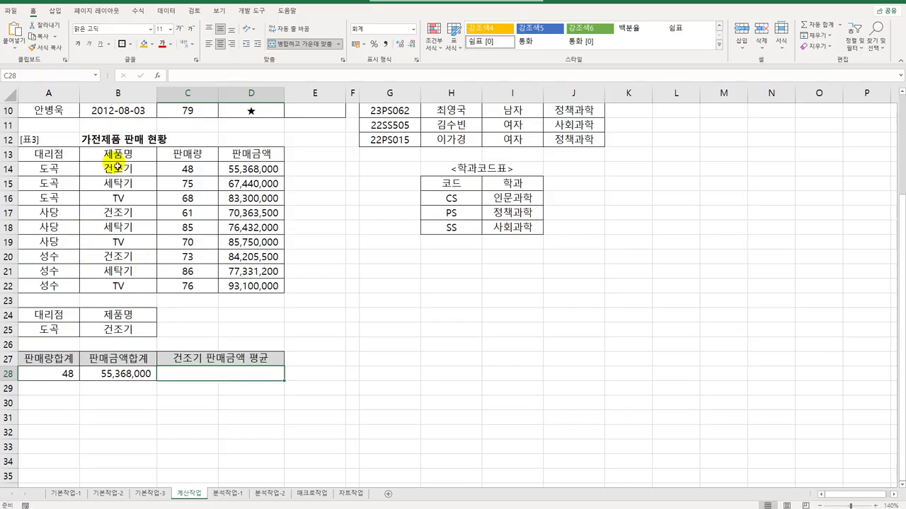
pyautogui.moveTo(117, 169); pyautogui.dragTo(129, 288)
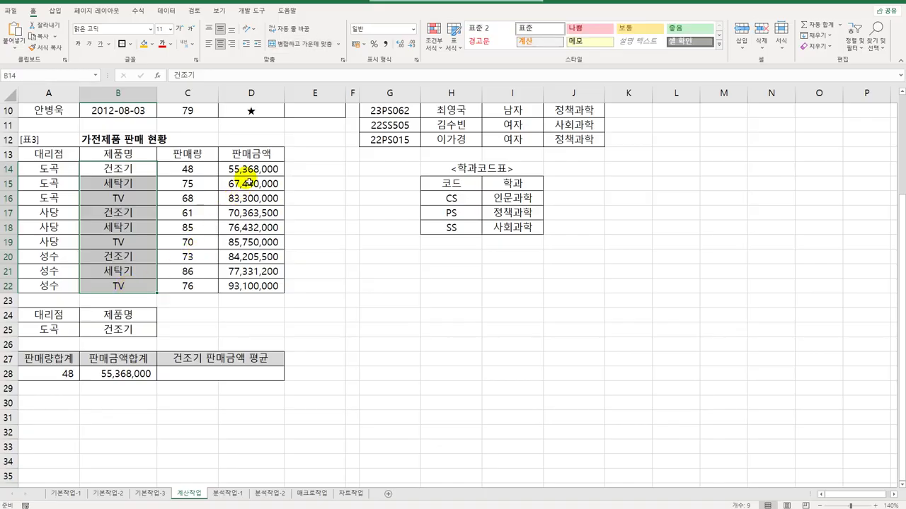
pyautogui.moveTo(247, 169); pyautogui.dragTo(251, 286)
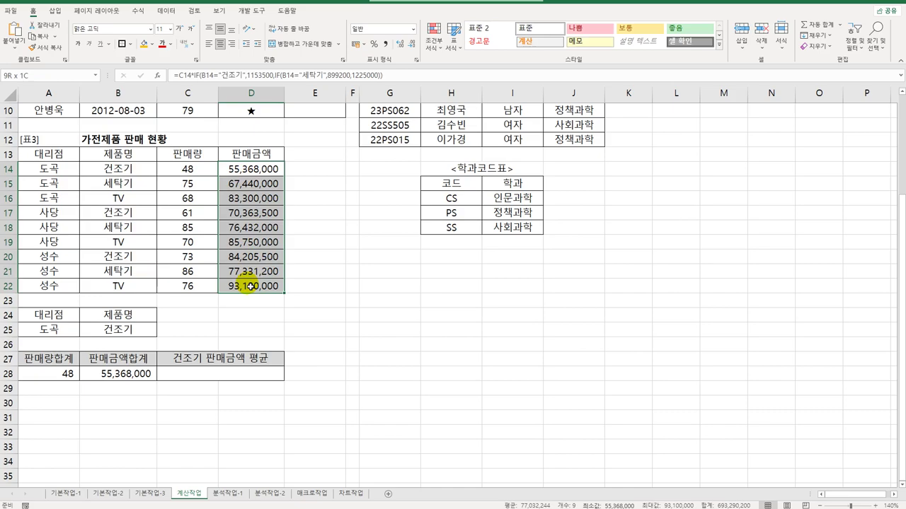
pyautogui.moveTo(252, 286); pyautogui.dragTo(248, 289)
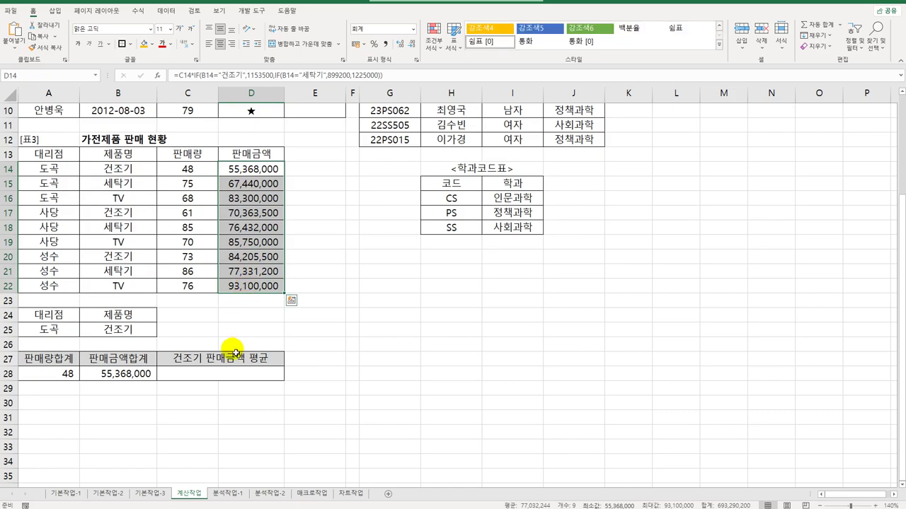
# Step: Enter =SUMIF(B14:B22,"건조기",D14:D22) in C28 to total the 건조기 sales amounts
pyautogui.click(233, 375)
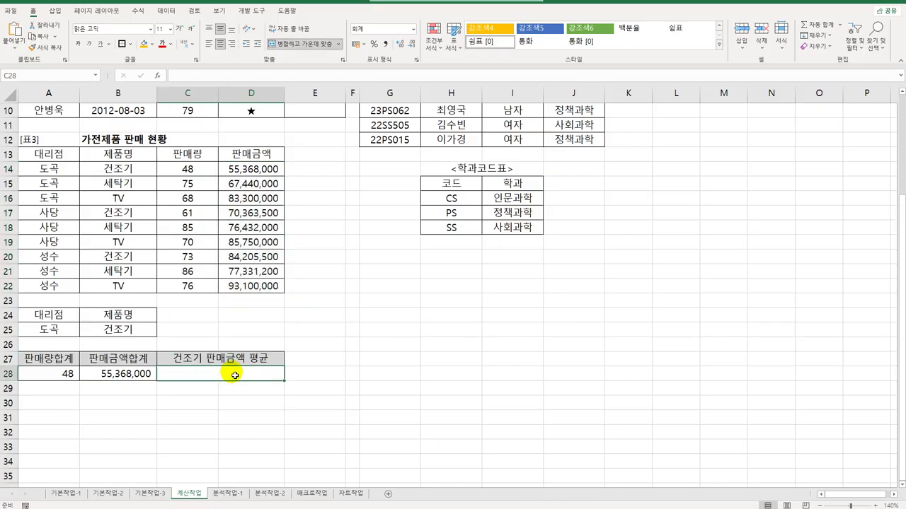
pyautogui.write('=')
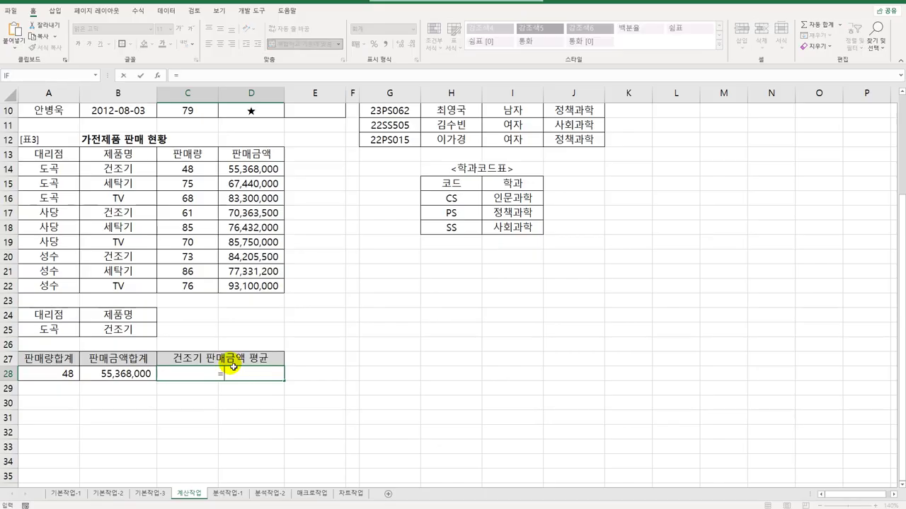
pyautogui.write('sum')
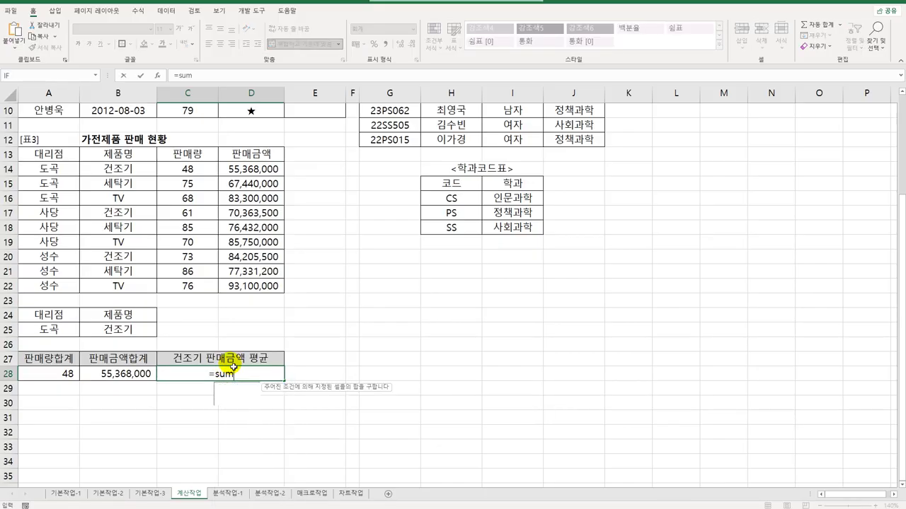
pyautogui.write('if')
pyautogui.press('Tab')
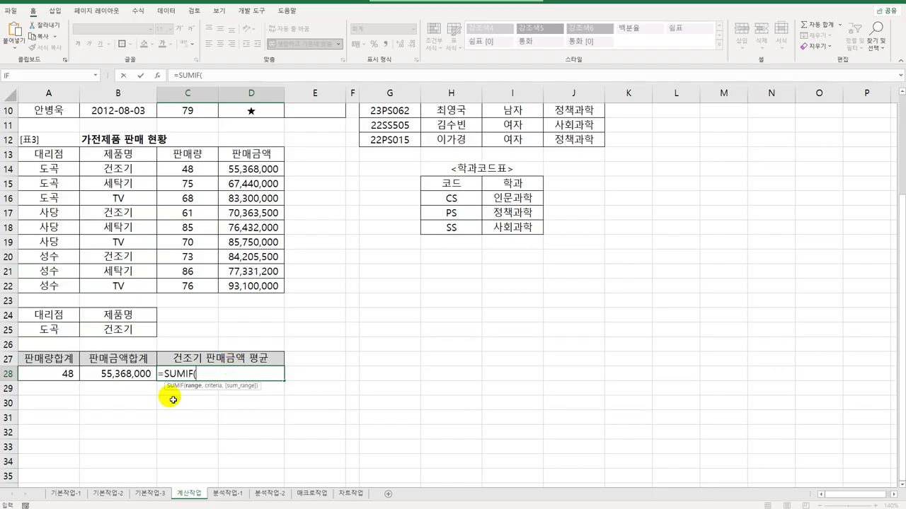
pyautogui.moveTo(140, 176); pyautogui.dragTo(142, 285)
pyautogui.write(',')
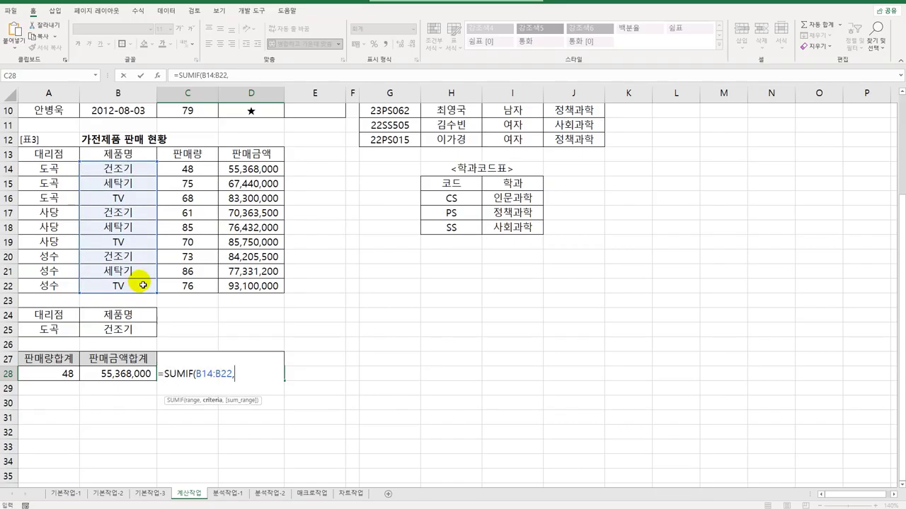
pyautogui.write('"건조기",')
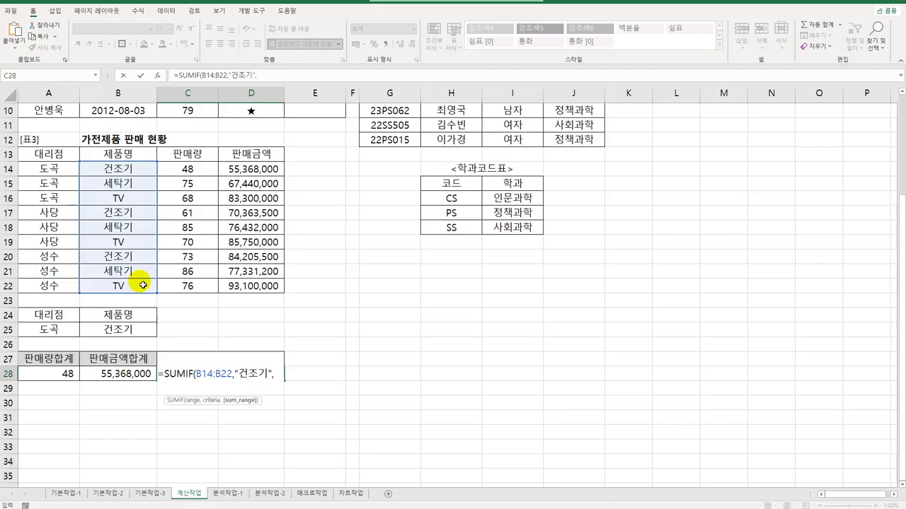
pyautogui.moveTo(239, 168); pyautogui.dragTo(255, 292)
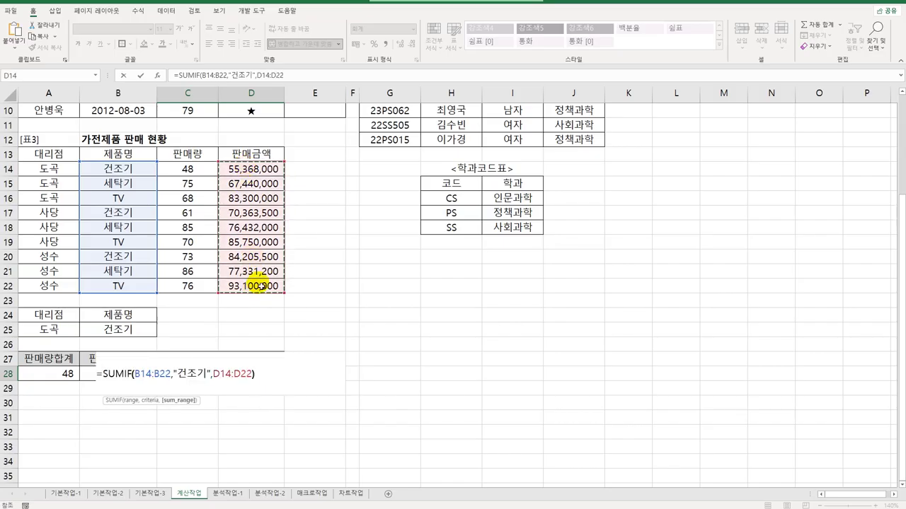
pyautogui.press('Return')
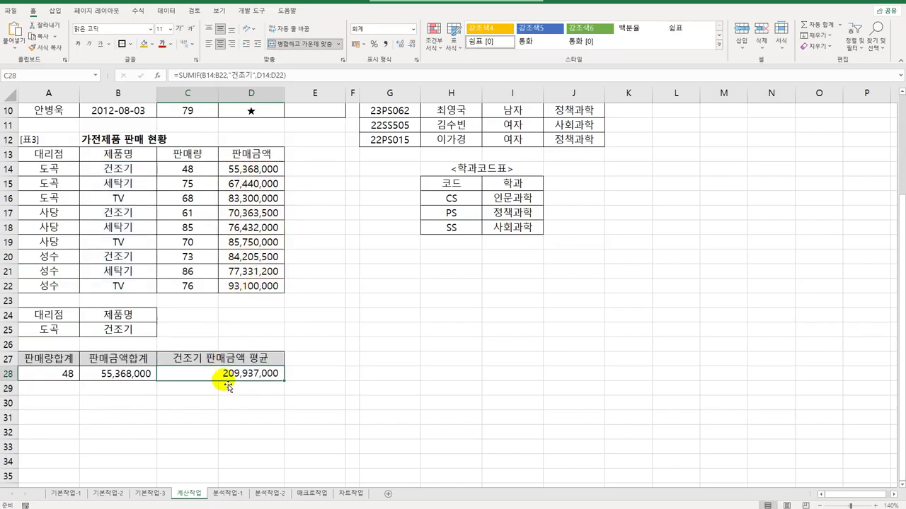
# Step: Extend the C28 formula by dividing the SUMIF by COUNTIF(B14:B22,"건조기") to get the average
pyautogui.doubleClick(233, 374)
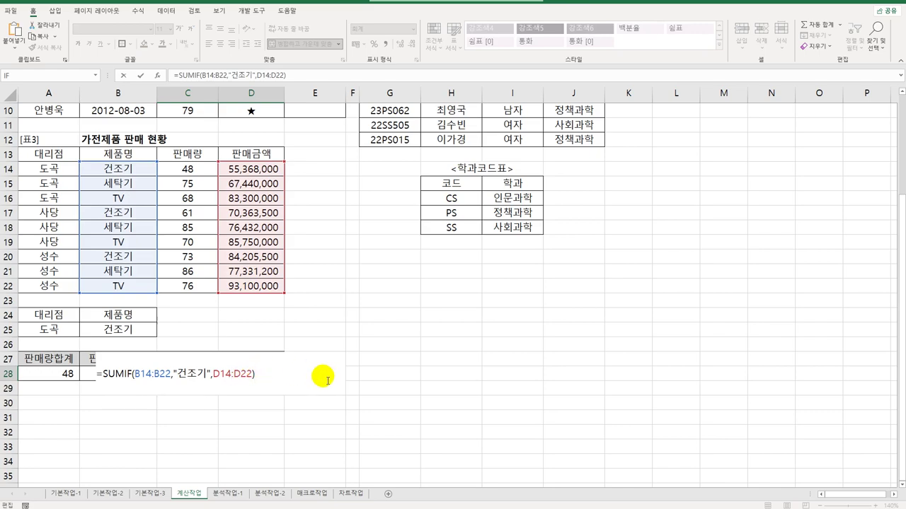
pyautogui.write('/countif')
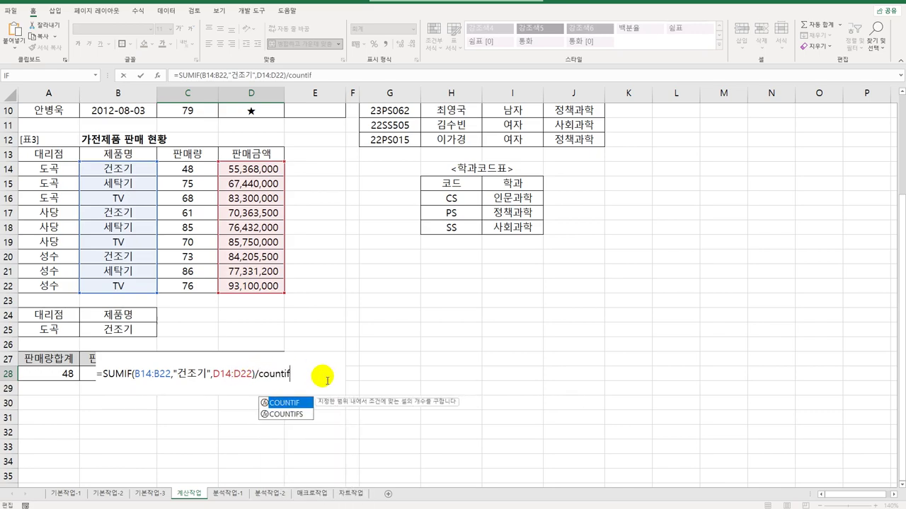
pyautogui.press('Tab')
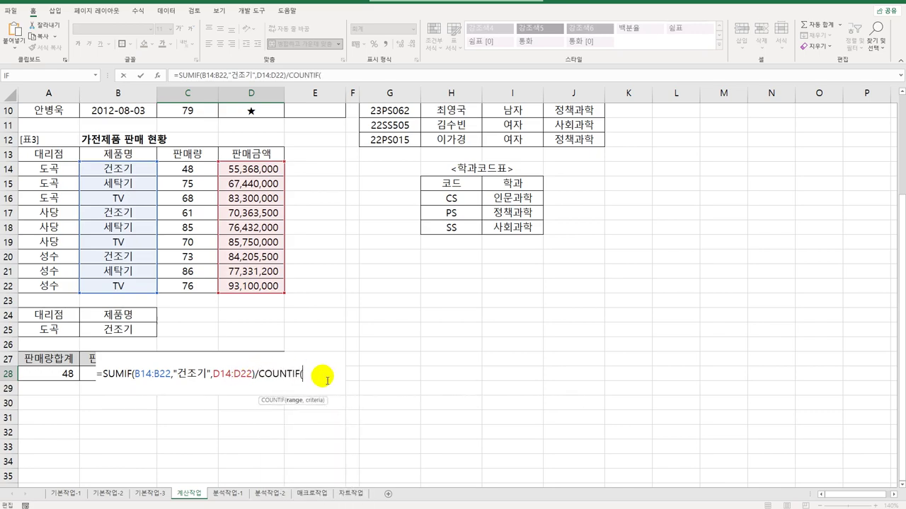
pyautogui.click(145, 171)
pyautogui.moveTo(145, 171); pyautogui.dragTo(141, 293)
pyautogui.write(',"')
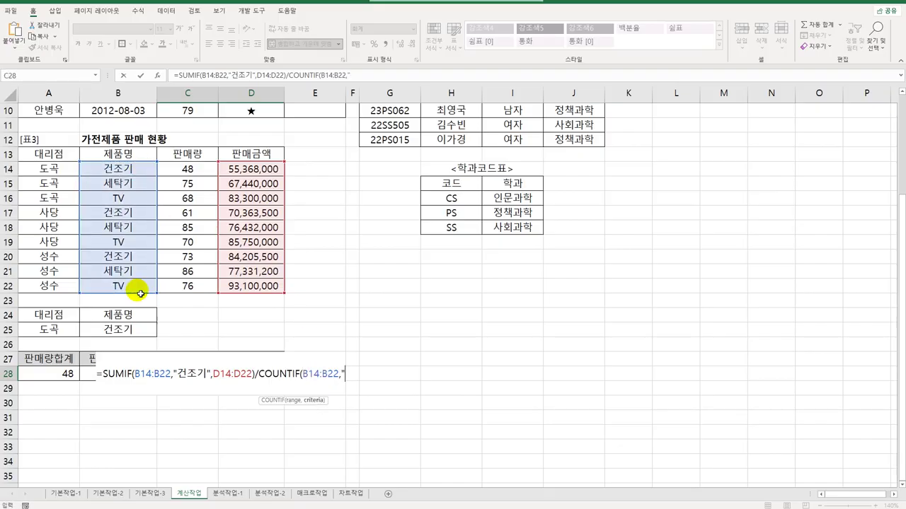
pyautogui.write('건조기"')
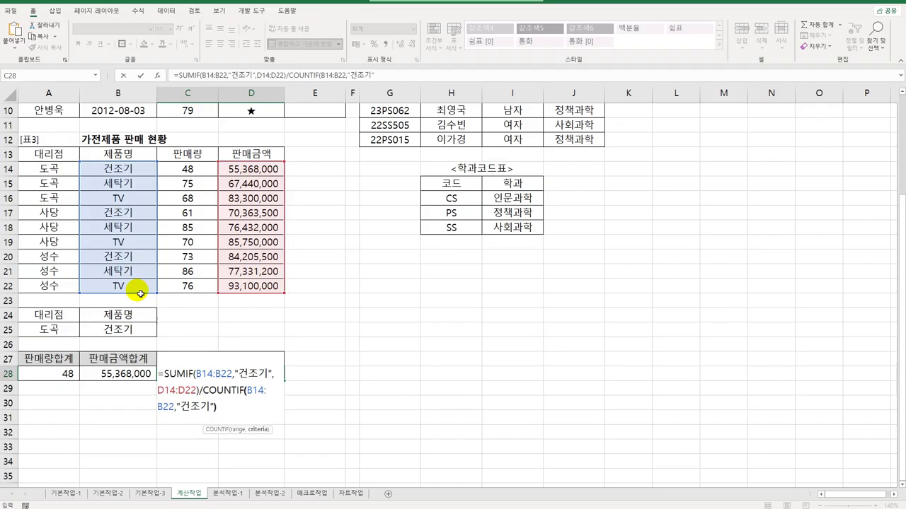
pyautogui.write(')')
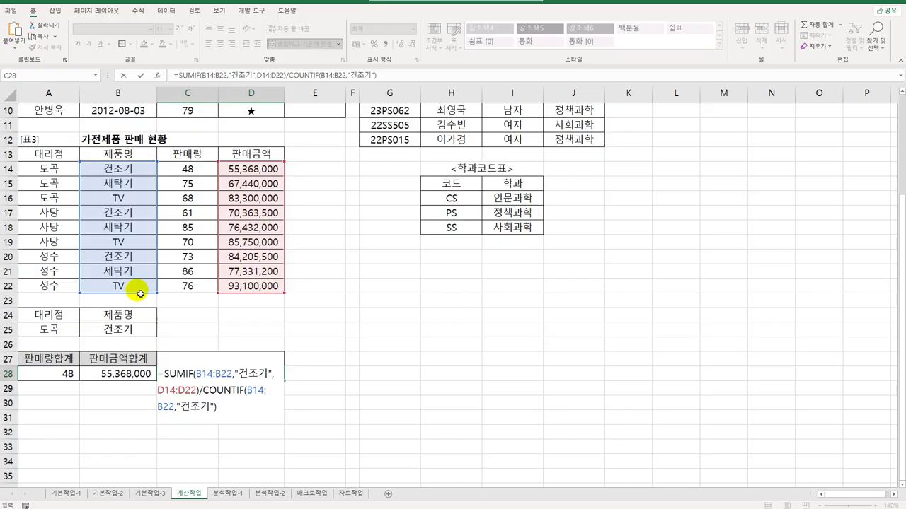
pyautogui.hotkey('ctrl', 'Return')
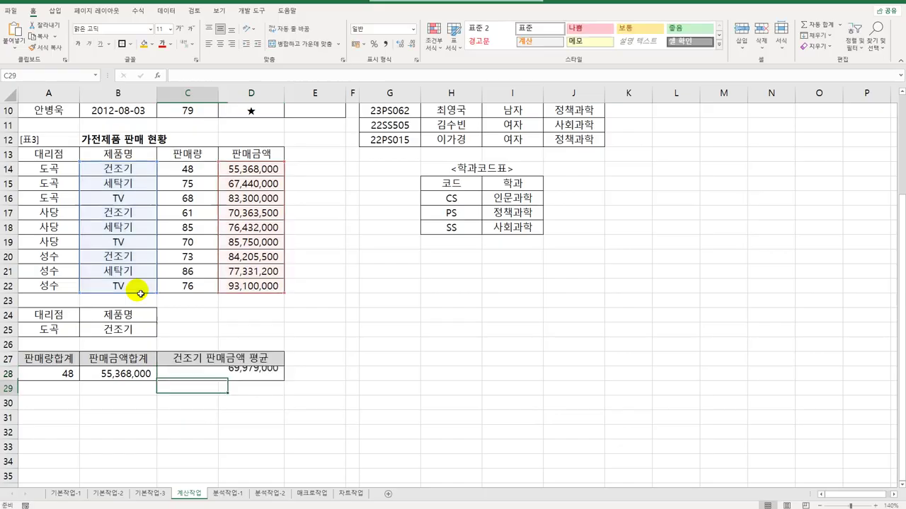
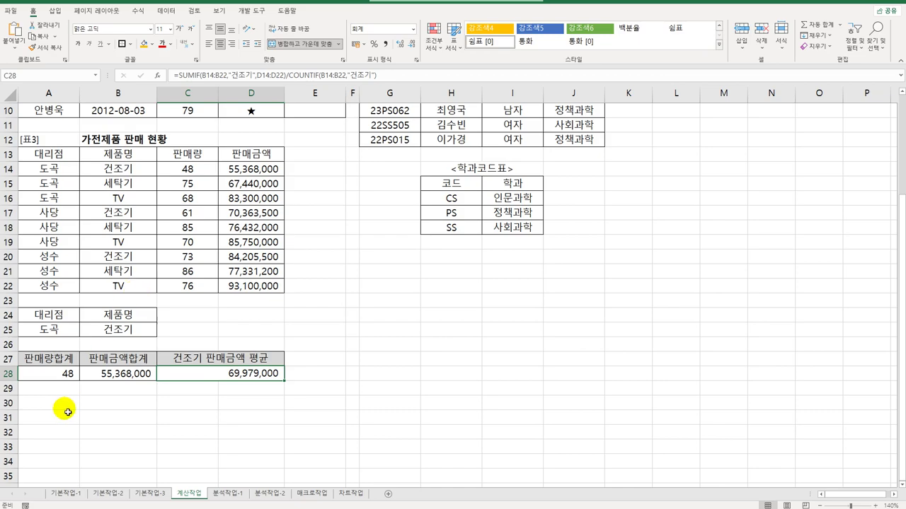
# Step: On the 분석작업-1 sheet, create a pivot table from A3:G19, placed in the existing worksheet at A25
pyautogui.click(235, 493)
pyautogui.click(194, 203)
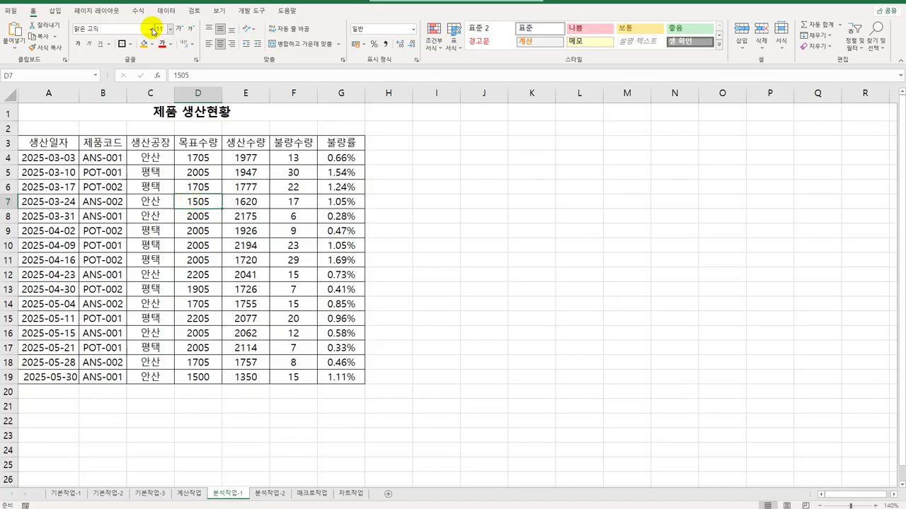
pyautogui.click(54, 12)
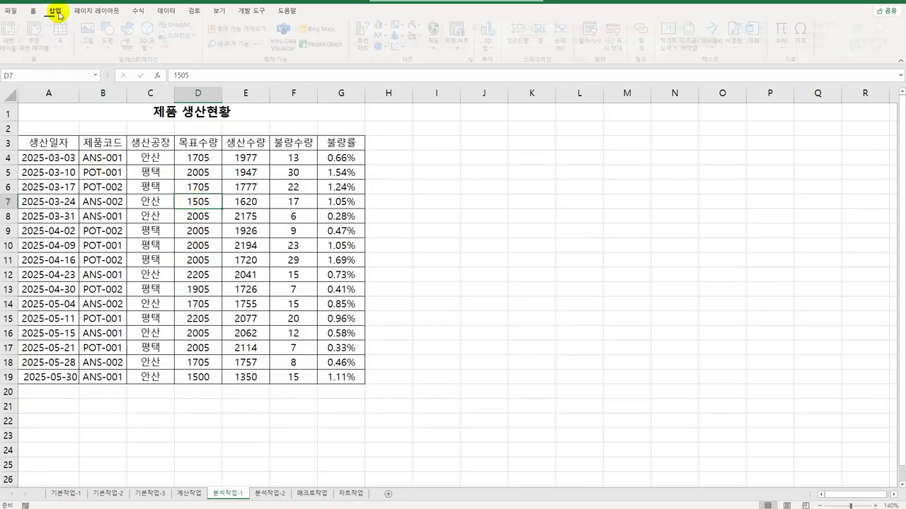
pyautogui.click(10, 37)
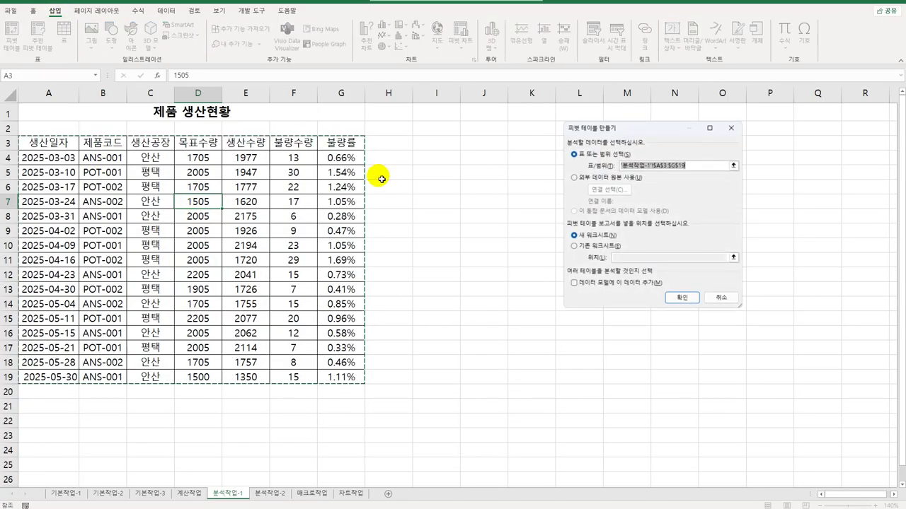
pyautogui.click(573, 247)
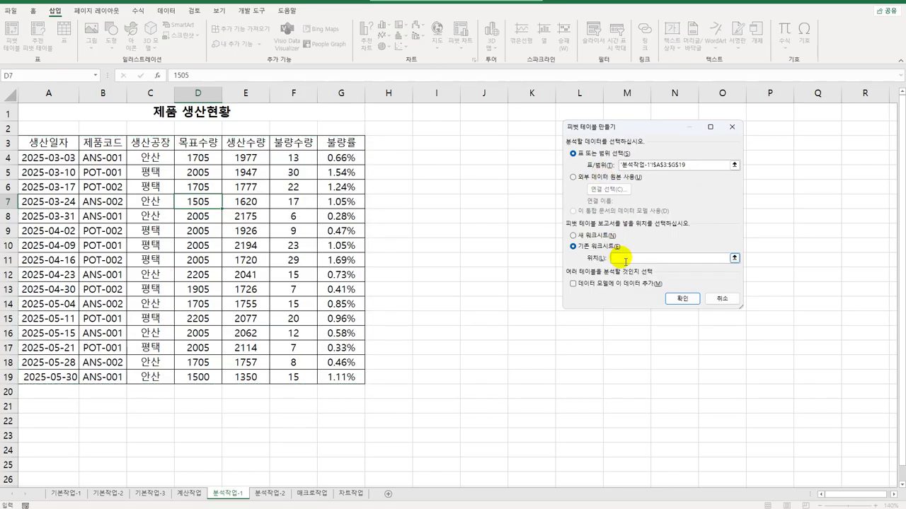
pyautogui.click(41, 464)
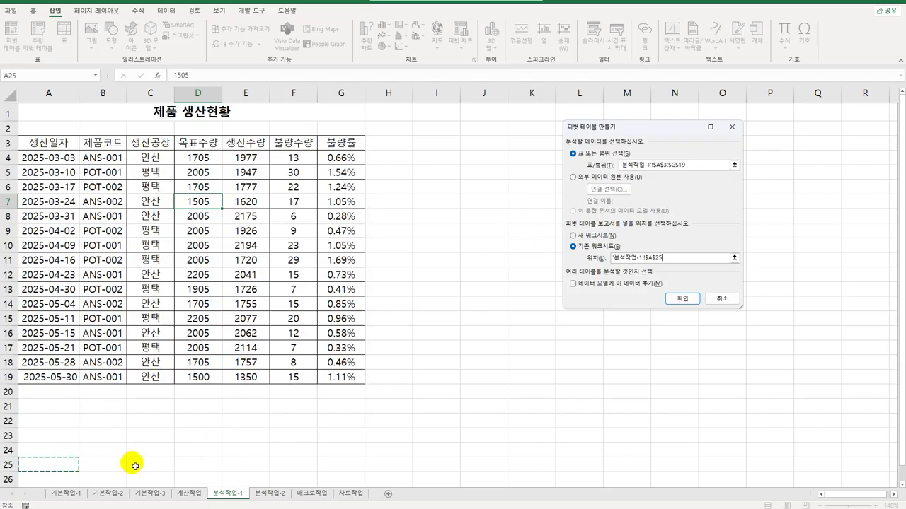
pyautogui.scroll(-6, 288, 398)
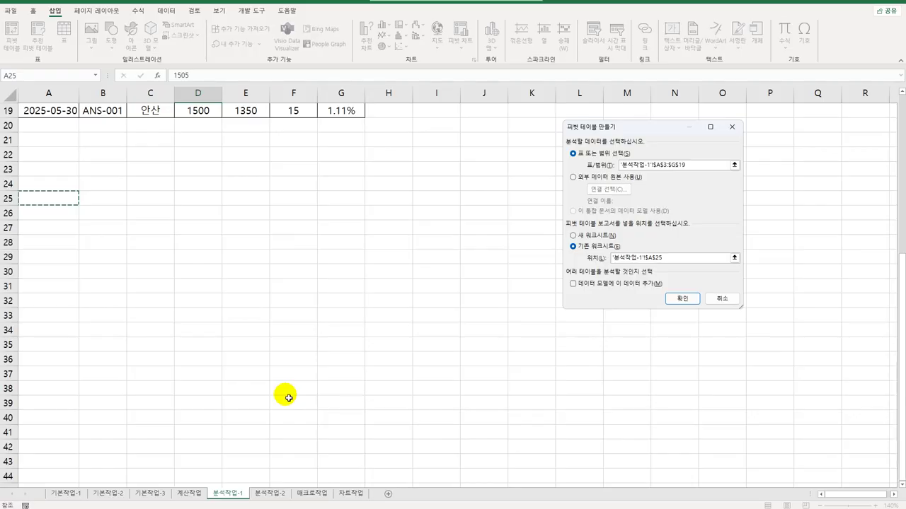
pyautogui.click(669, 298)
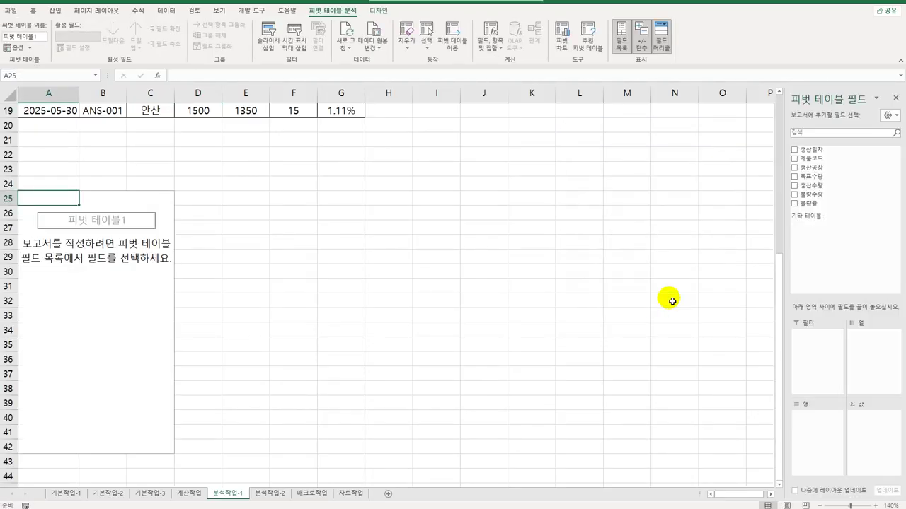
# Step: Widen the field list and assign 제품코드 to the pivot table's filter, 생산일자 to its rows and 생산공장 to its columns
pyautogui.moveTo(790, 258); pyautogui.dragTo(718, 270)
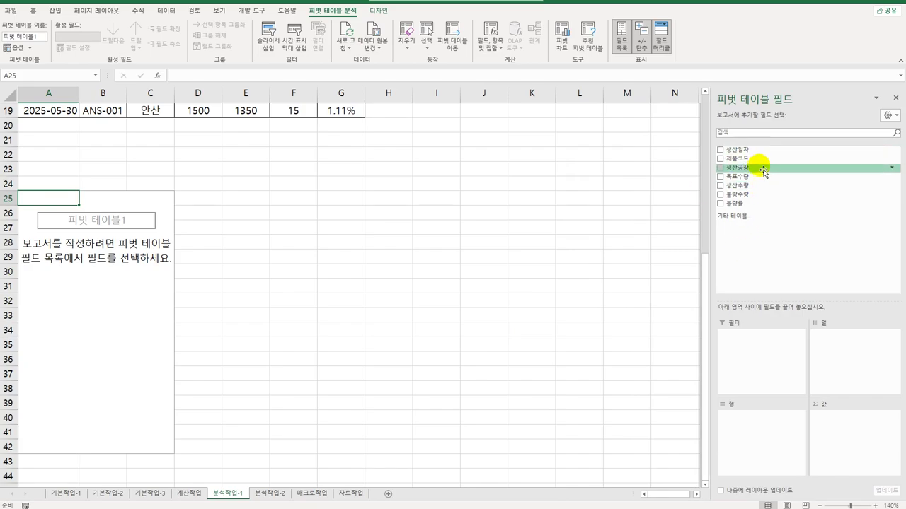
pyautogui.moveTo(763, 170); pyautogui.dragTo(757, 361)
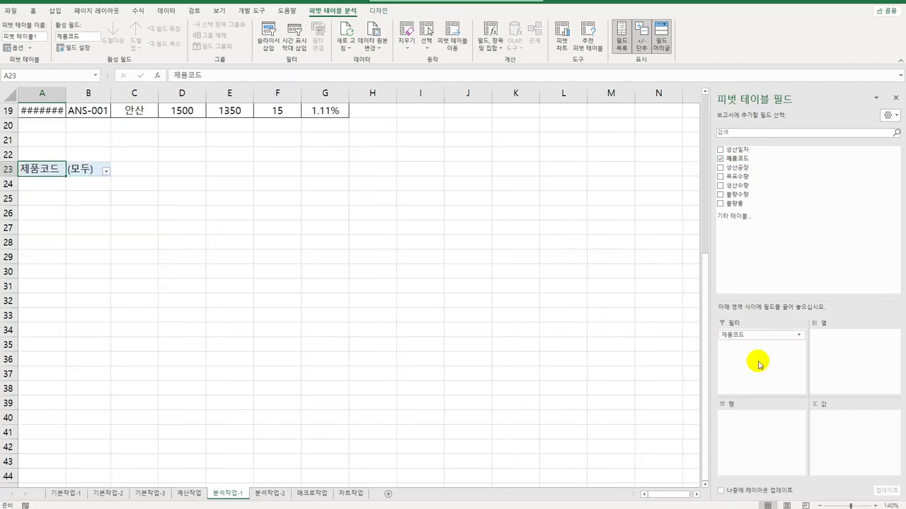
pyautogui.moveTo(748, 152); pyautogui.dragTo(754, 442)
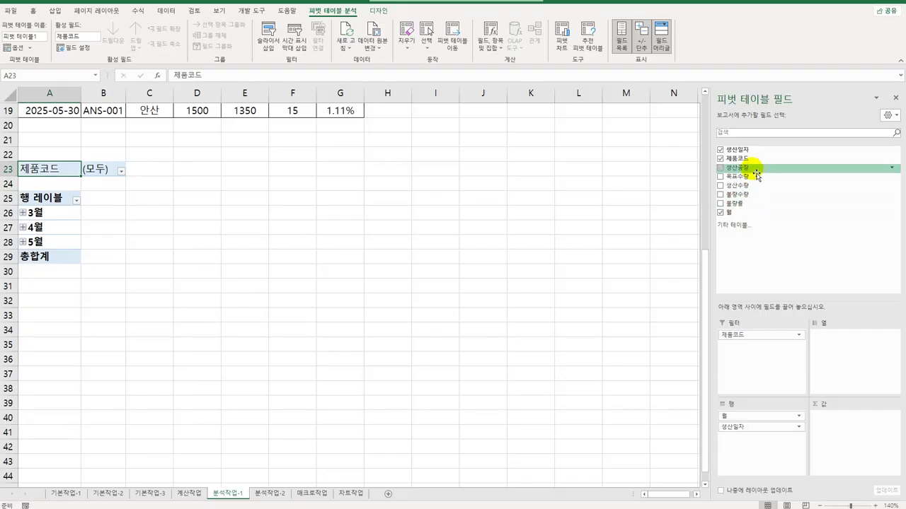
pyautogui.moveTo(756, 173); pyautogui.dragTo(830, 366)
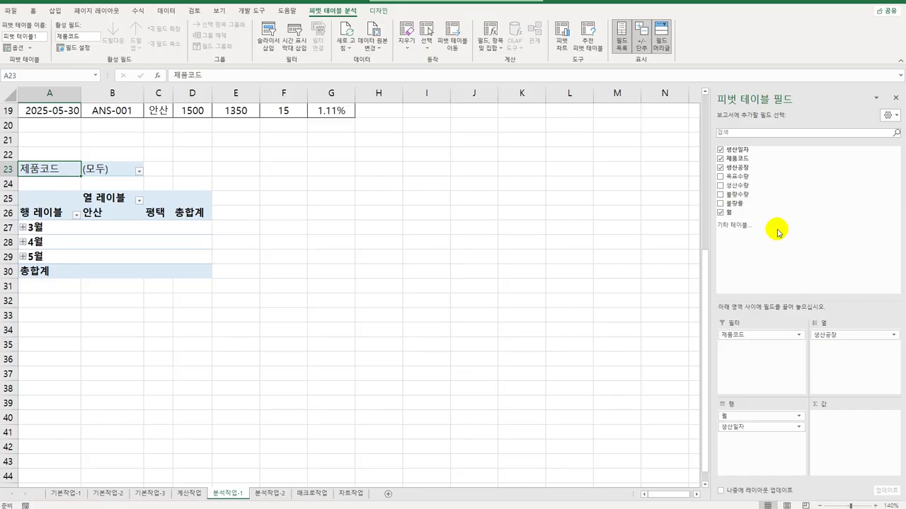
# Step: Add 생산수량 and 불량수량 to the pivot table's values area
pyautogui.moveTo(750, 186); pyautogui.dragTo(847, 440)
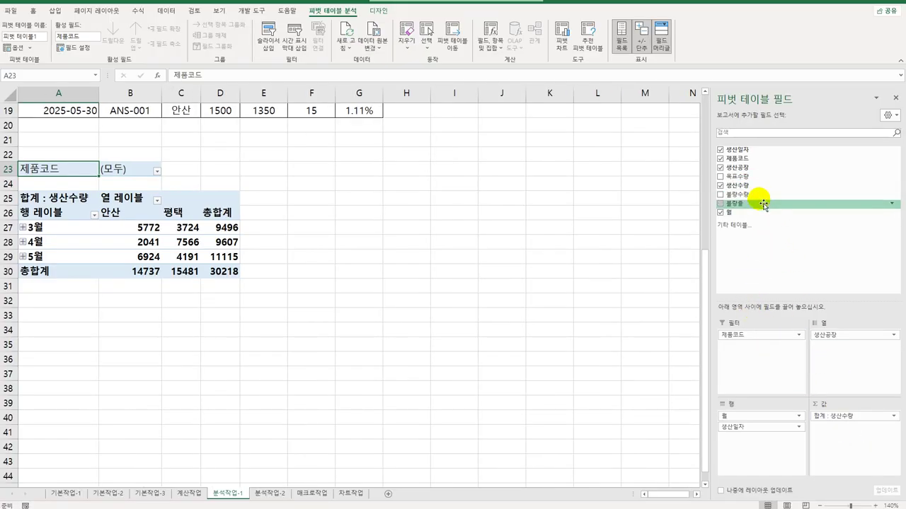
pyautogui.moveTo(744, 194); pyautogui.dragTo(847, 445)
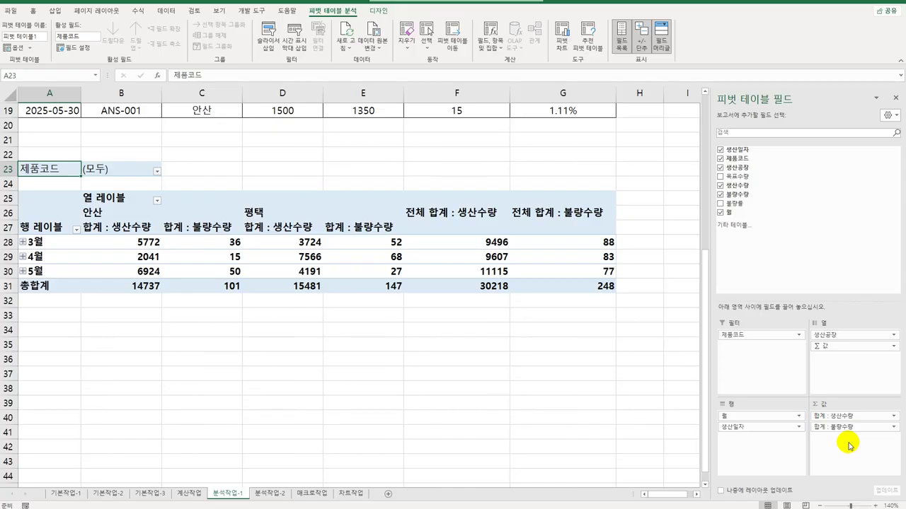
pyautogui.click(116, 227)
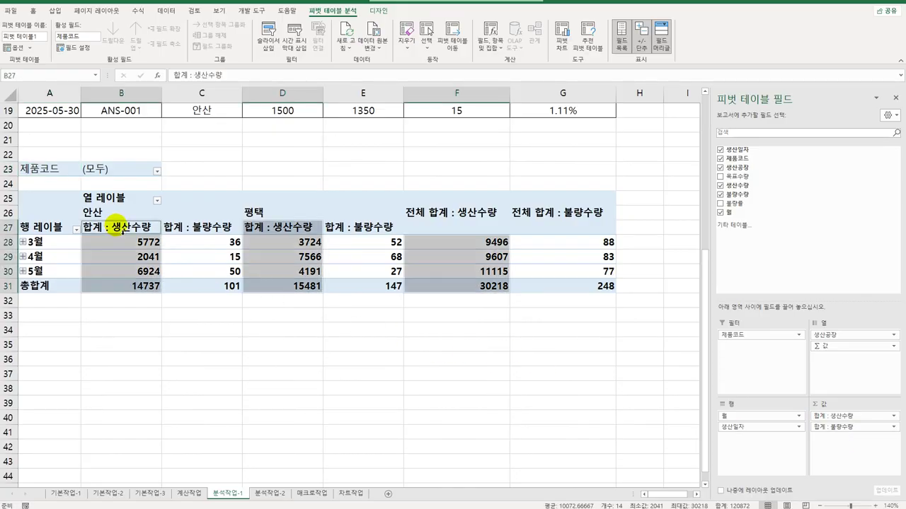
# Step: Change the pivot table's 불량수량 value field to summarize by average (평균)
pyautogui.click(231, 228)
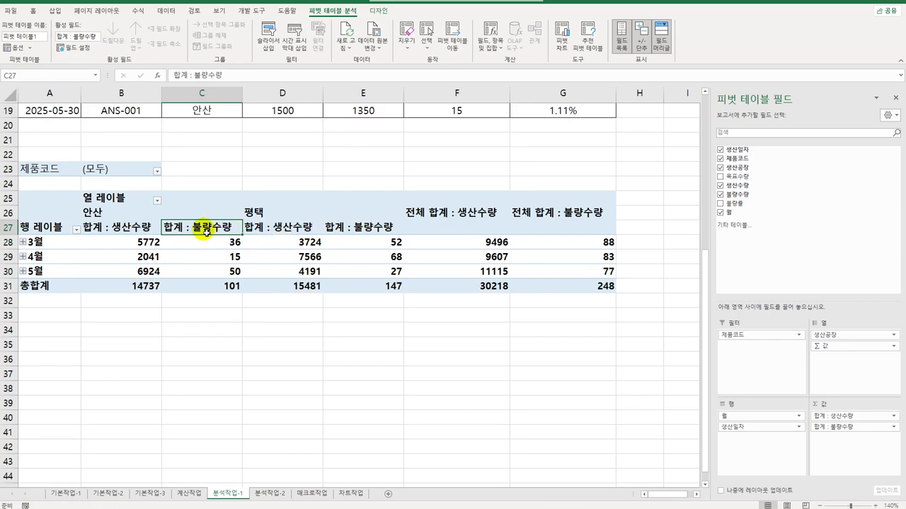
pyautogui.rightClick(204, 231)
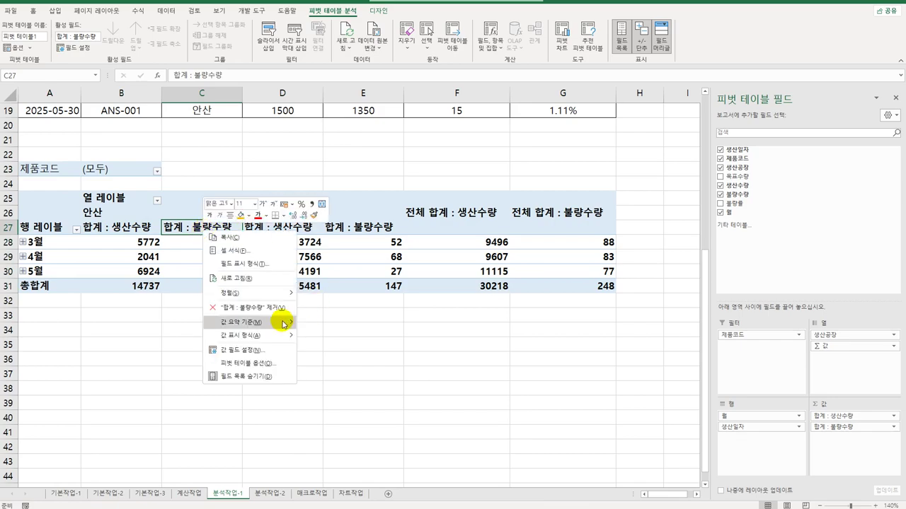
pyautogui.moveTo(284, 323)
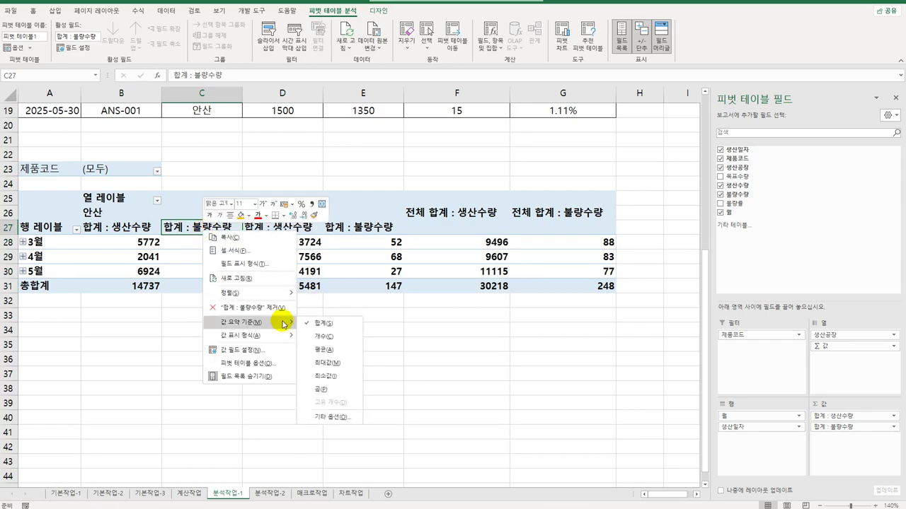
pyautogui.click(340, 350)
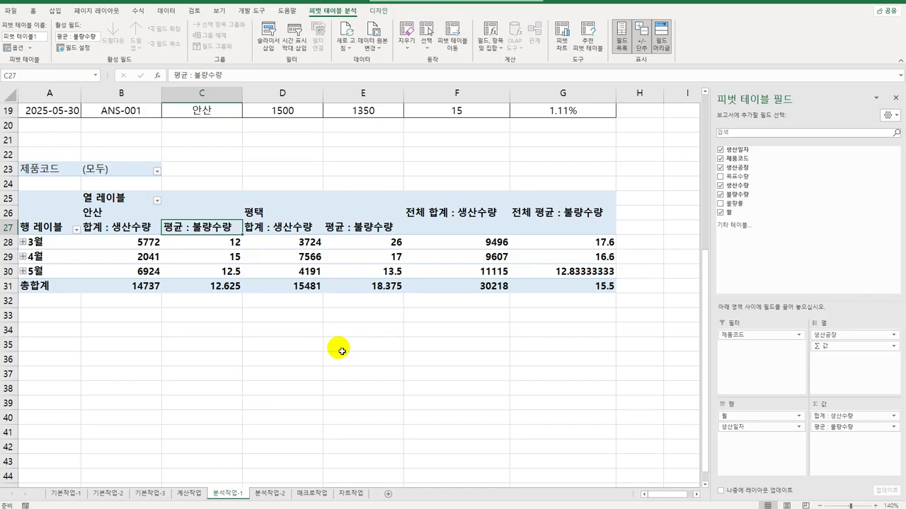
# Step: Set the pivot table at A25 to show grand totals for columns only (열의 총합계만 설정)
pyautogui.click(51, 203)
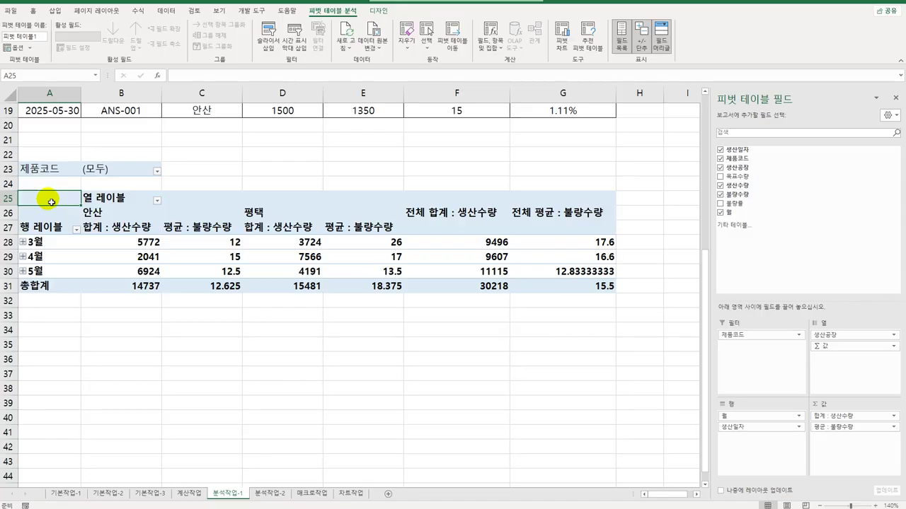
pyautogui.click(376, 10)
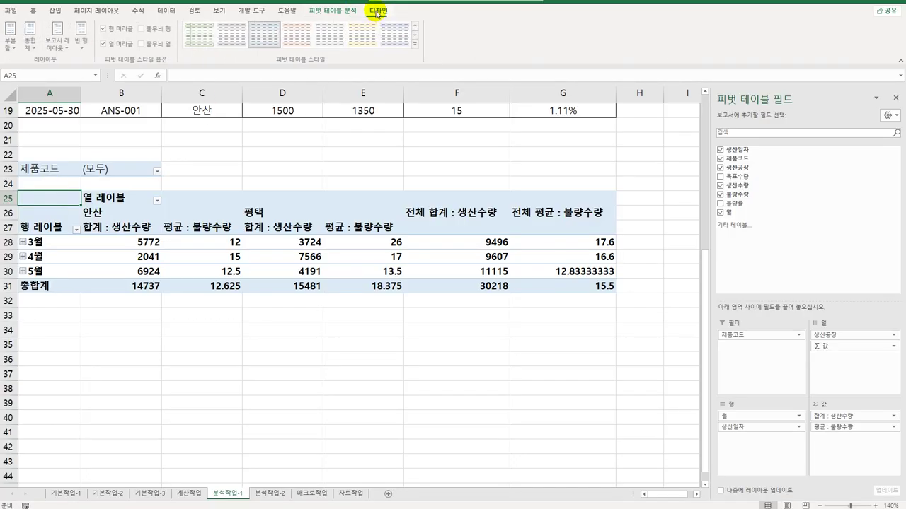
pyautogui.click(27, 51)
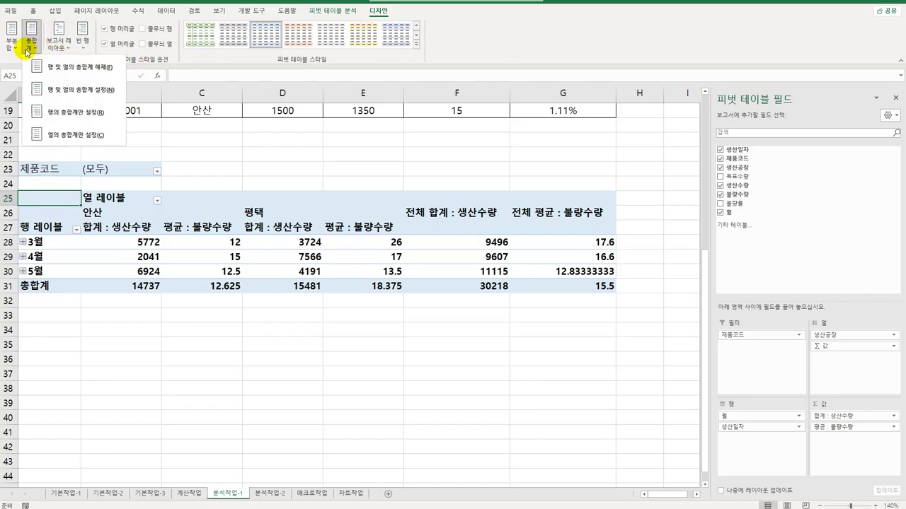
pyautogui.click(56, 135)
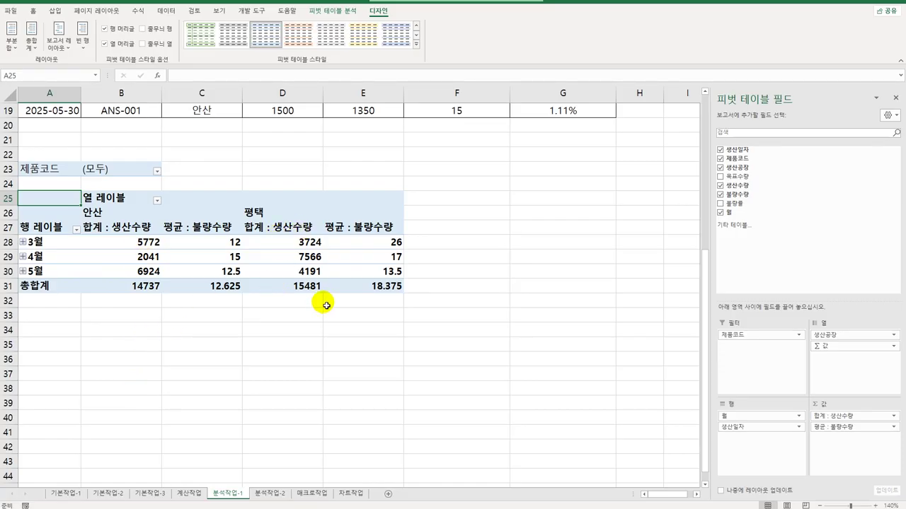
# Step: Group the pivot table's 생산일자 row labels by month (월) only, removing the day (일) unit
pyautogui.click(57, 245)
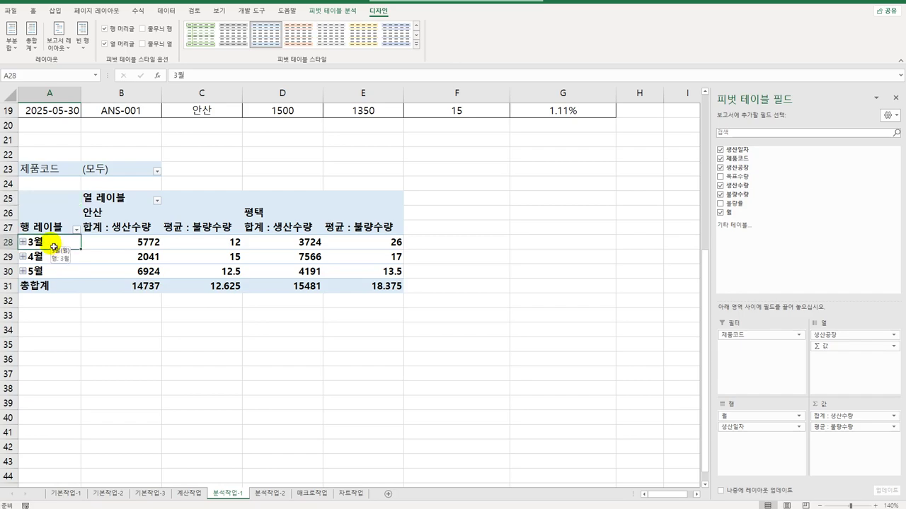
pyautogui.rightClick(53, 245)
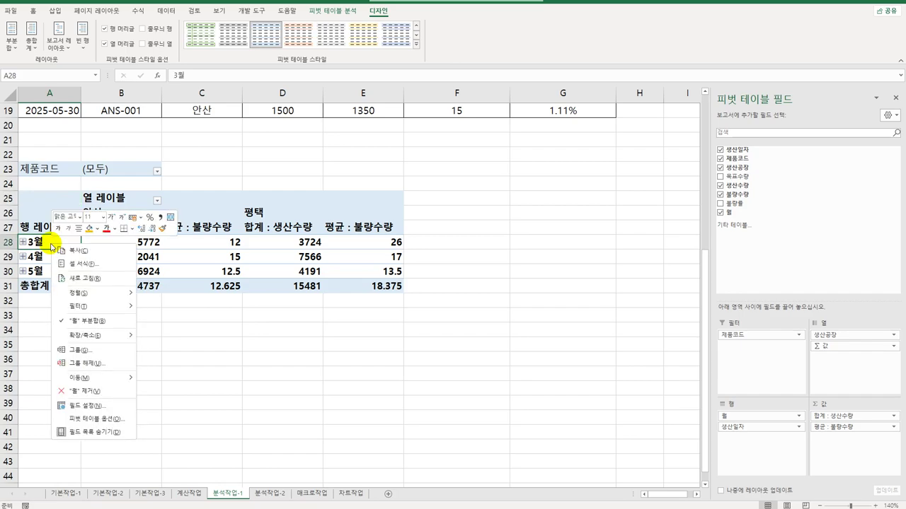
pyautogui.click(76, 350)
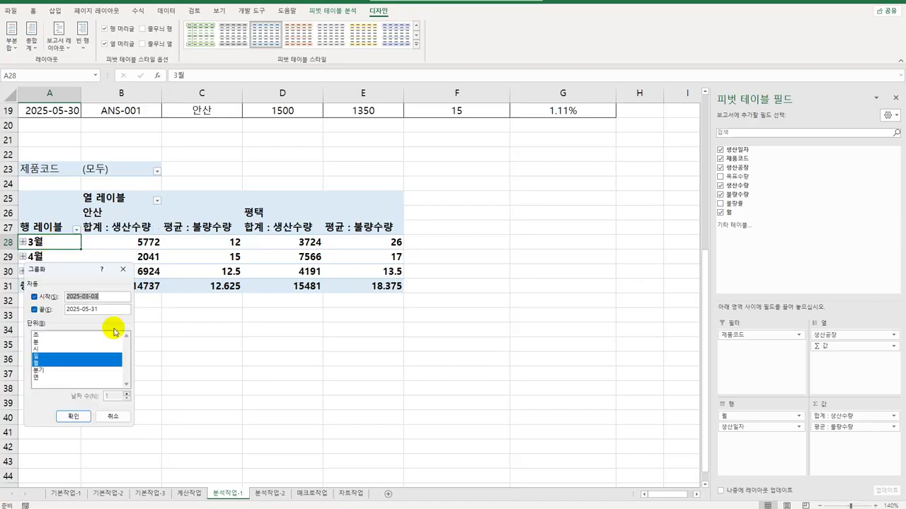
pyautogui.moveTo(76, 277); pyautogui.dragTo(519, 192)
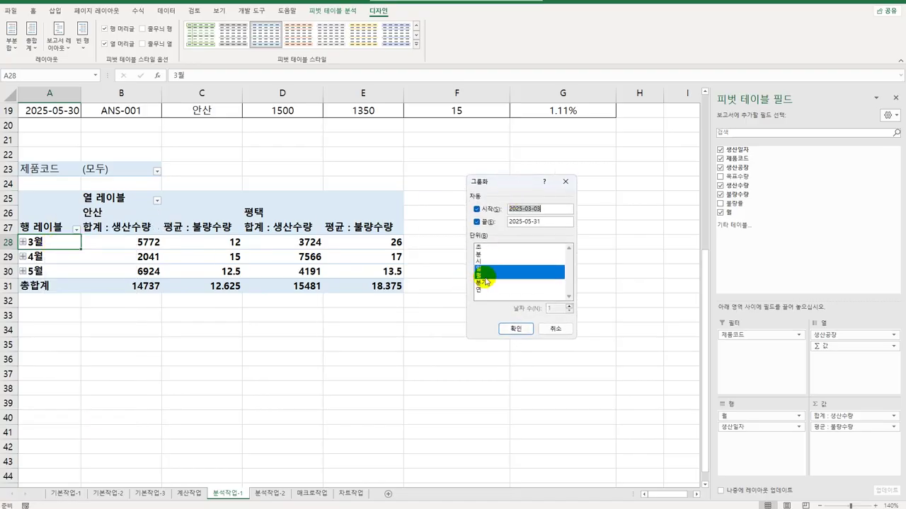
pyautogui.click(492, 280)
pyautogui.click(491, 270)
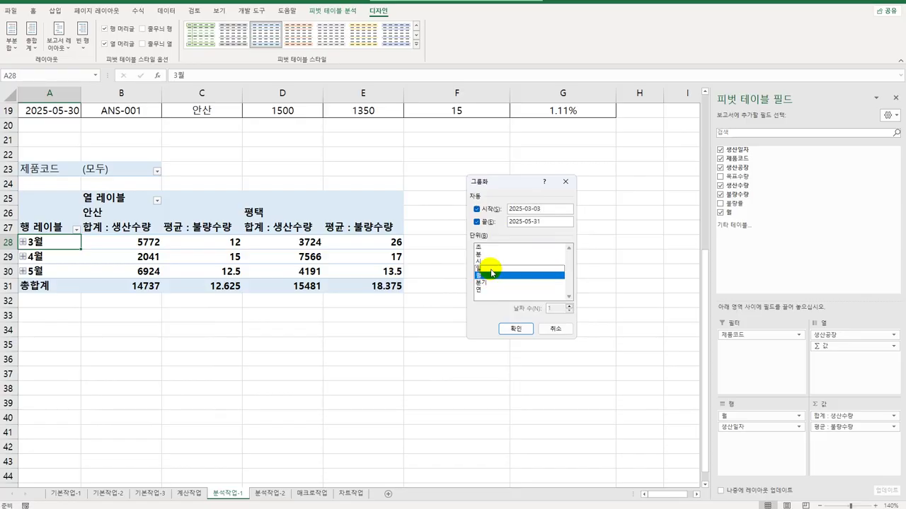
pyautogui.click(508, 332)
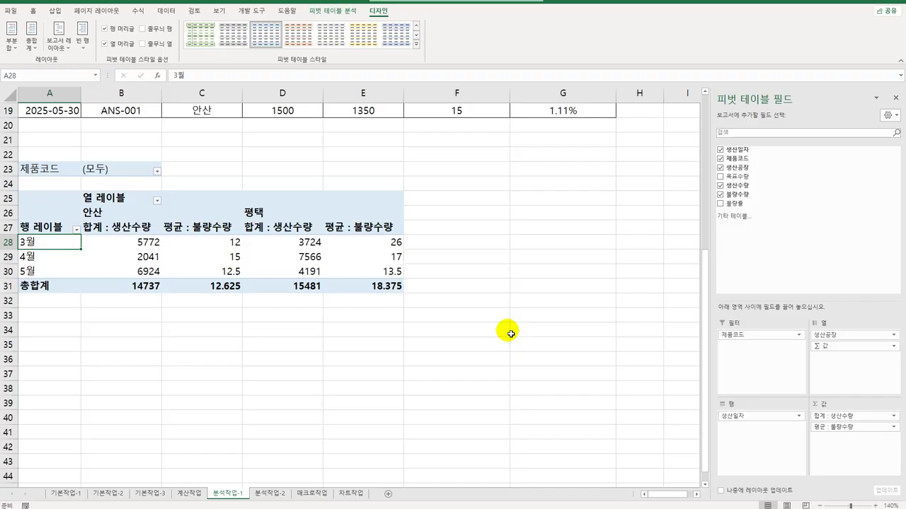
# Step: Format the 합계 : 생산수량 value field with the 숫자 category and the 1000 단위 구분 기호 option
pyautogui.click(135, 230)
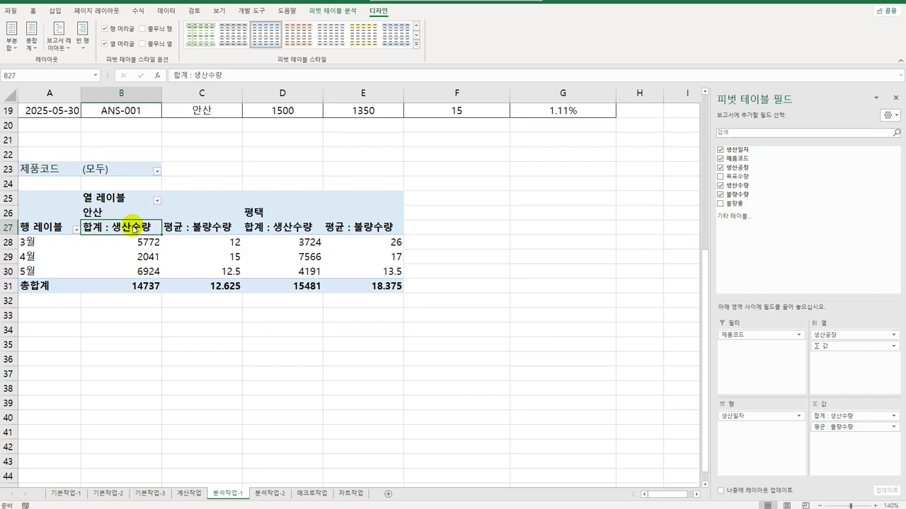
pyautogui.doubleClick(135, 227)
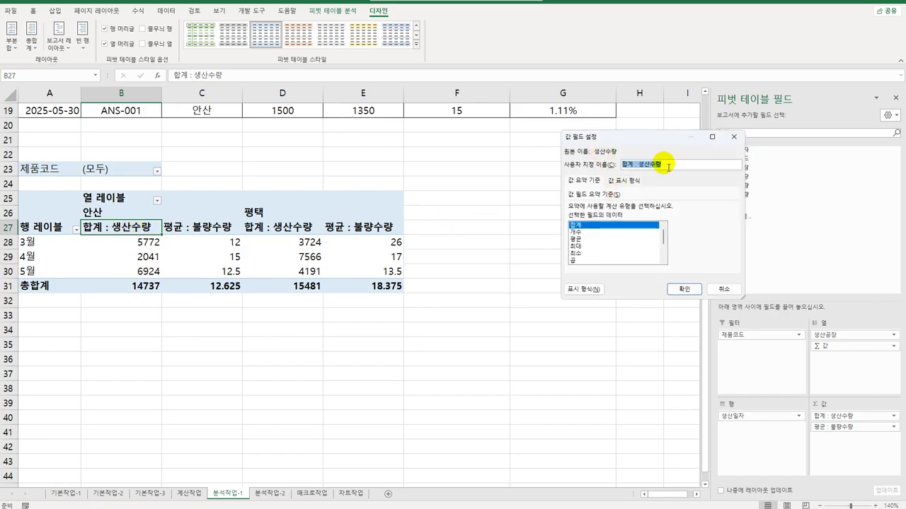
pyautogui.click(583, 289)
pyautogui.click(562, 141)
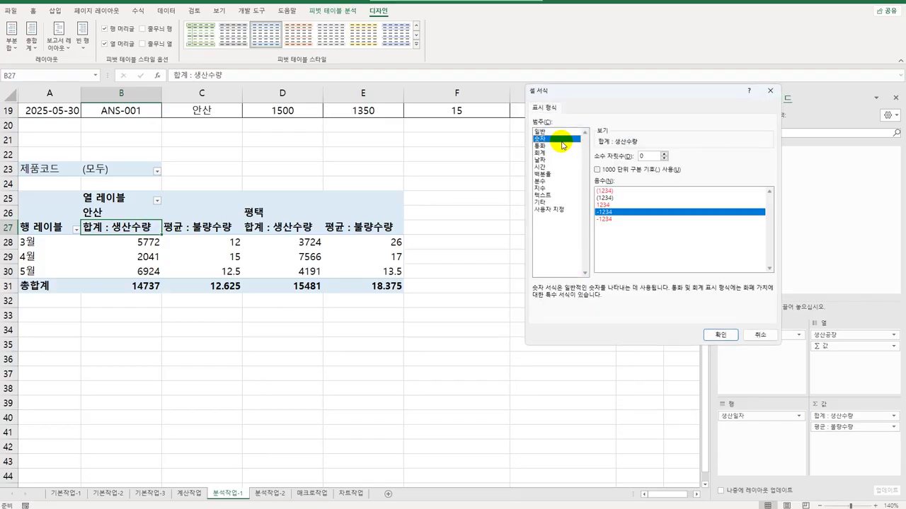
pyautogui.click(619, 170)
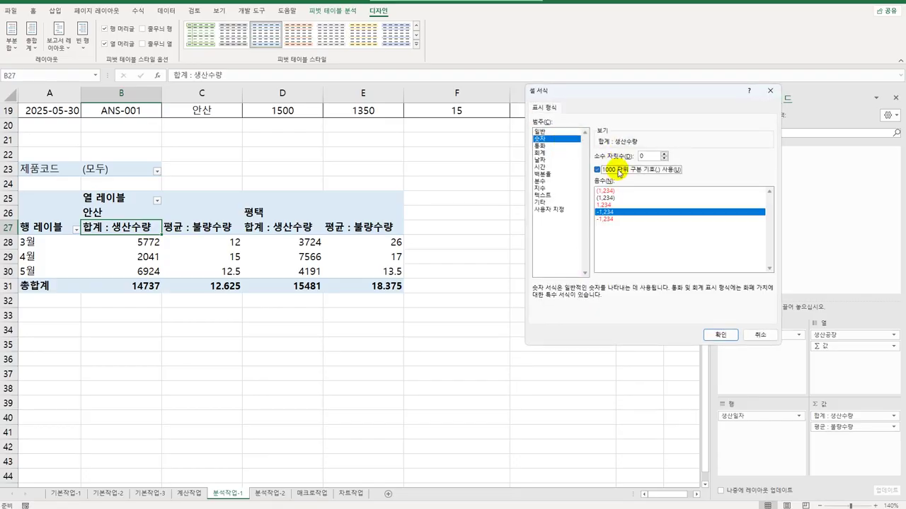
pyautogui.click(715, 336)
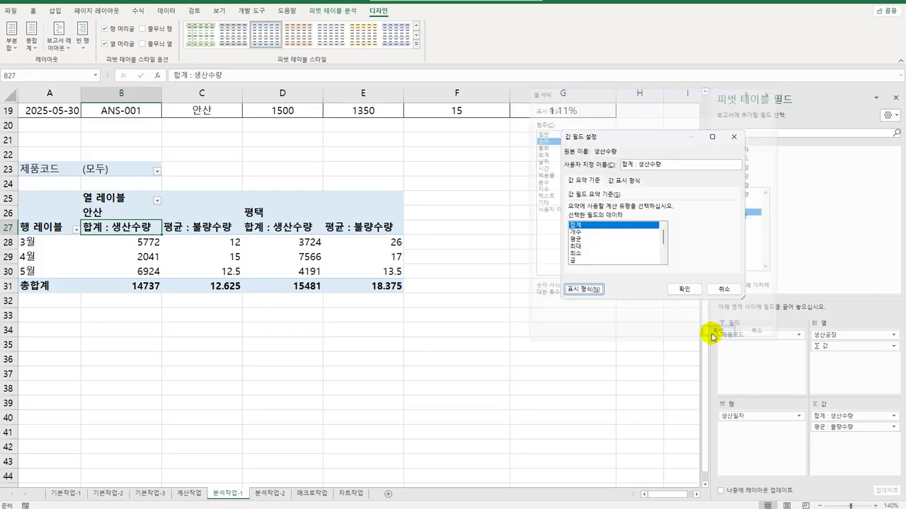
pyautogui.click(683, 289)
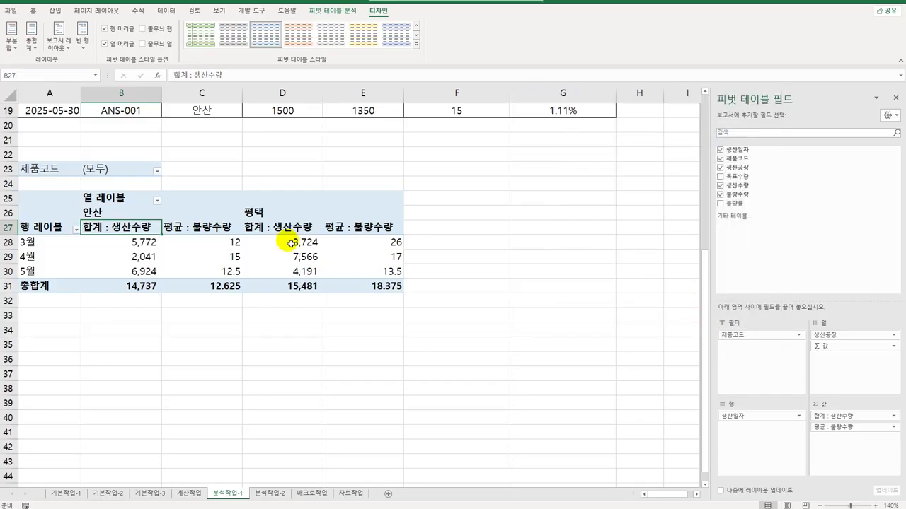
# Step: Format the 평균 : 불량수량 value field with the 숫자 category, 0 decimal places and the 1000 단위 구분 기호 option
pyautogui.click(221, 225)
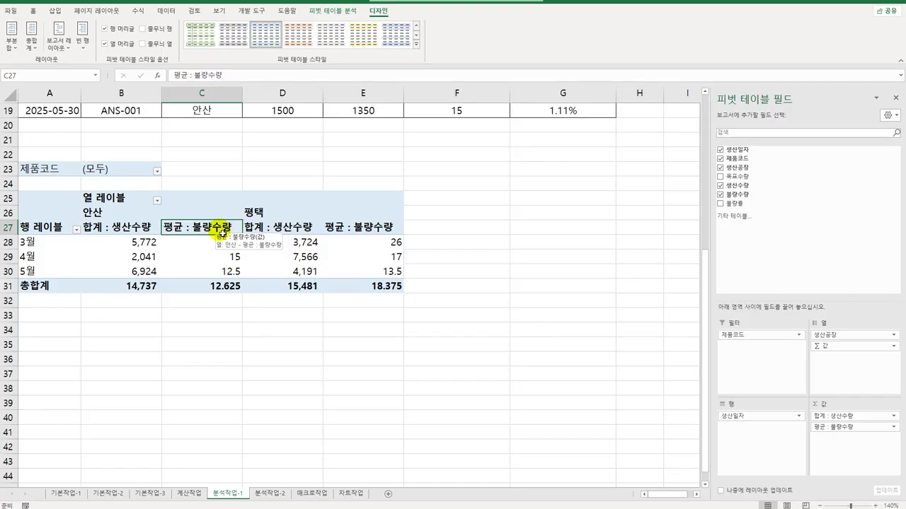
pyautogui.rightClick(220, 234)
pyautogui.click(237, 292)
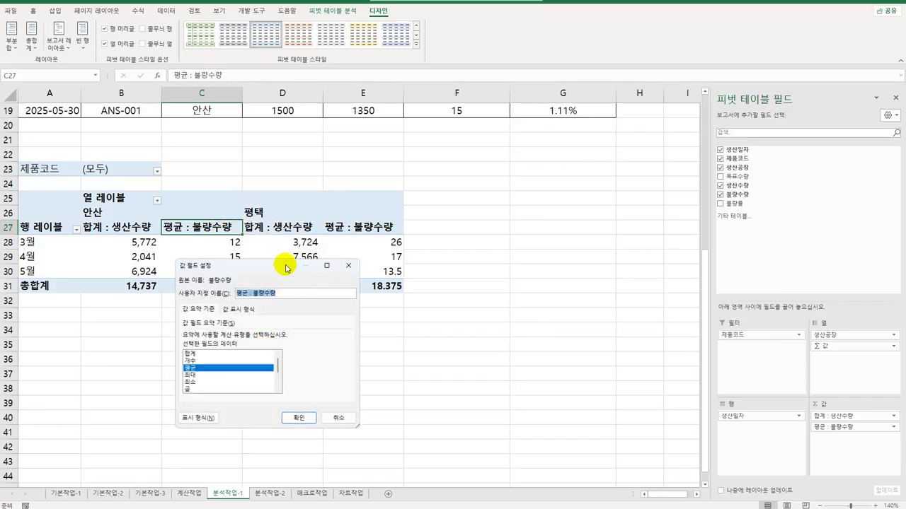
pyautogui.moveTo(287, 260); pyautogui.dragTo(603, 176)
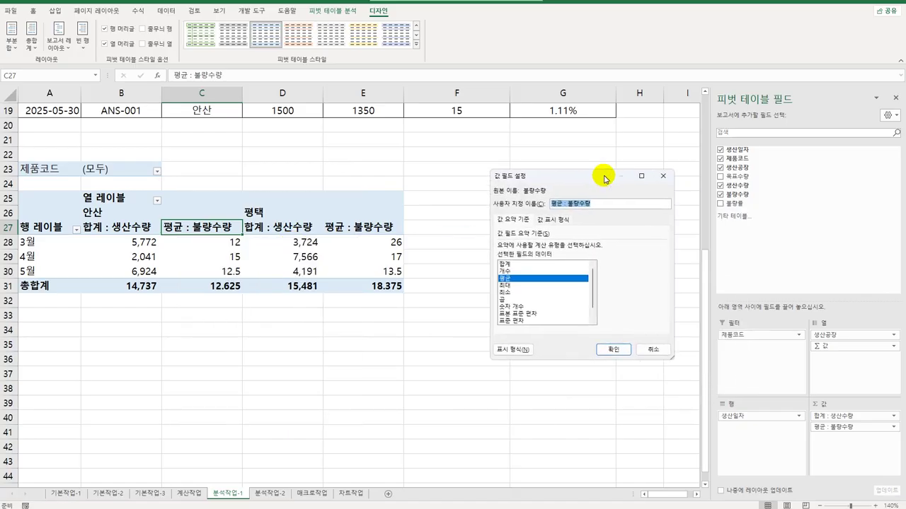
pyautogui.click(513, 349)
pyautogui.click(185, 267)
pyautogui.click(232, 300)
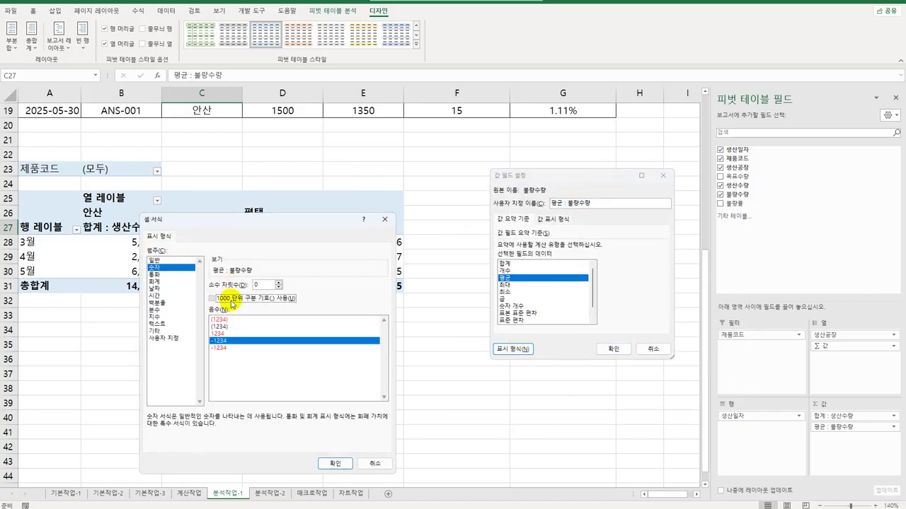
pyautogui.click(334, 463)
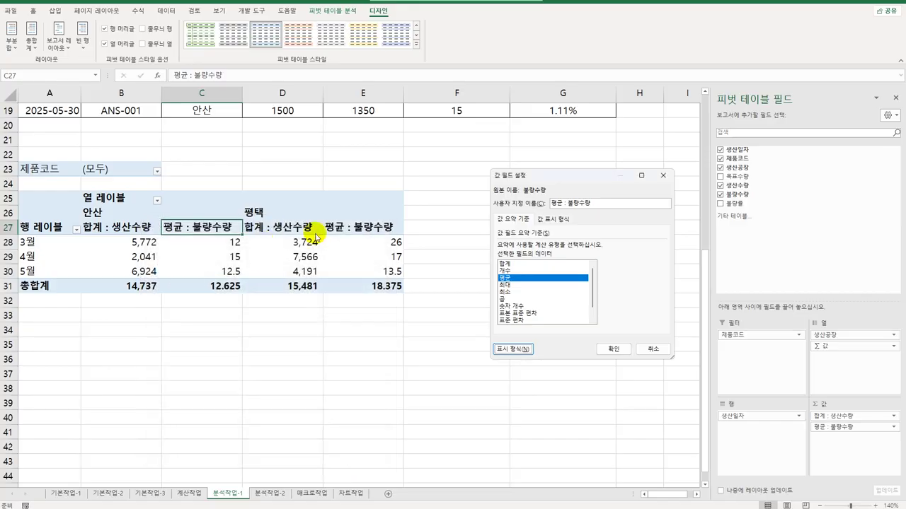
pyautogui.click(615, 349)
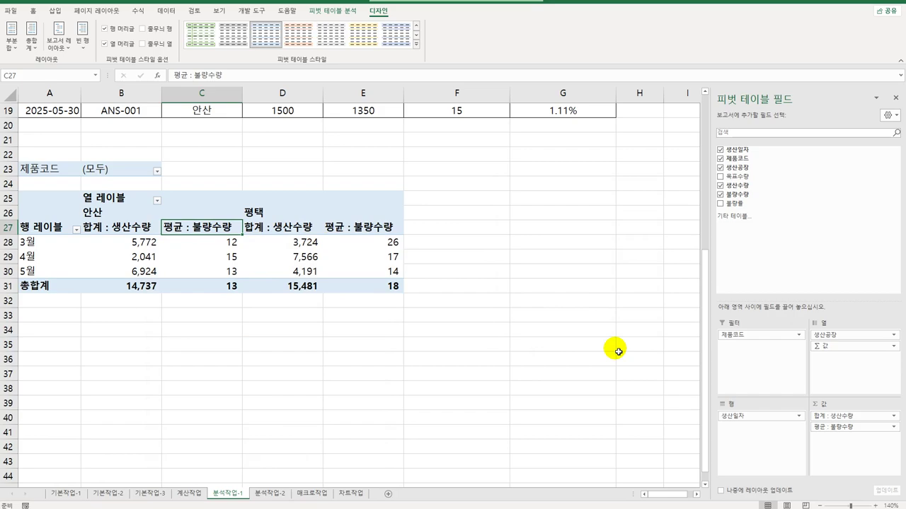
pyautogui.click(483, 288)
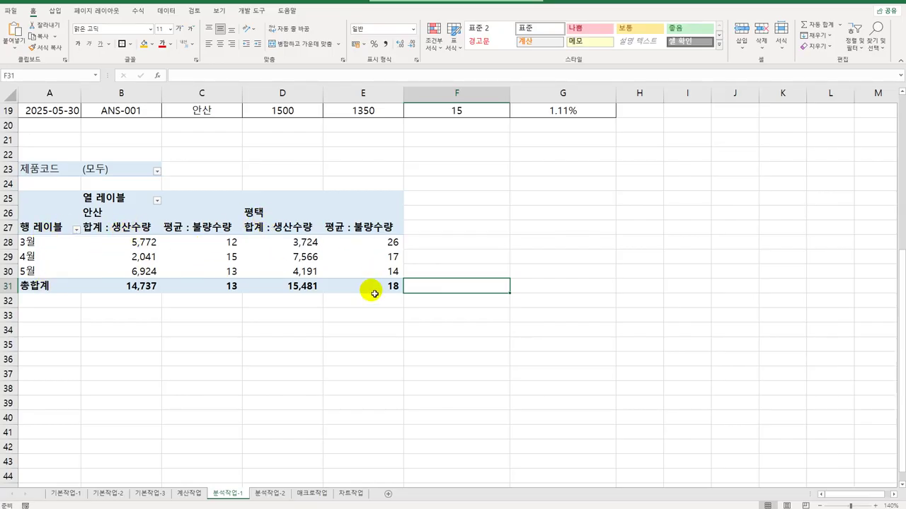
# Step: On the 분석작업-2 sheet, sort the 지점별 자동차 판매현황 table by 지점 in ascending order
pyautogui.click(269, 494)
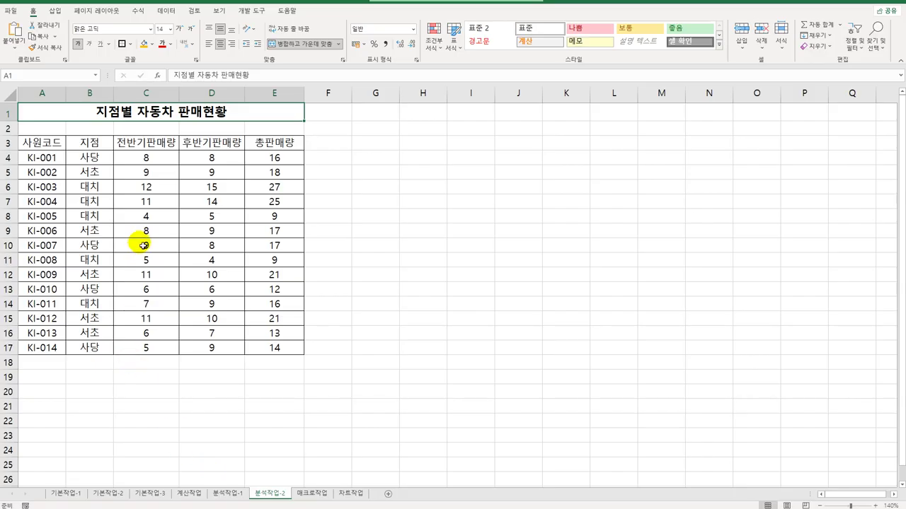
pyautogui.click(100, 147)
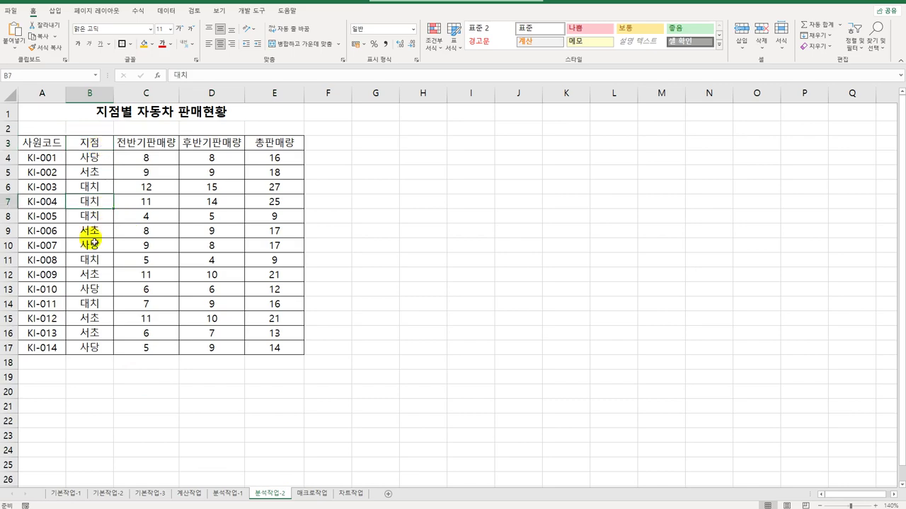
pyautogui.click(167, 11)
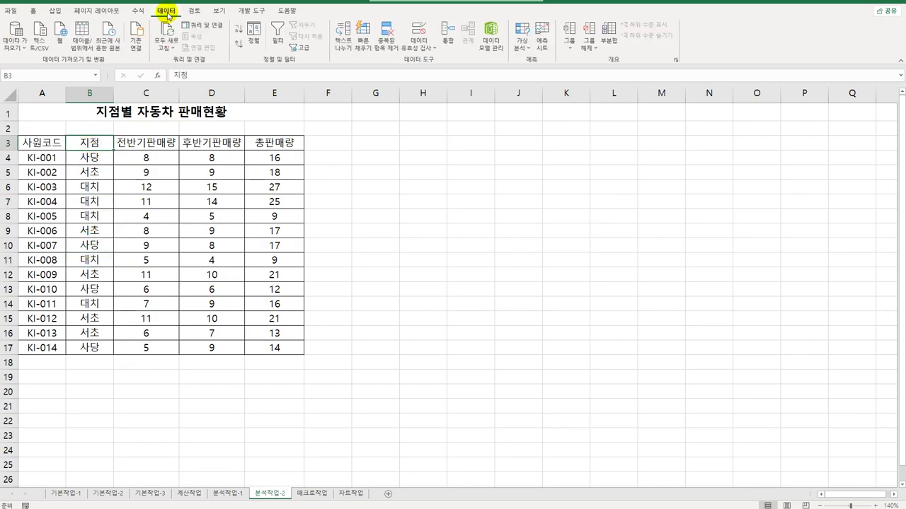
pyautogui.click(239, 31)
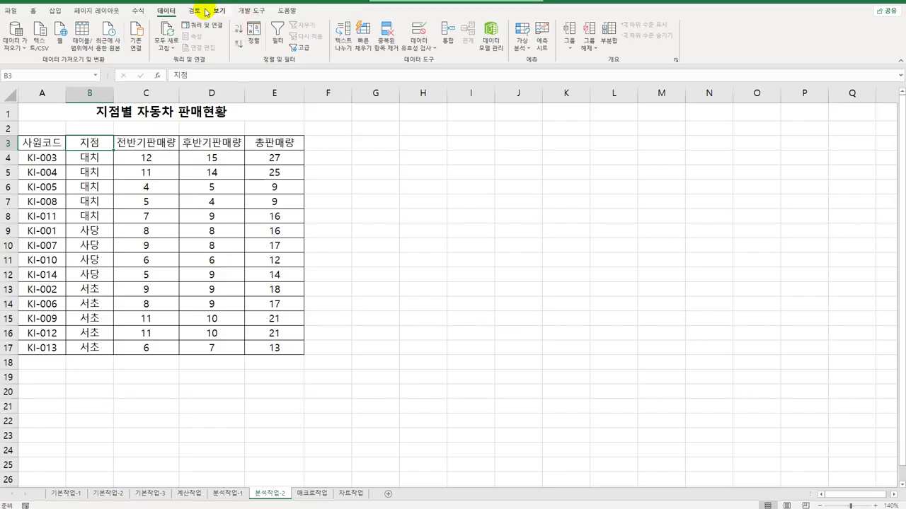
# Step: Add a subtotal to the car sales table grouped by 지점, using the 최대 function on 총판매량
pyautogui.click(608, 36)
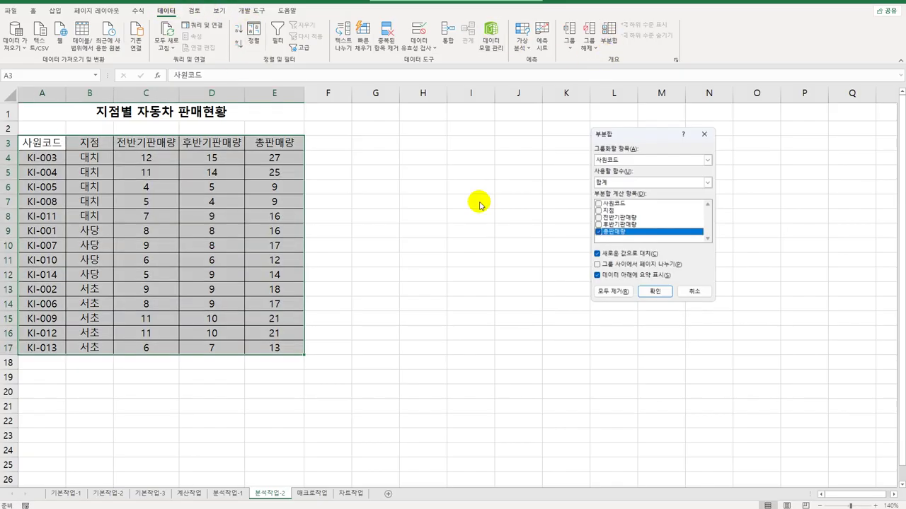
pyautogui.moveTo(650, 130); pyautogui.dragTo(455, 132)
pyautogui.click(453, 160)
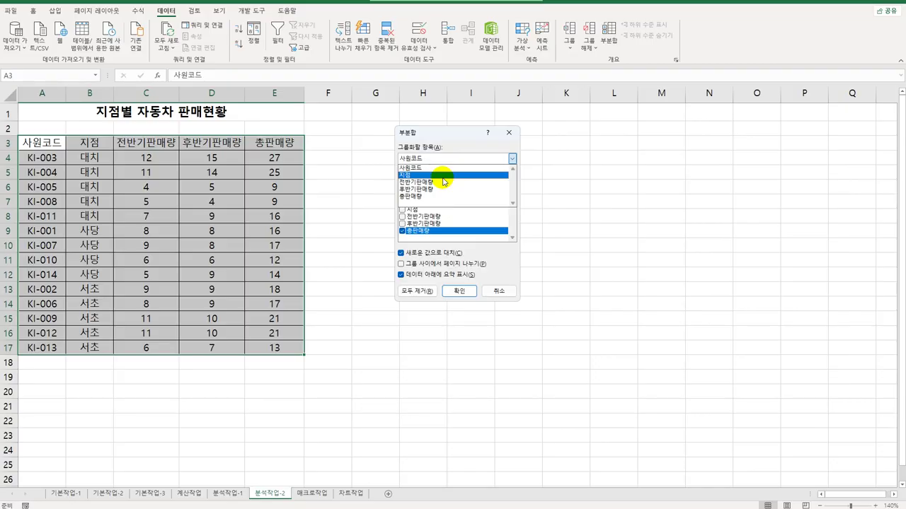
pyautogui.click(443, 177)
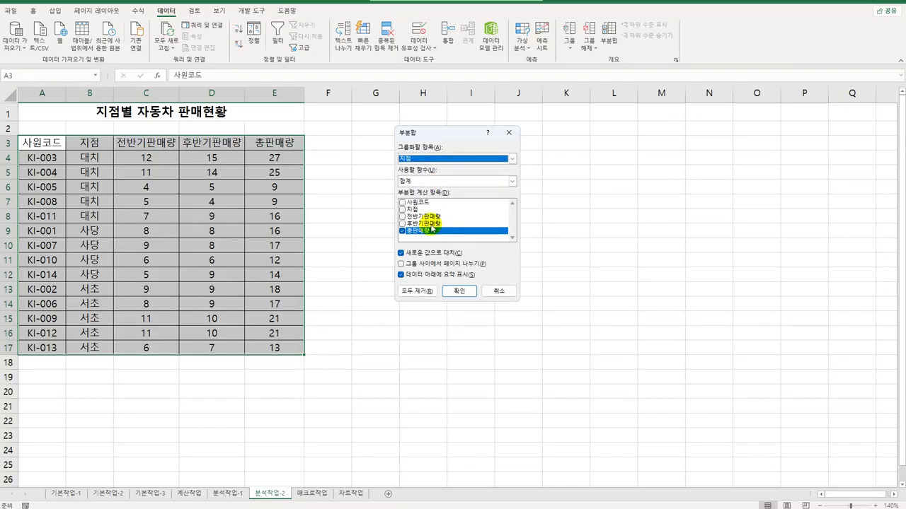
pyautogui.click(452, 182)
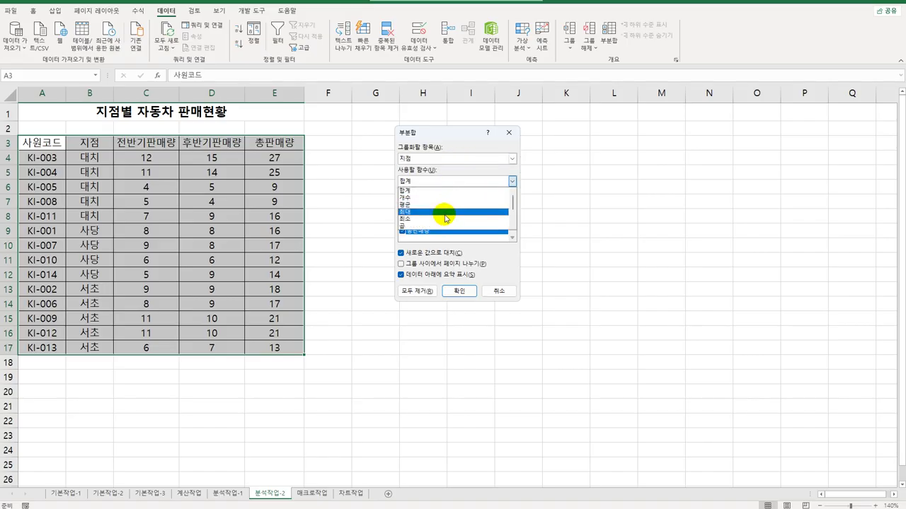
pyautogui.click(448, 212)
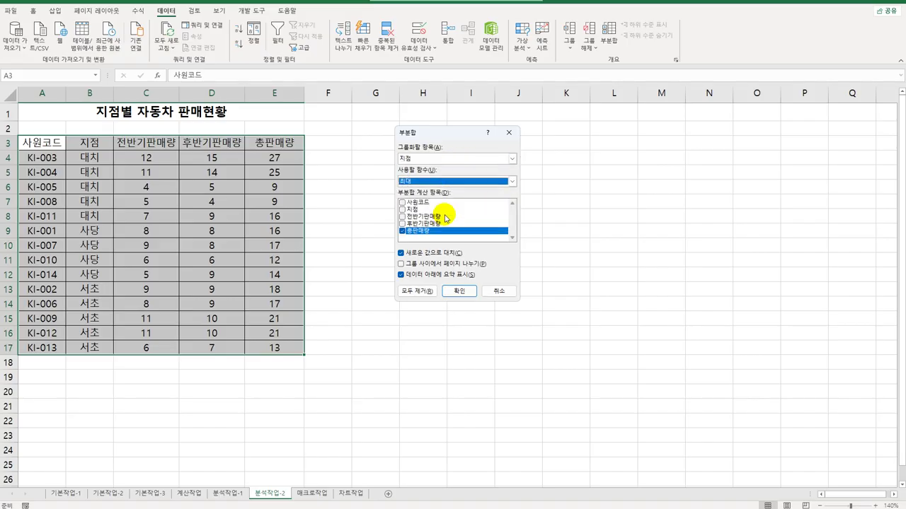
pyautogui.click(461, 292)
pyautogui.click(460, 291)
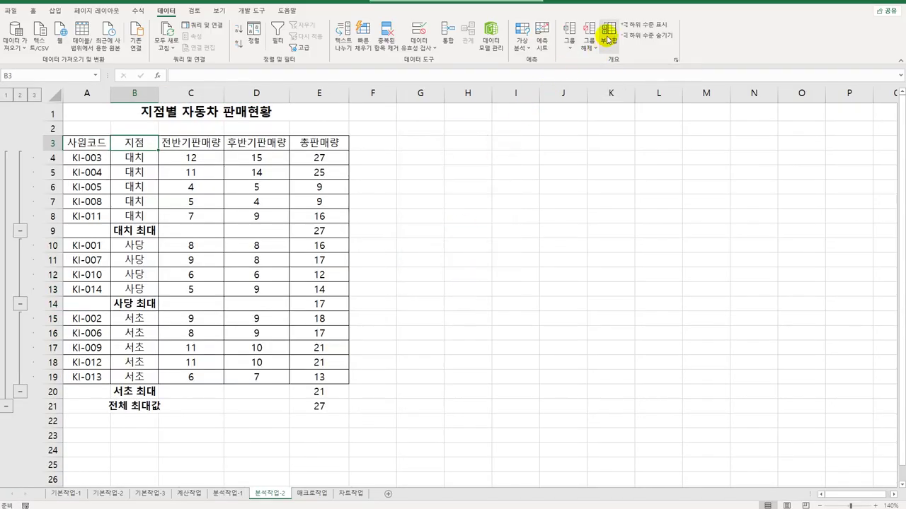
# Step: Add a second 지점 subtotal using 평균 on 전반기판매량 and 후반기판매량, with 새로운 값으로 대치 turned off
pyautogui.click(607, 39)
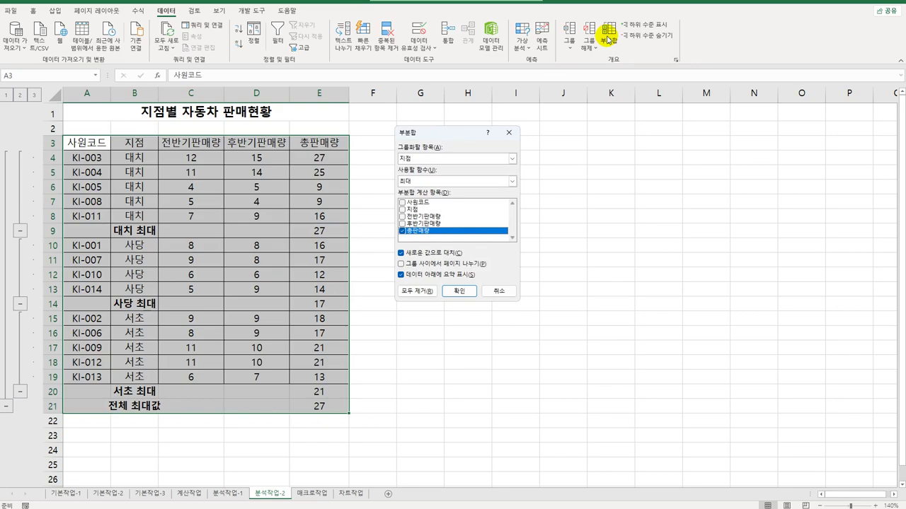
pyautogui.click(443, 181)
pyautogui.click(439, 207)
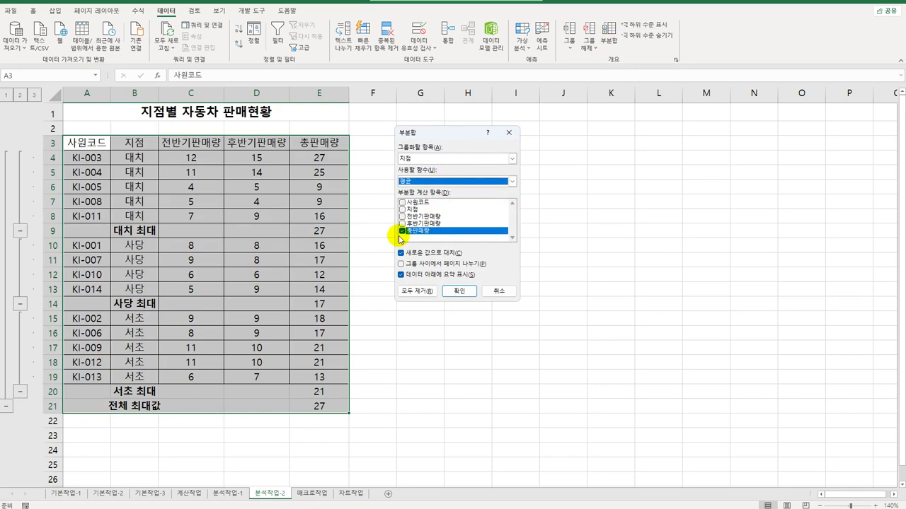
pyautogui.click(401, 232)
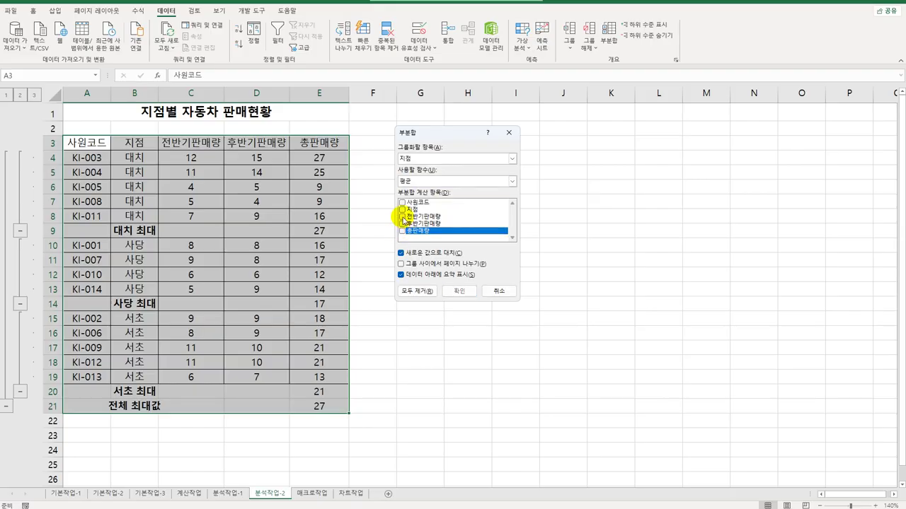
pyautogui.click(402, 216)
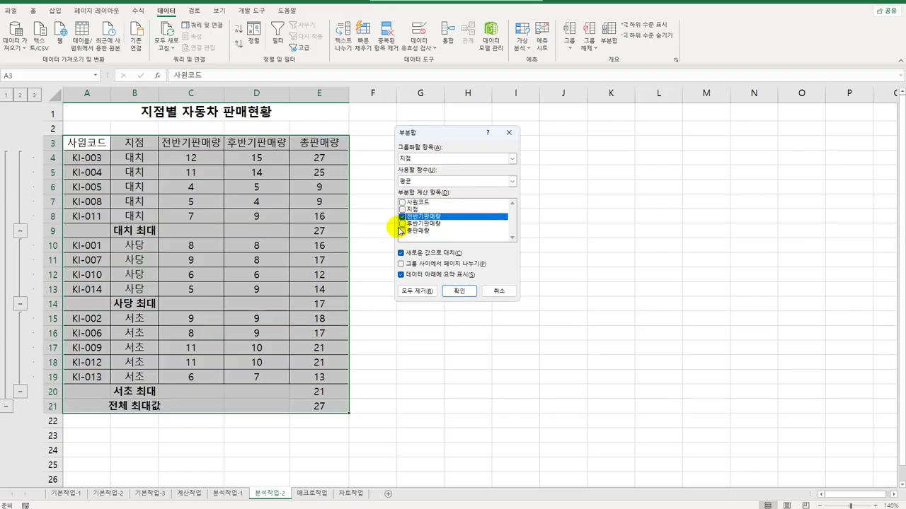
pyautogui.click(402, 224)
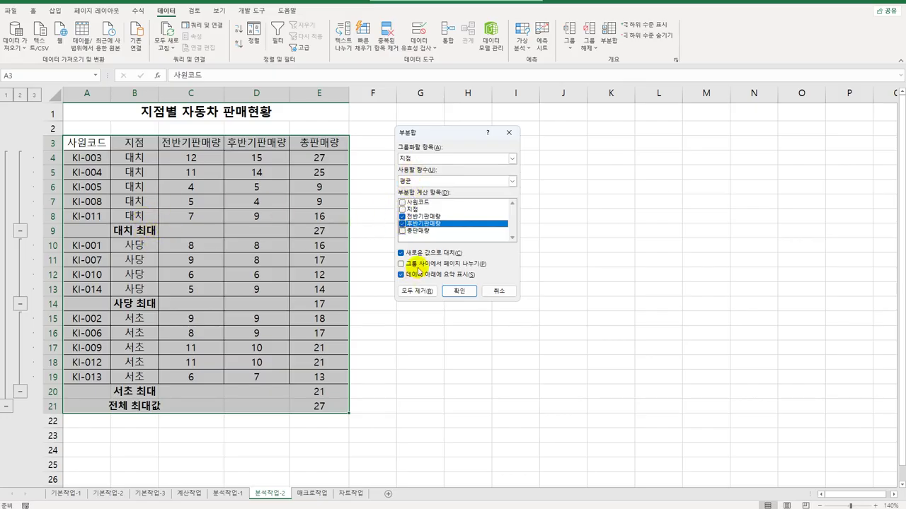
pyautogui.click(423, 255)
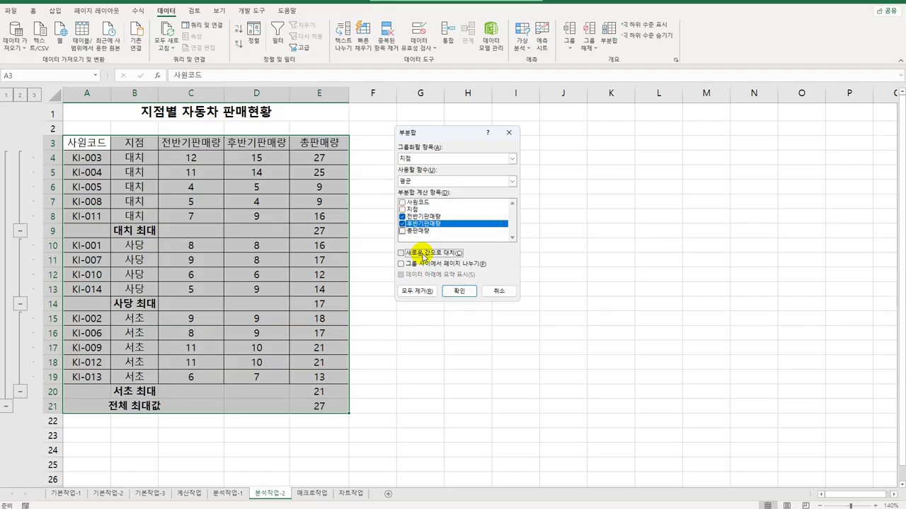
pyautogui.click(458, 291)
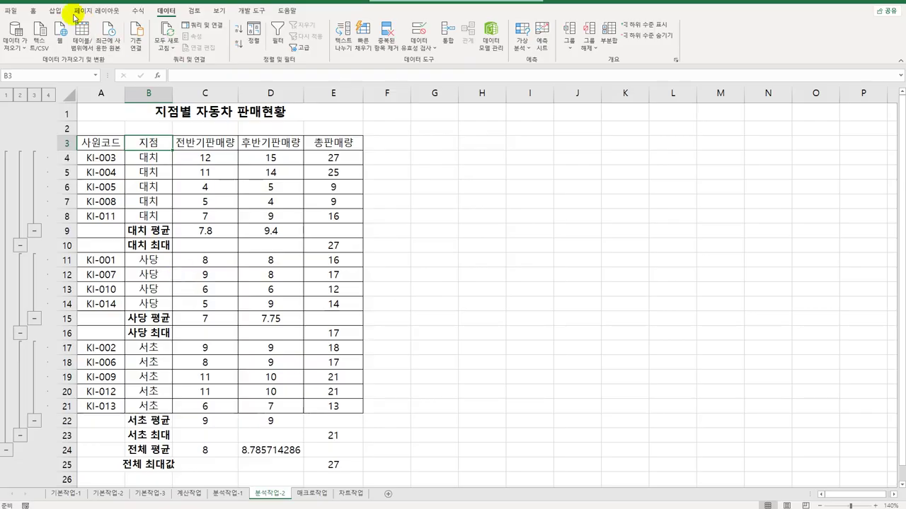
# Step: Format the range A3:E25 as a table with headers, using the blue banded style from the first row of the 밝게 group
pyautogui.click(37, 11)
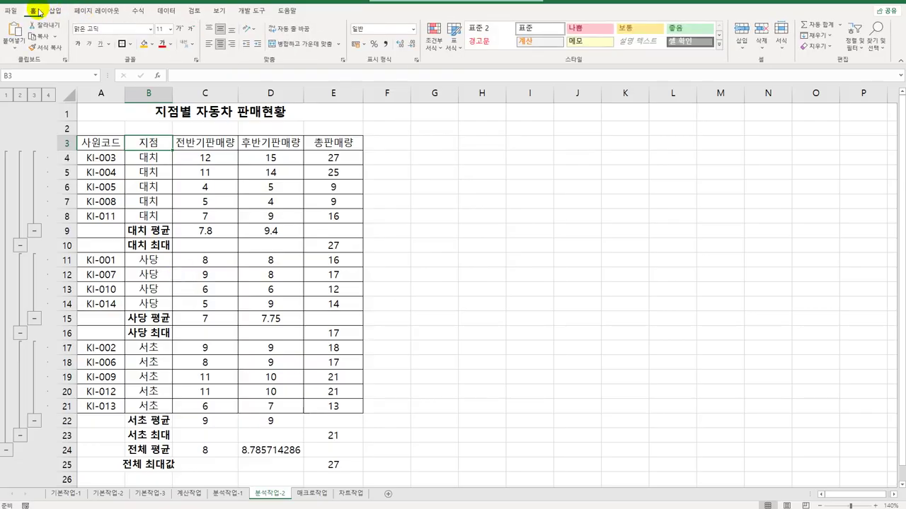
pyautogui.click(451, 48)
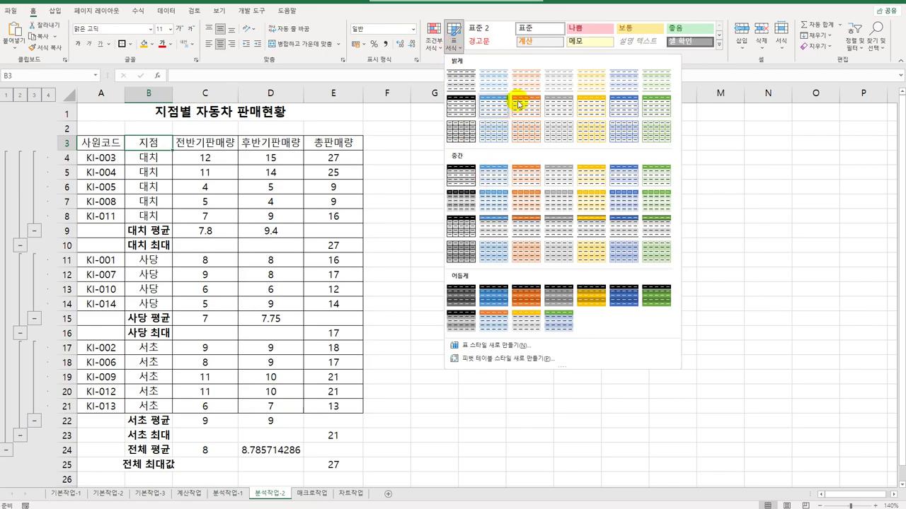
pyautogui.click(627, 86)
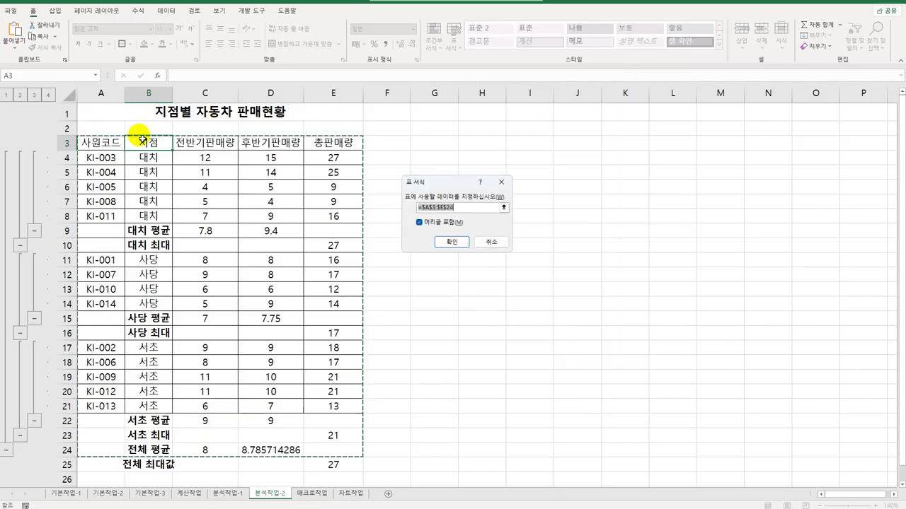
pyautogui.moveTo(110, 143); pyautogui.dragTo(323, 469)
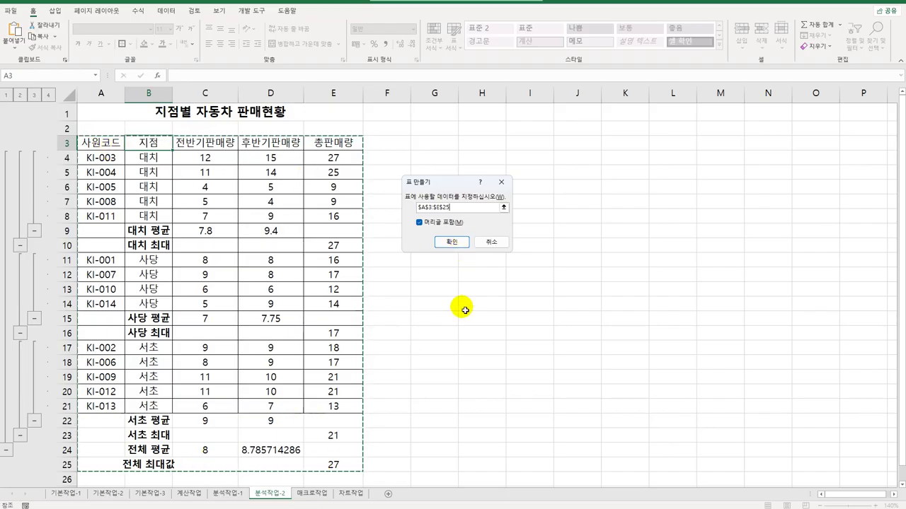
pyautogui.click(453, 242)
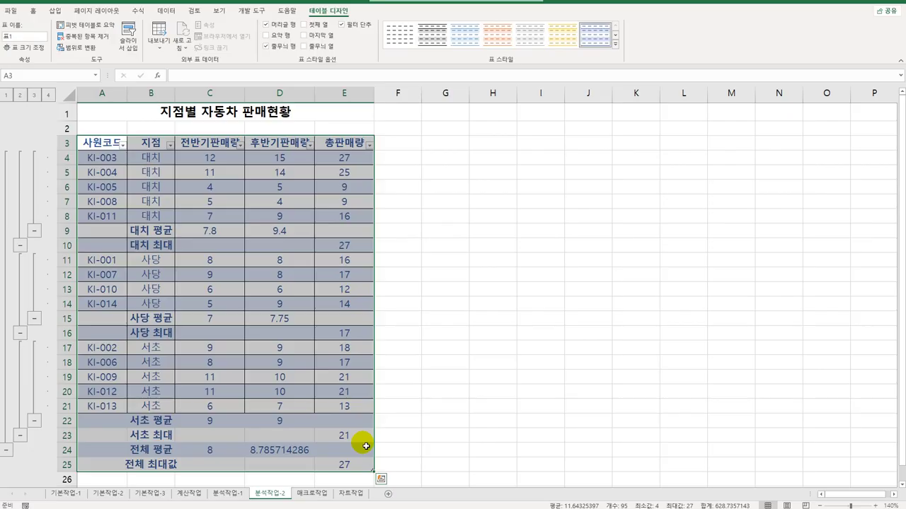
pyautogui.click(367, 337)
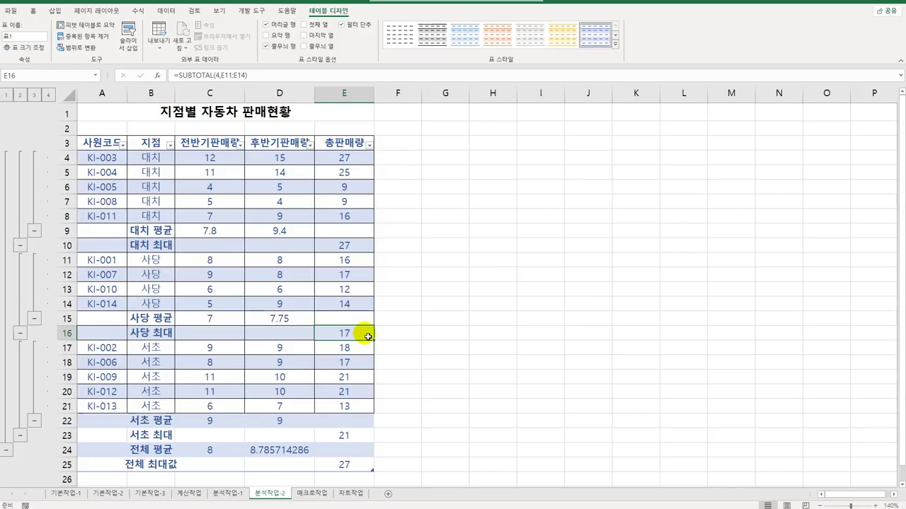
# Step: On the 매크로작업 sheet, draw a form control button covering cells B15:C16
pyautogui.click(317, 495)
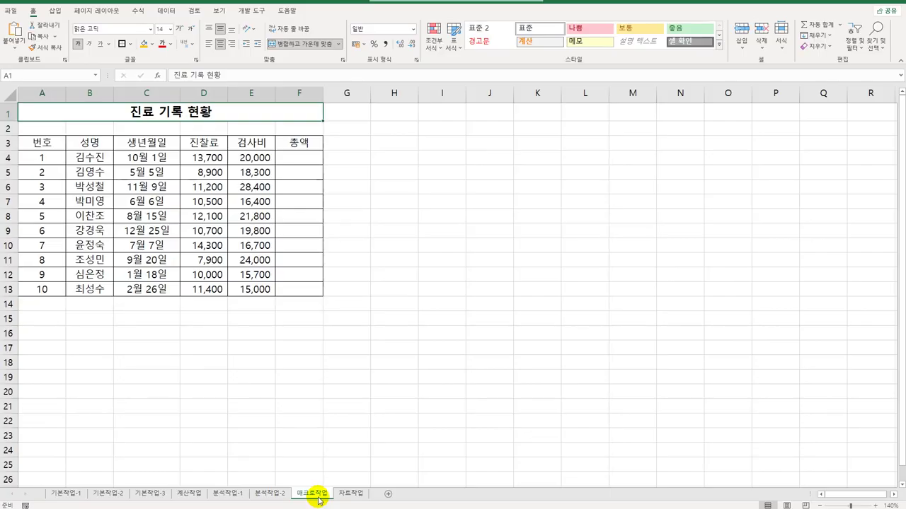
pyautogui.click(252, 11)
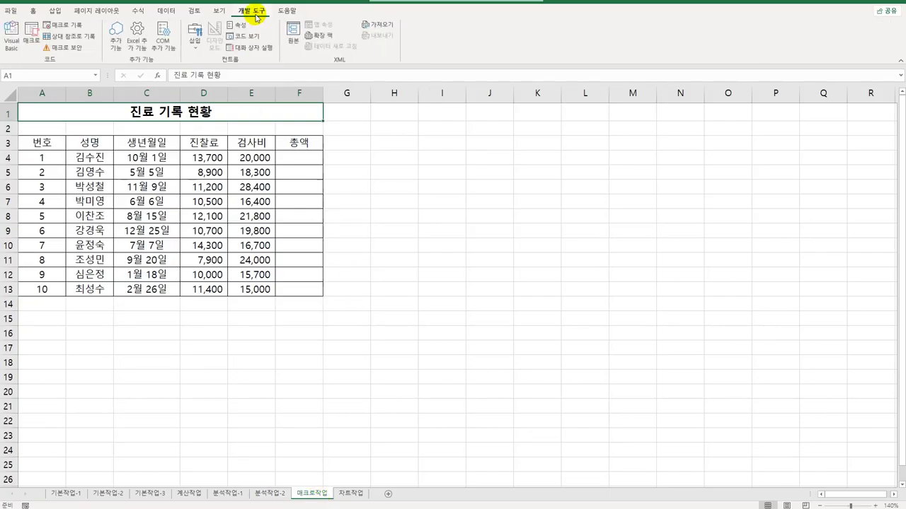
pyautogui.click(193, 37)
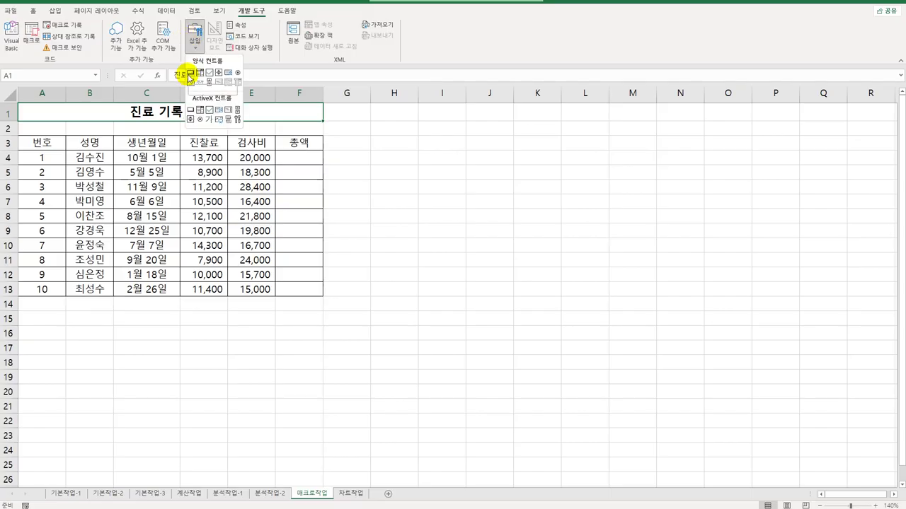
pyautogui.click(189, 73)
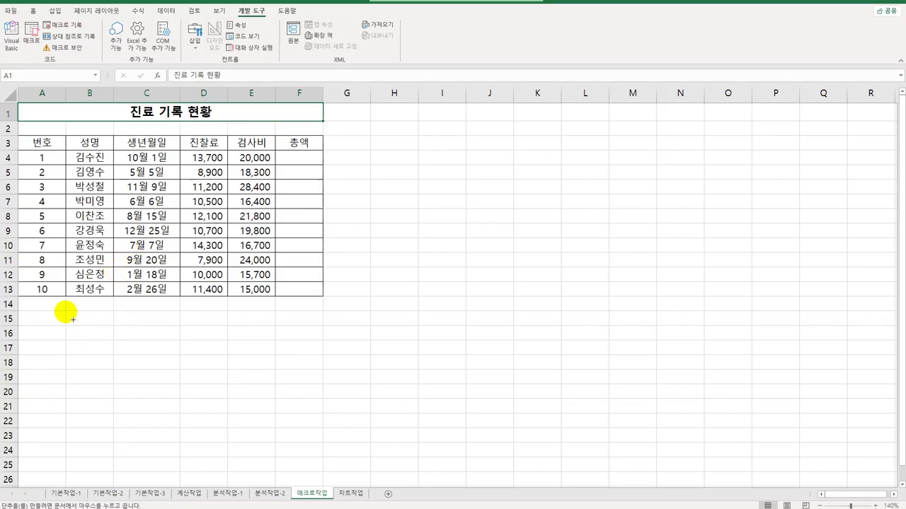
pyautogui.moveTo(66, 309); pyautogui.dragTo(219, 344)
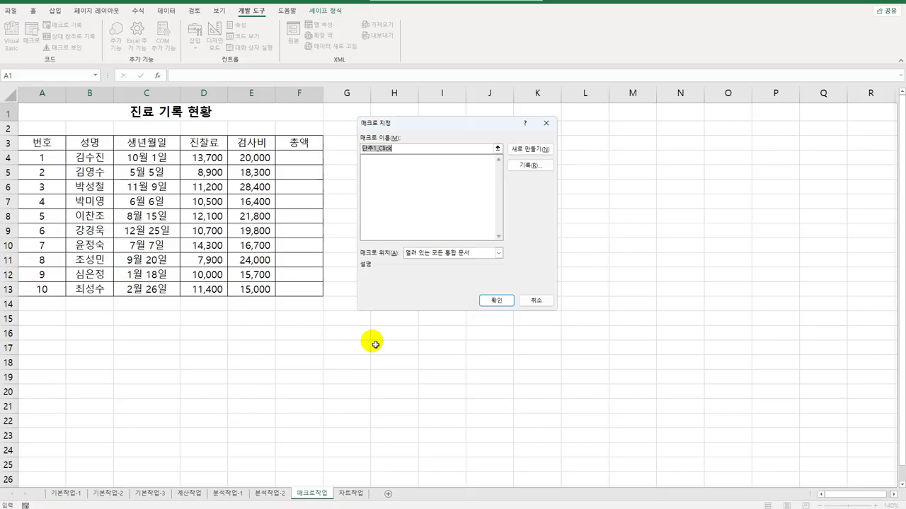
# Step: Name the button's macro 총액 and start recording it in the current workbook
pyautogui.write('총액')
pyautogui.click(532, 166)
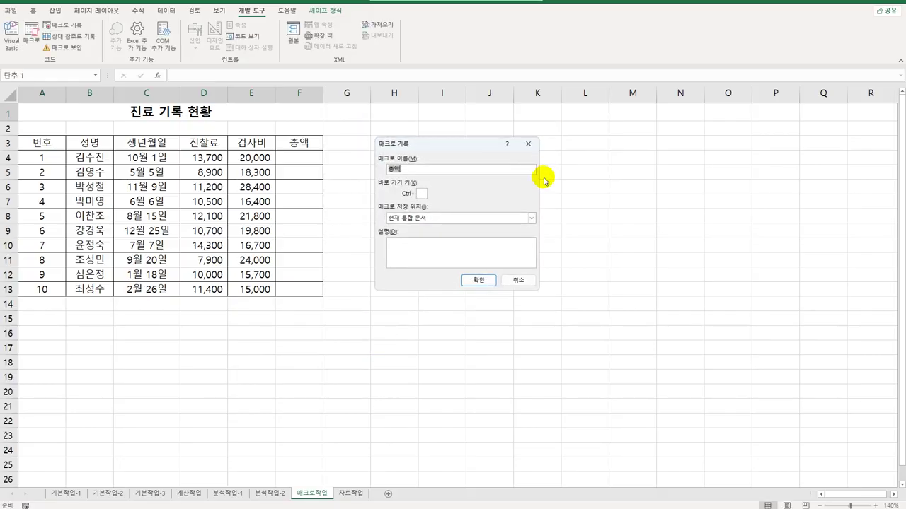
pyautogui.click(476, 280)
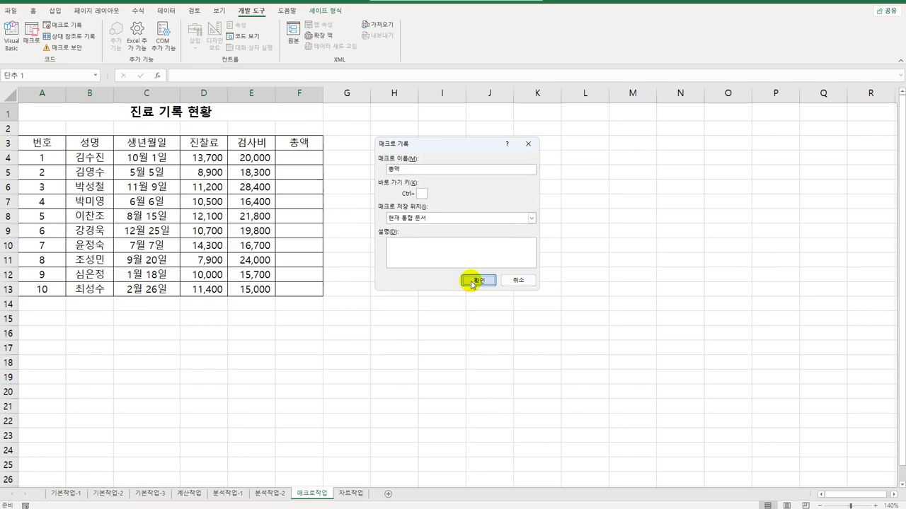
# Step: Enter the formula =D4+E4 in cell F4 to add 진찰료 and 검사비
pyautogui.click(311, 164)
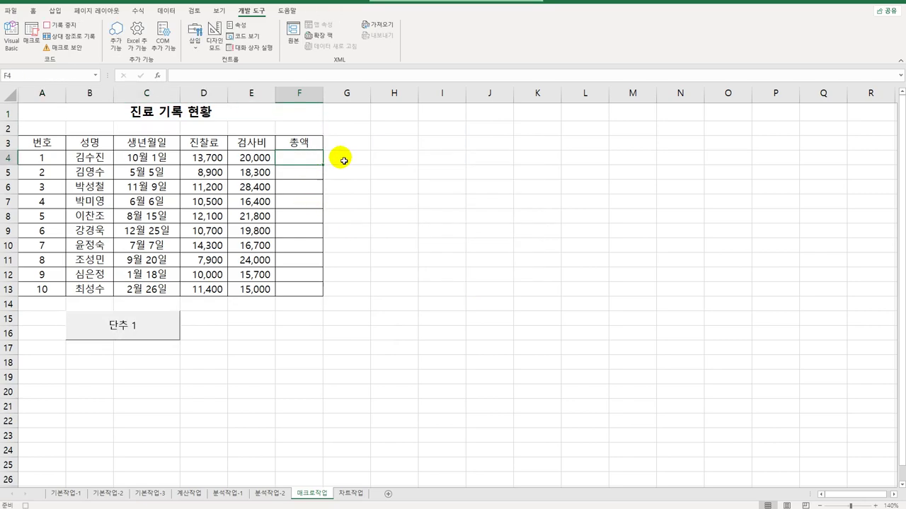
pyautogui.write('=')
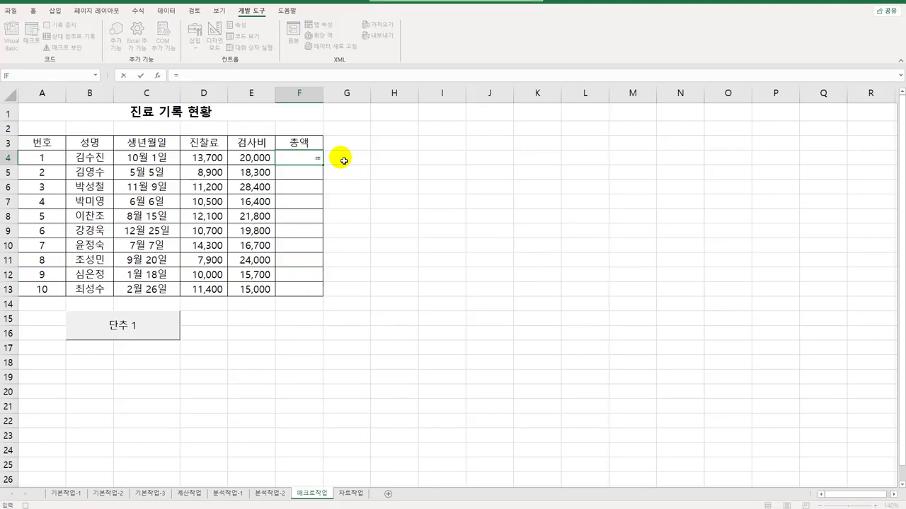
pyautogui.press('Left')
pyautogui.press('Left')
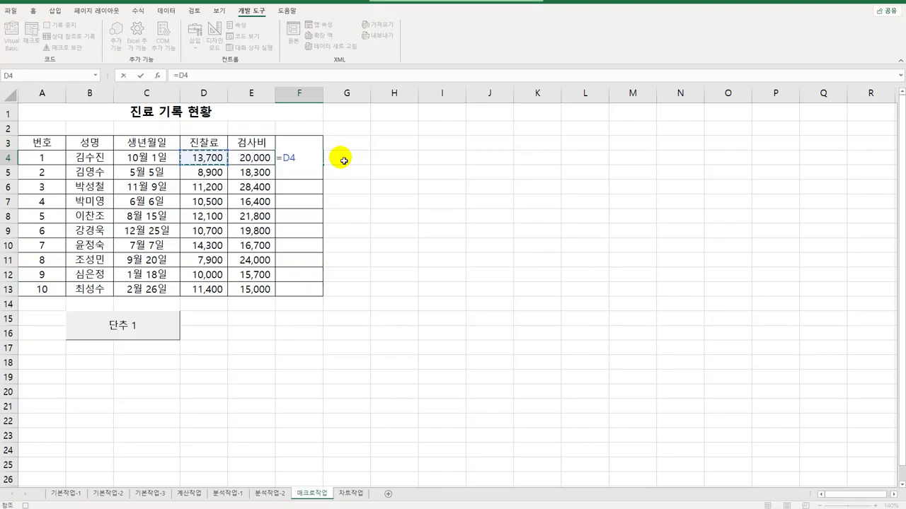
pyautogui.write('+')
pyautogui.press('Left')
pyautogui.press('Return')
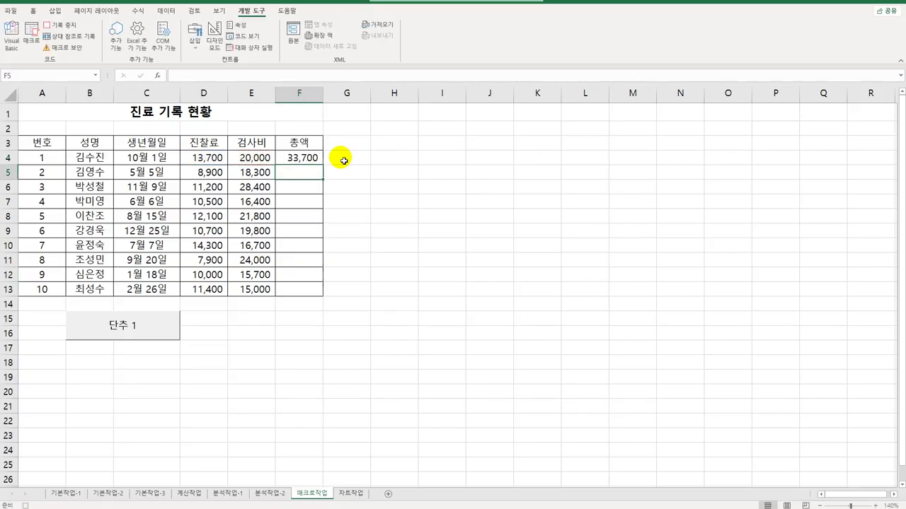
# Step: Fill the 총액 formula from F4 down to F13 and stop recording the macro
pyautogui.press('Up')
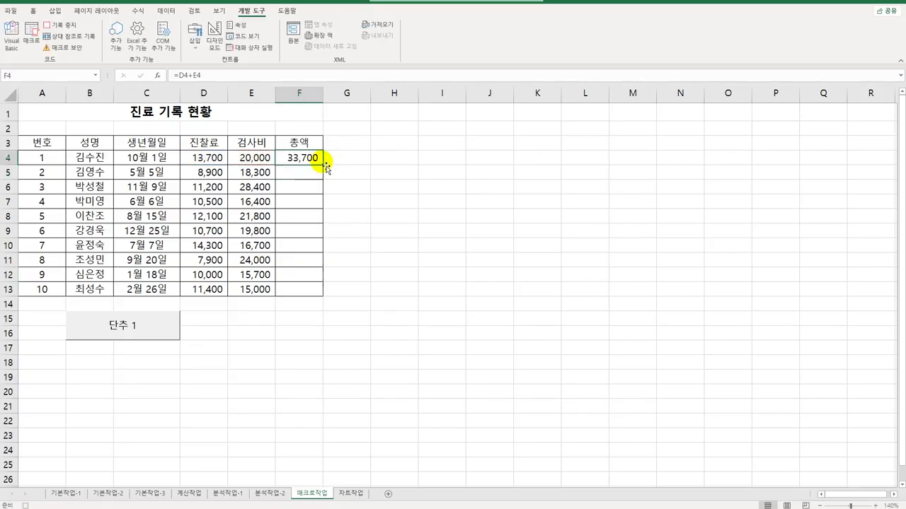
pyautogui.moveTo(323, 165); pyautogui.dragTo(309, 294)
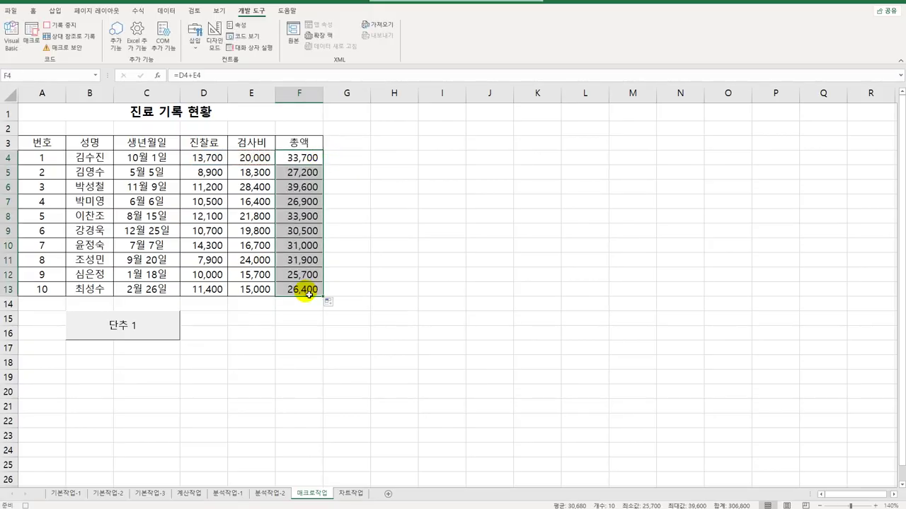
pyautogui.click(309, 293)
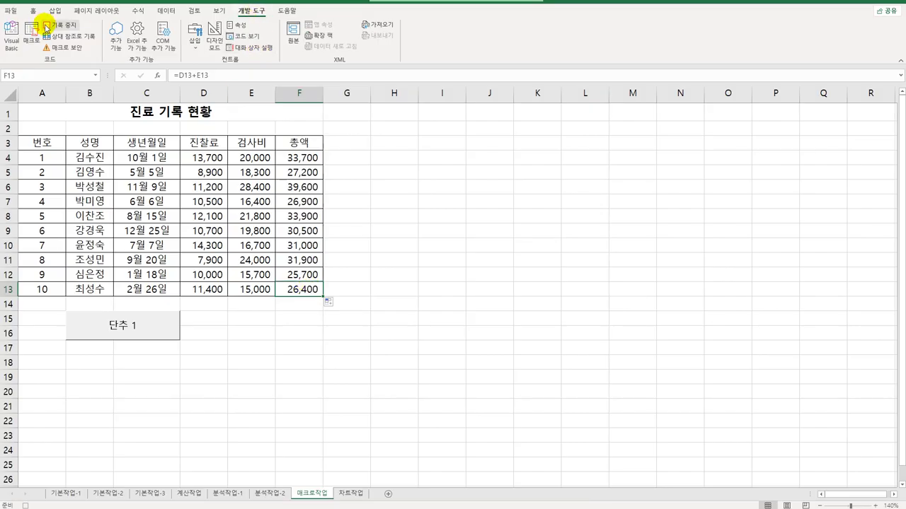
pyautogui.click(55, 26)
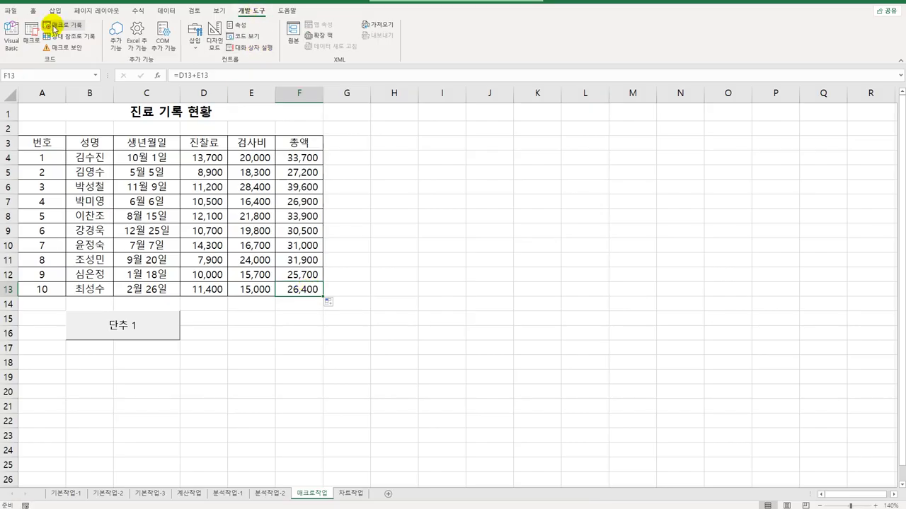
# Step: Change the form control button's label to 총액
pyautogui.rightClick(121, 328)
pyautogui.click(172, 379)
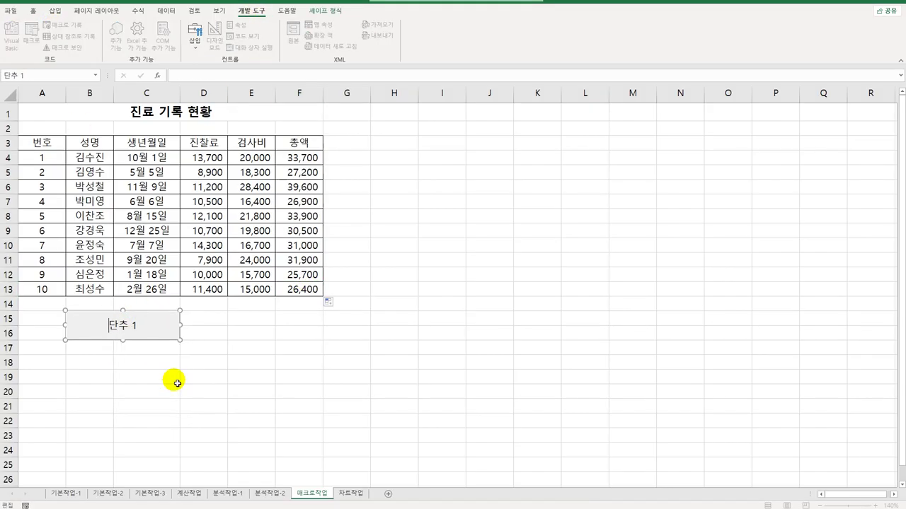
pyautogui.hotkey('ctrl', 'a')
pyautogui.write('총액')
pyautogui.click(291, 404)
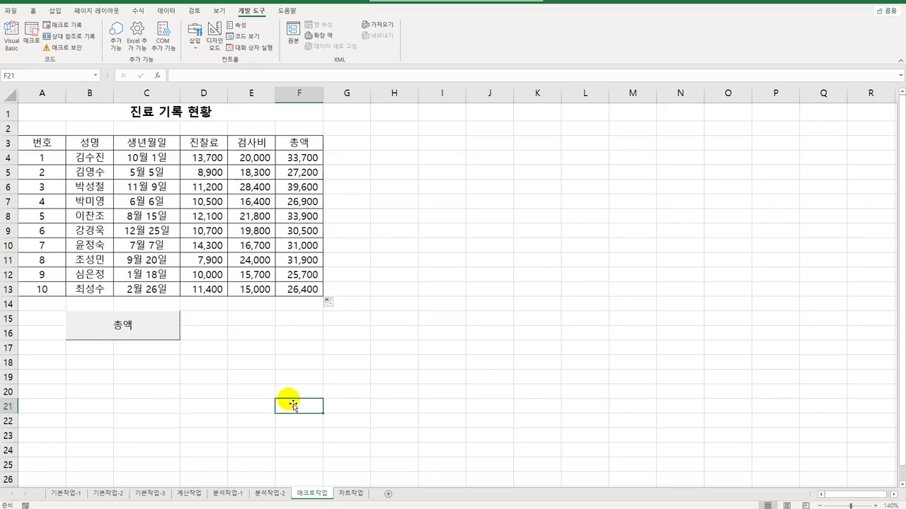
# Step: Draw a rectangular bevel shape over cells E15:F16 and enter 서식 as its text
pyautogui.click(54, 11)
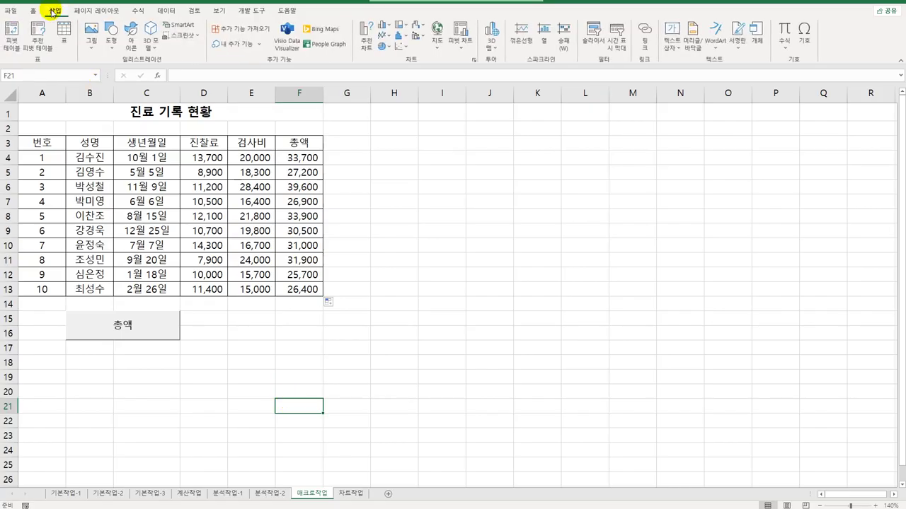
pyautogui.click(111, 32)
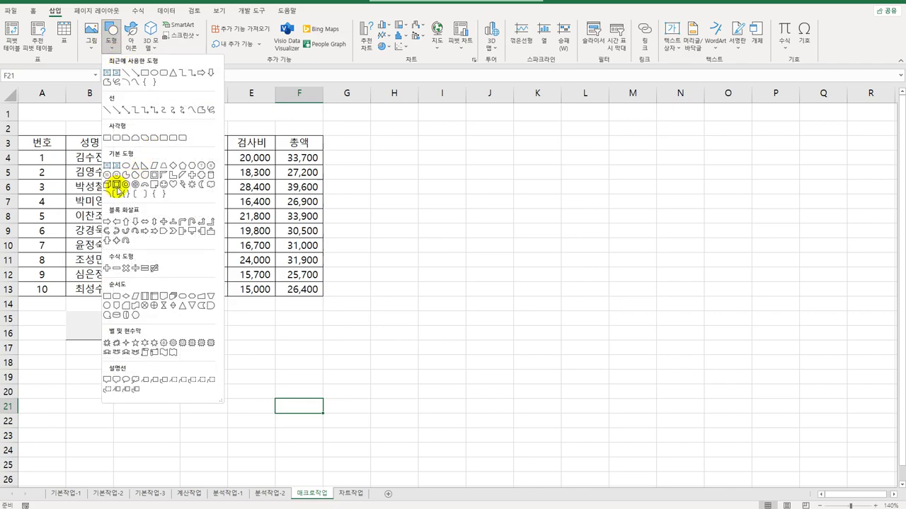
pyautogui.click(117, 187)
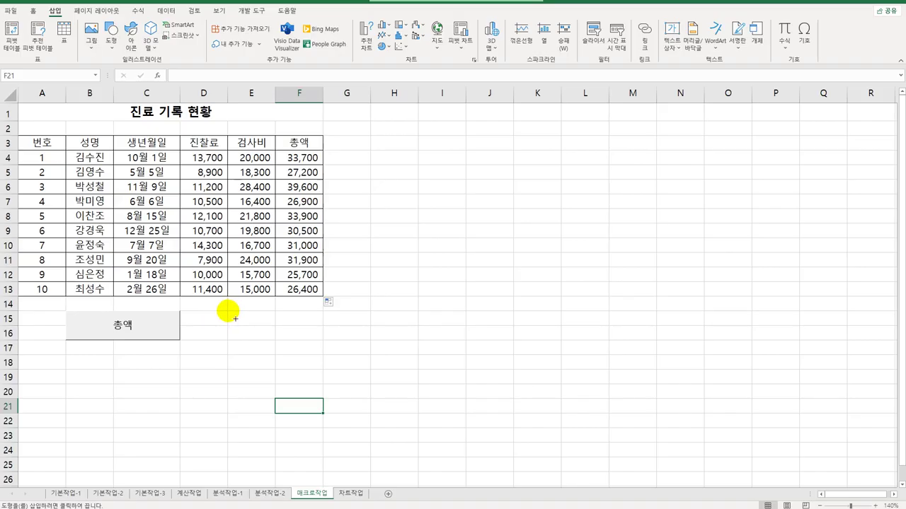
pyautogui.moveTo(227, 311); pyautogui.dragTo(322, 339)
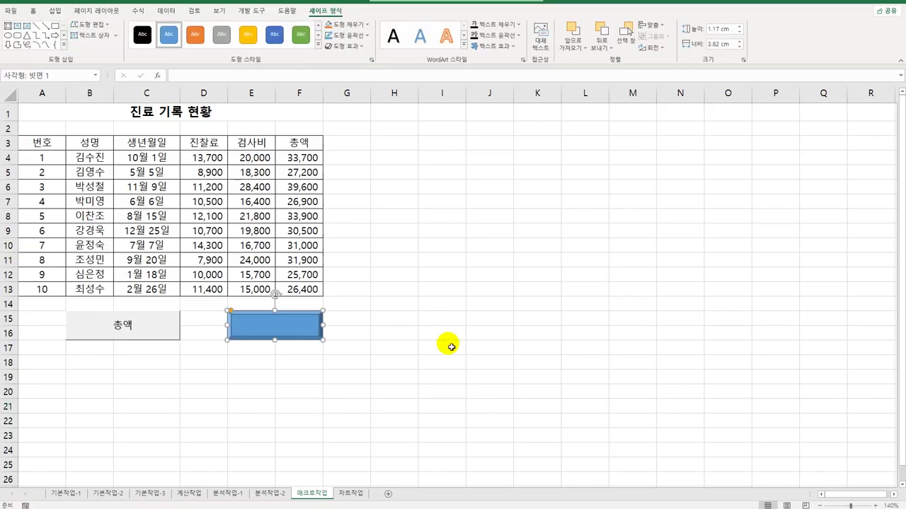
pyautogui.write('서식')
pyautogui.click(317, 331)
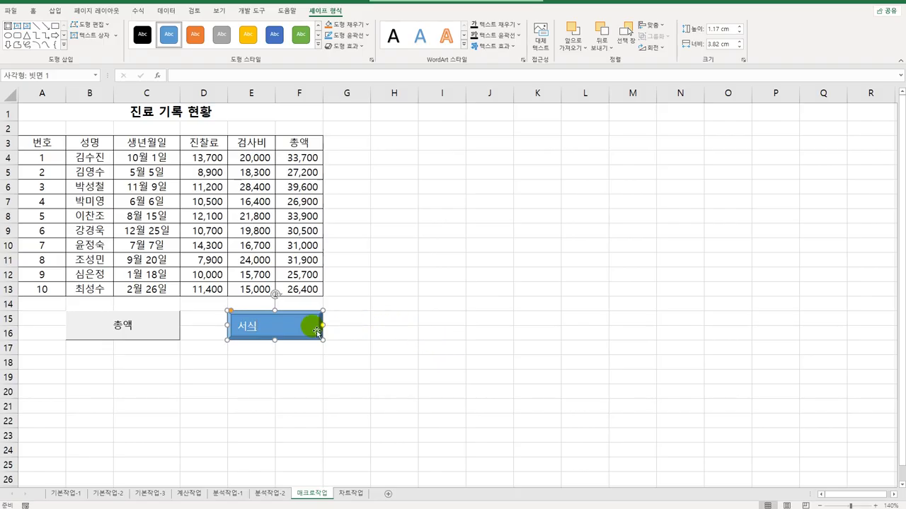
pyautogui.rightClick(316, 331)
pyautogui.press('Escape')
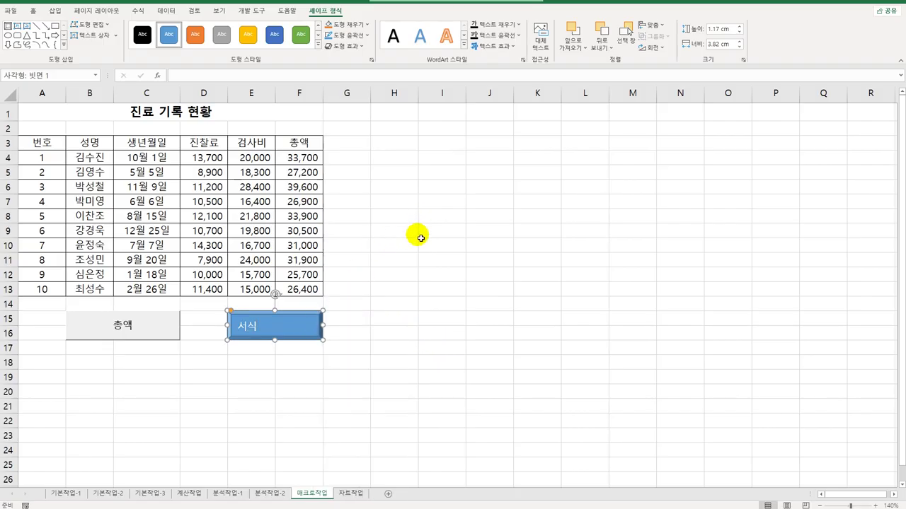
# Step: Assign a new macro named 서식 to the bevel shape and start recording it in the current workbook
pyautogui.scroll(-3, 289, 209)
pyautogui.rightClick(288, 209)
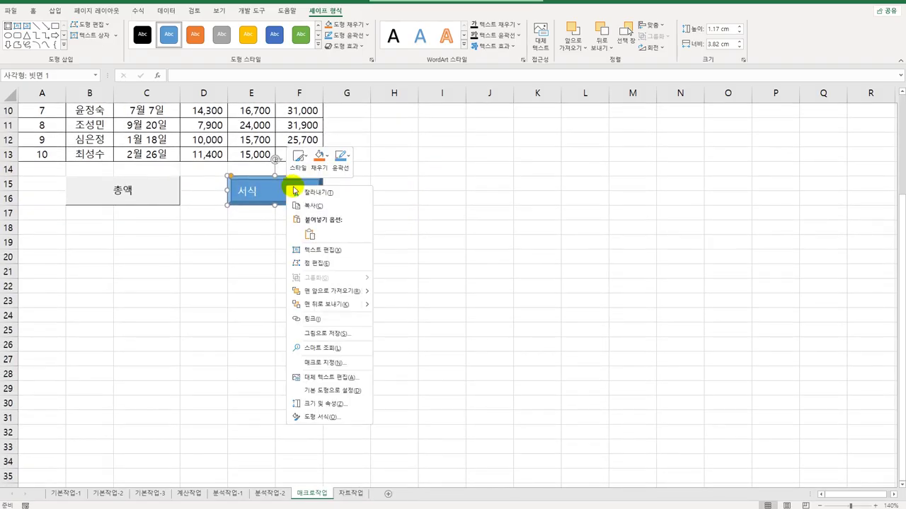
pyautogui.click(338, 361)
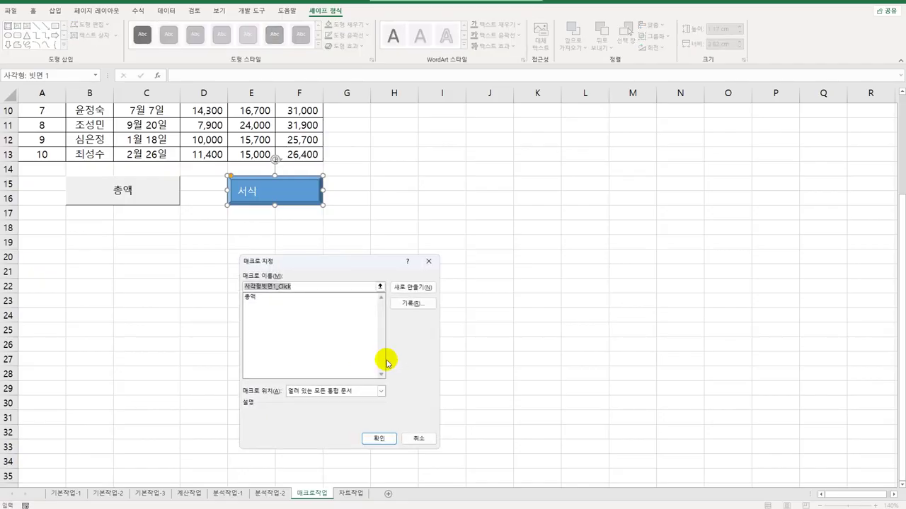
pyautogui.write('서식')
pyautogui.click(416, 304)
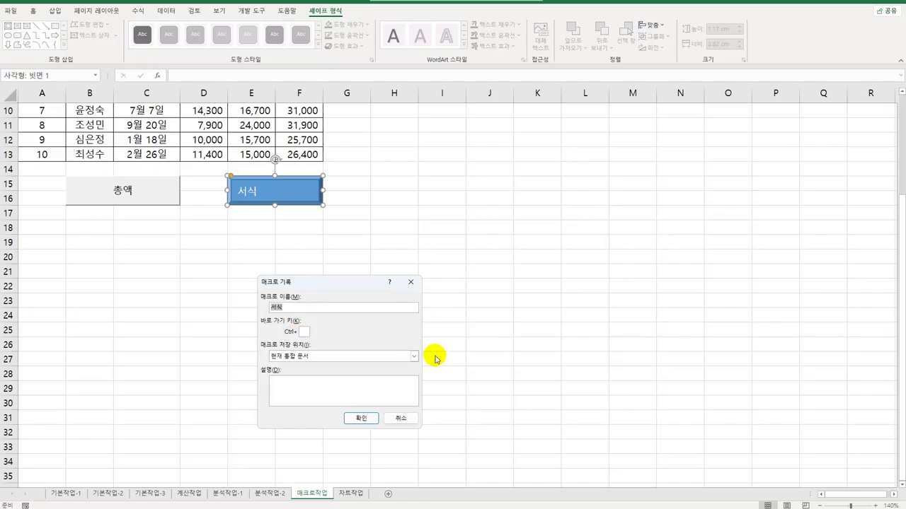
pyautogui.click(357, 419)
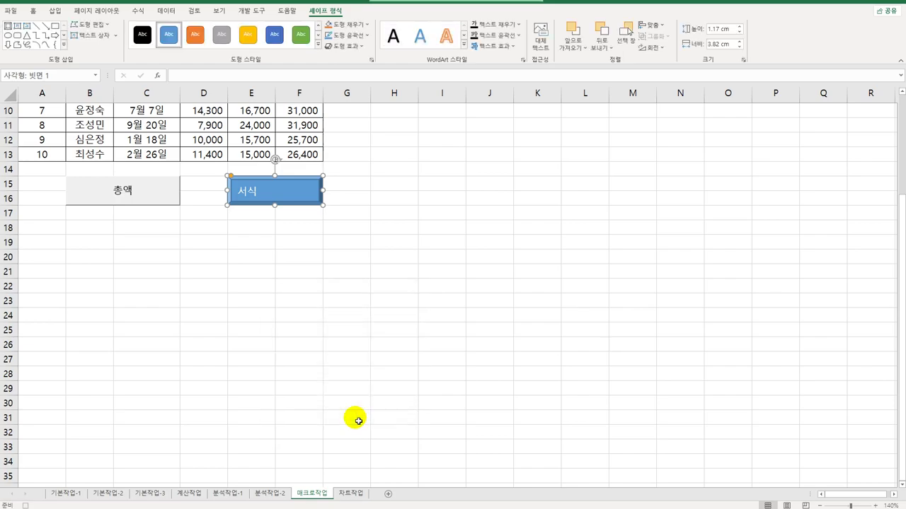
# Step: Apply the short date format (간단한 날짜) to the 생년월일 cells C4:C13 and stop recording the macro
pyautogui.scroll(3, 355, 386)
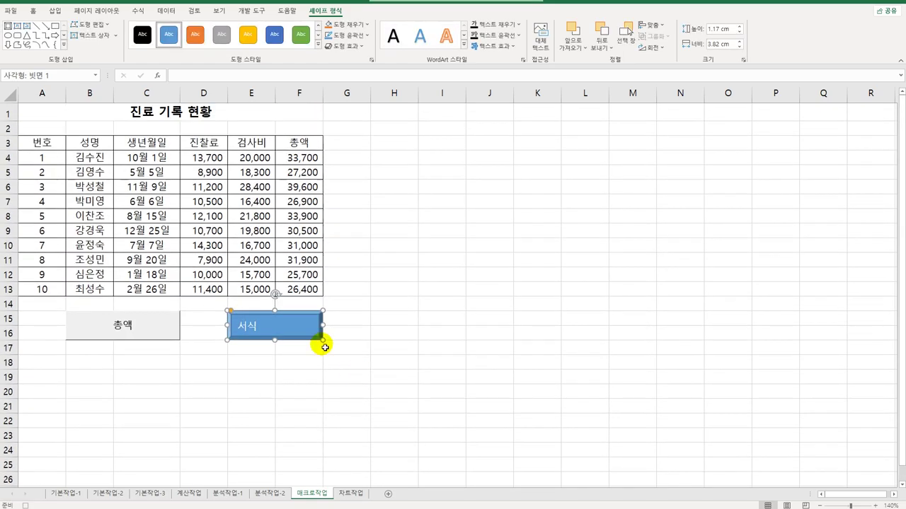
pyautogui.moveTo(143, 163); pyautogui.dragTo(144, 289)
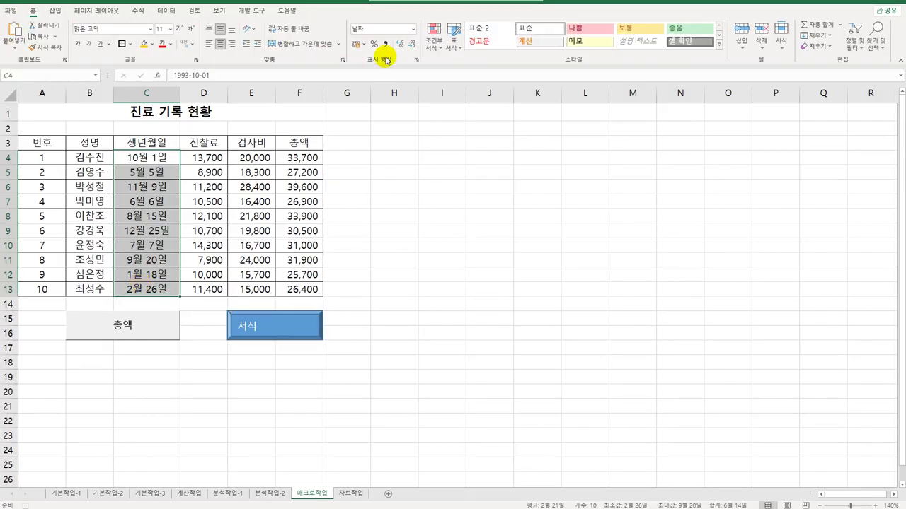
pyautogui.click(415, 30)
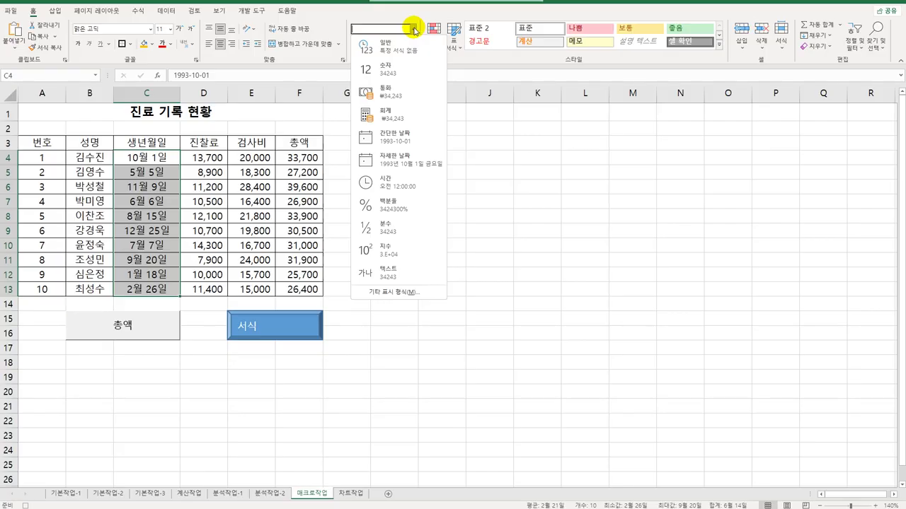
pyautogui.click(398, 141)
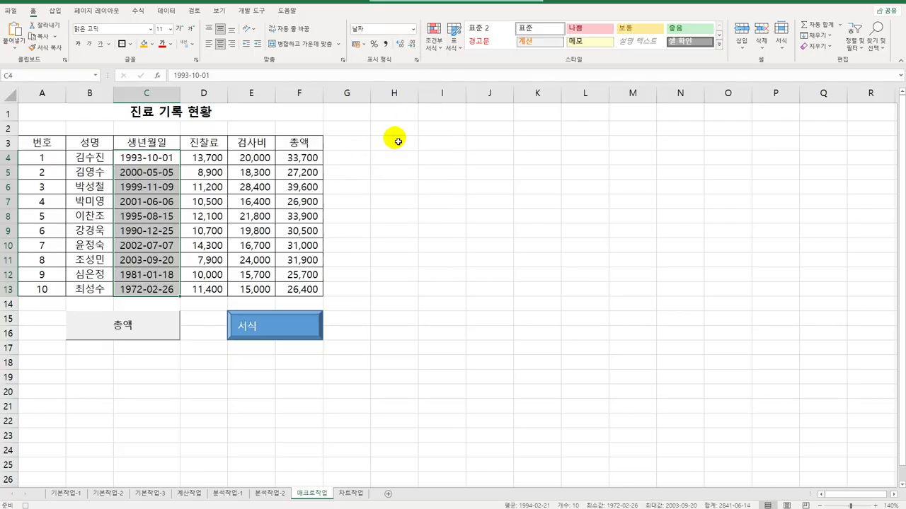
pyautogui.click(157, 289)
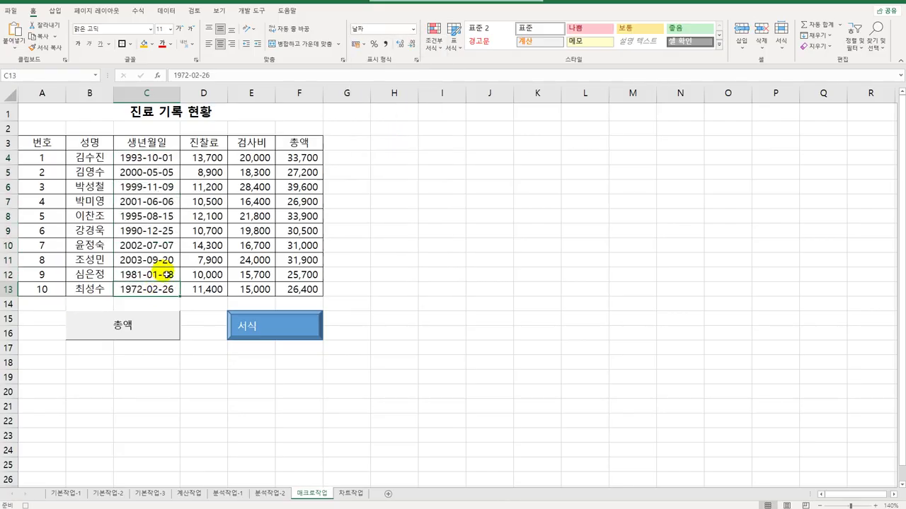
pyautogui.click(244, 11)
pyautogui.click(64, 27)
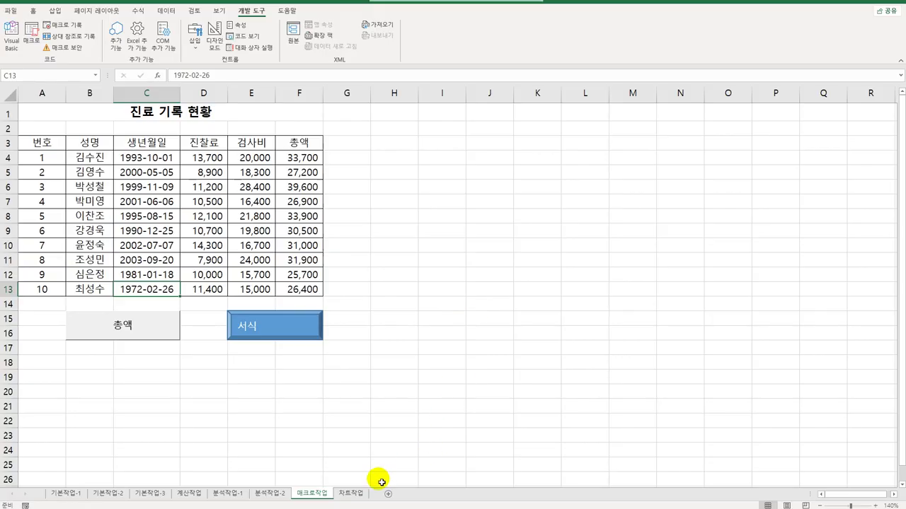
# Step: On the 차트작업 sheet, add a title to the chart reading 진로체험학교 분야별 신청인원
pyautogui.click(357, 493)
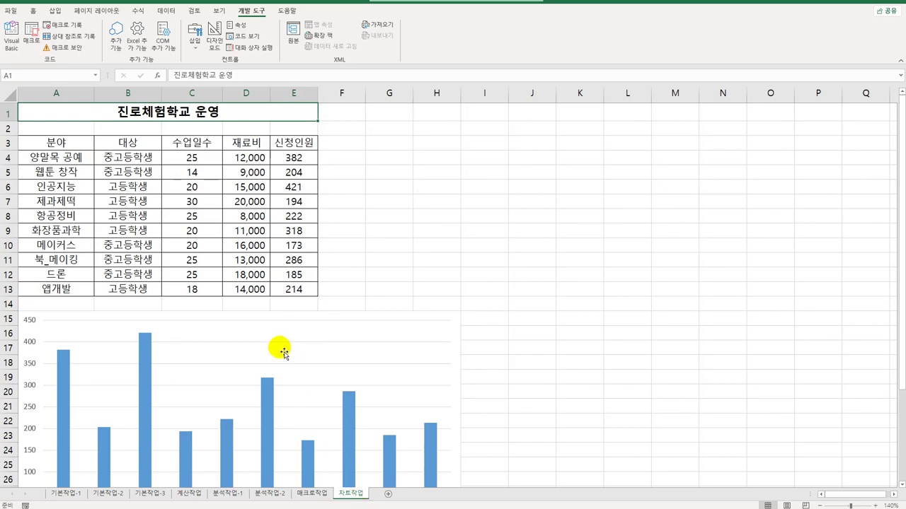
pyautogui.click(453, 341)
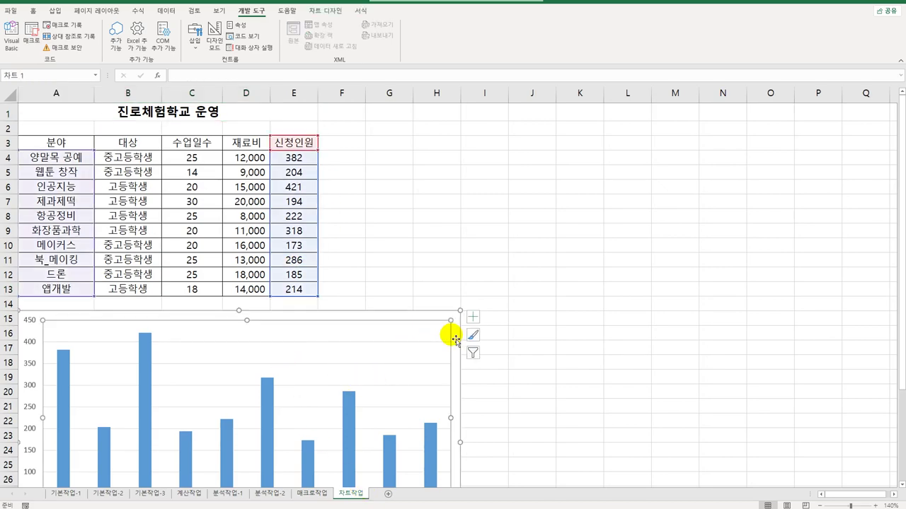
pyautogui.scroll(-3, 460, 328)
pyautogui.click(473, 184)
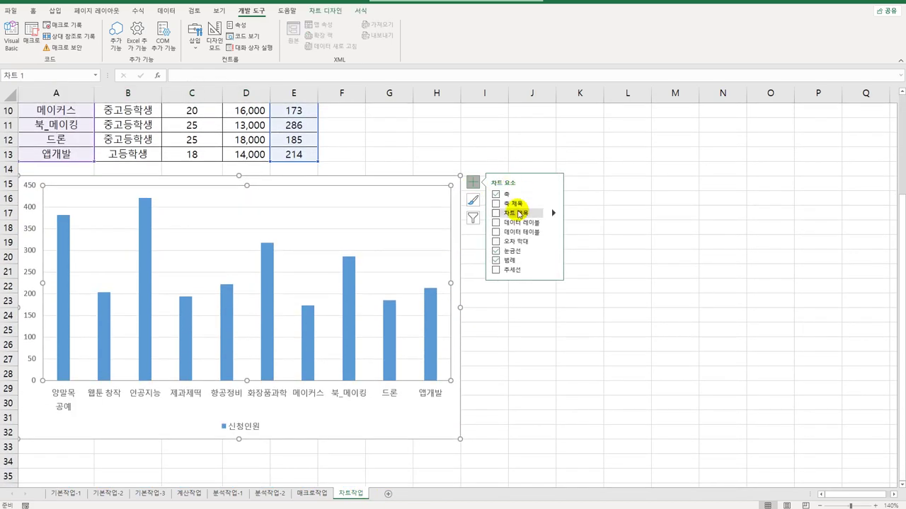
pyautogui.click(510, 212)
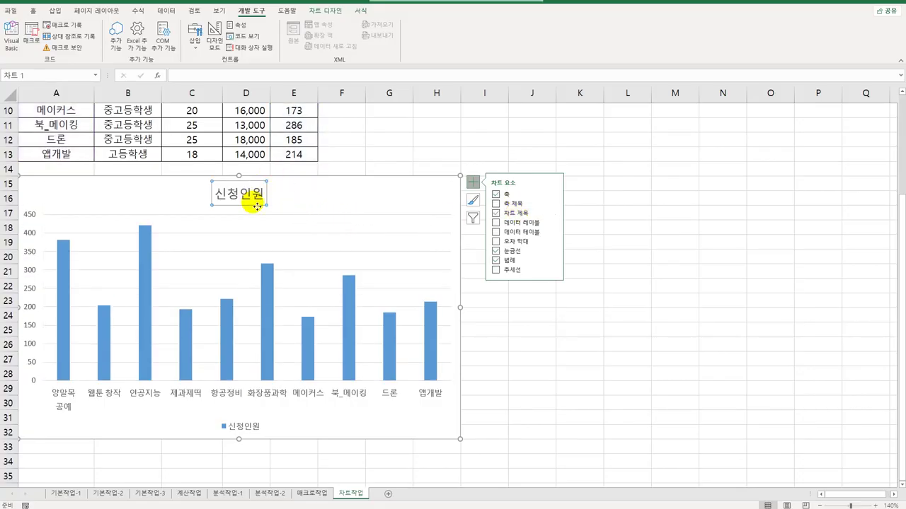
pyautogui.click(236, 196)
pyautogui.doubleClick(236, 197)
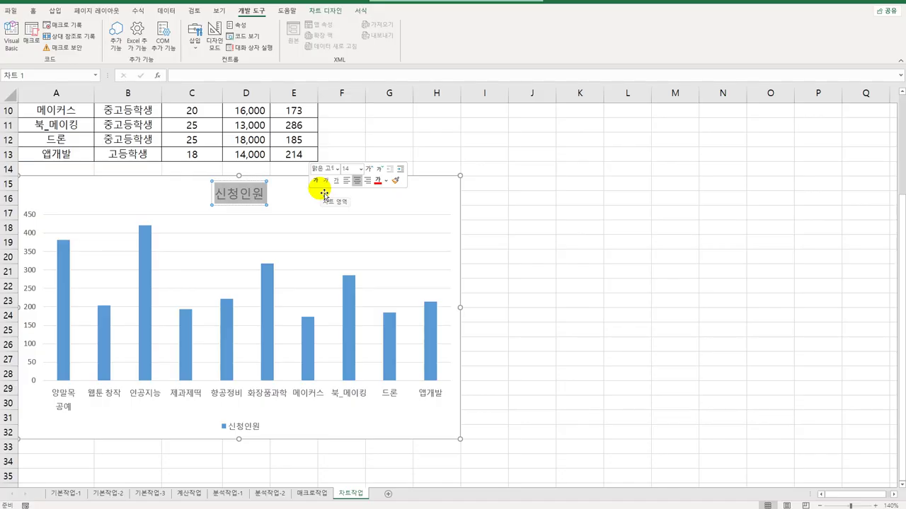
pyautogui.write('진로체험하')
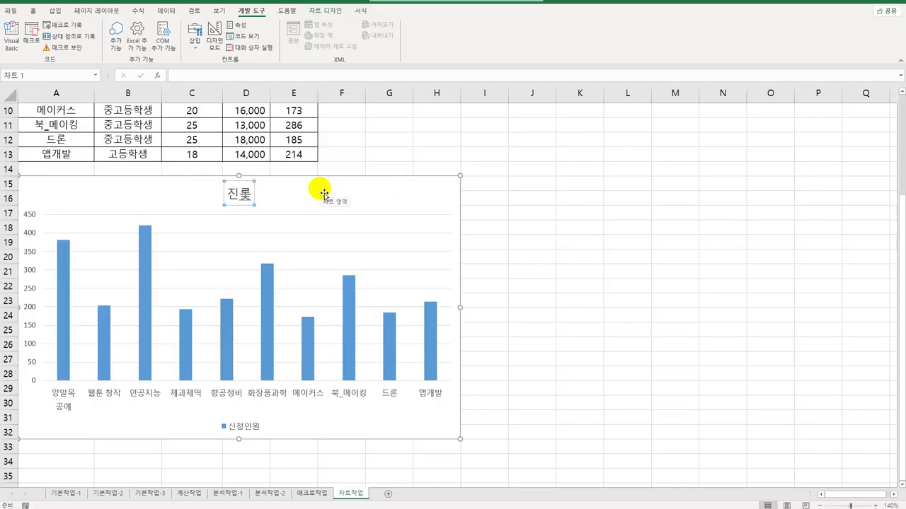
pyautogui.write('학교')
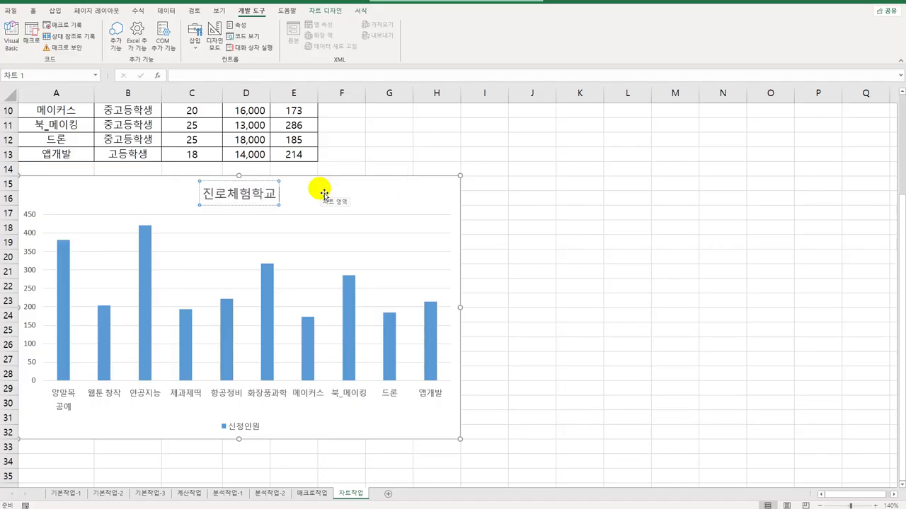
pyautogui.write(' 분야별 신청인우')
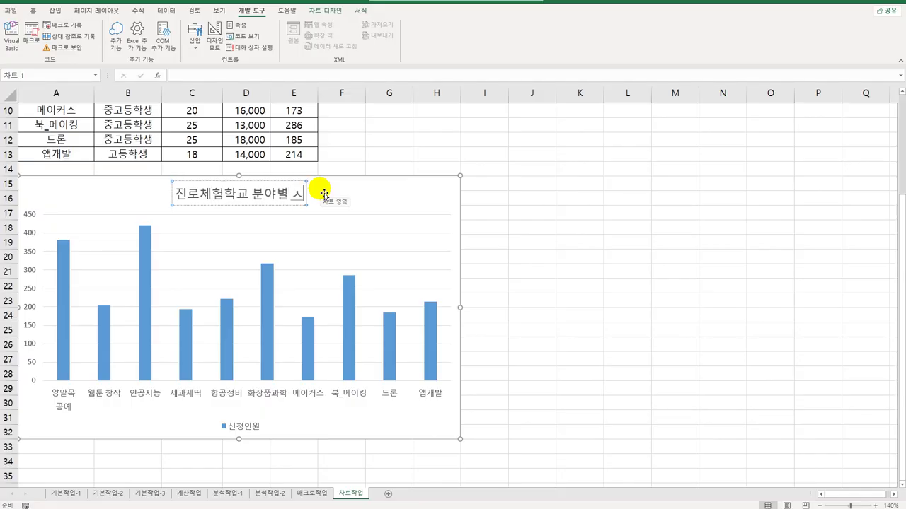
pyautogui.write('원')
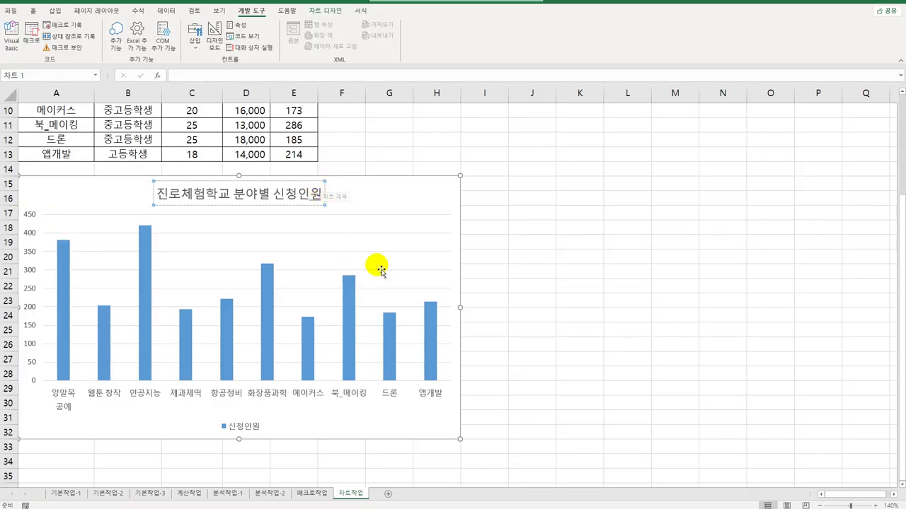
# Step: Change the column chart to the bar-of-pie chart type
pyautogui.click(460, 195)
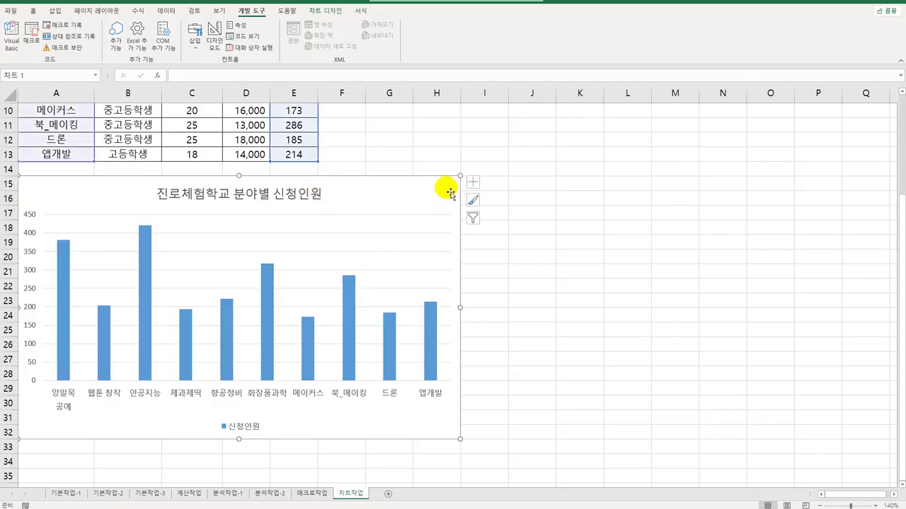
pyautogui.rightClick(388, 194)
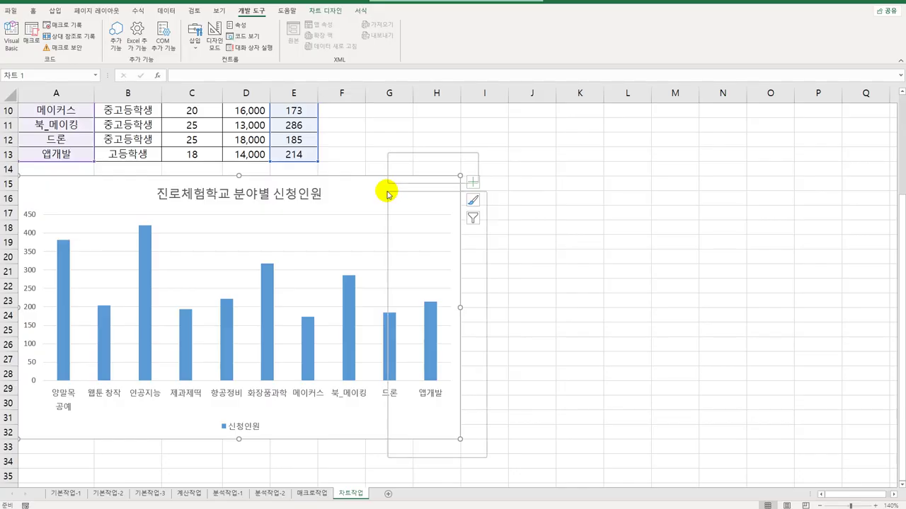
pyautogui.click(458, 283)
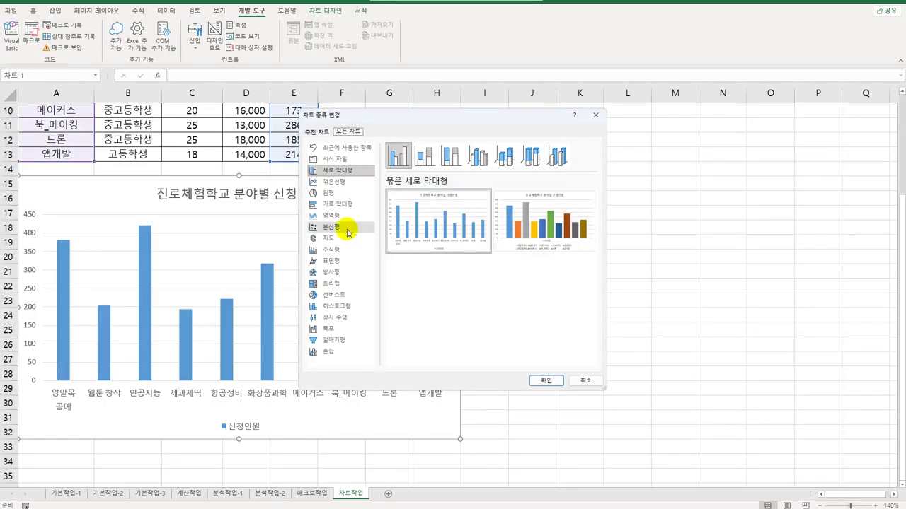
pyautogui.click(311, 204)
pyautogui.click(322, 193)
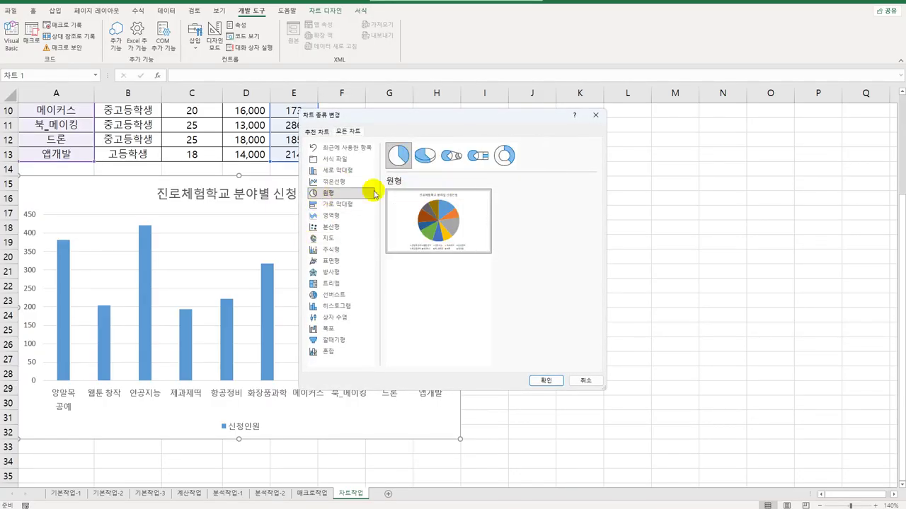
pyautogui.click(474, 161)
pyautogui.click(556, 382)
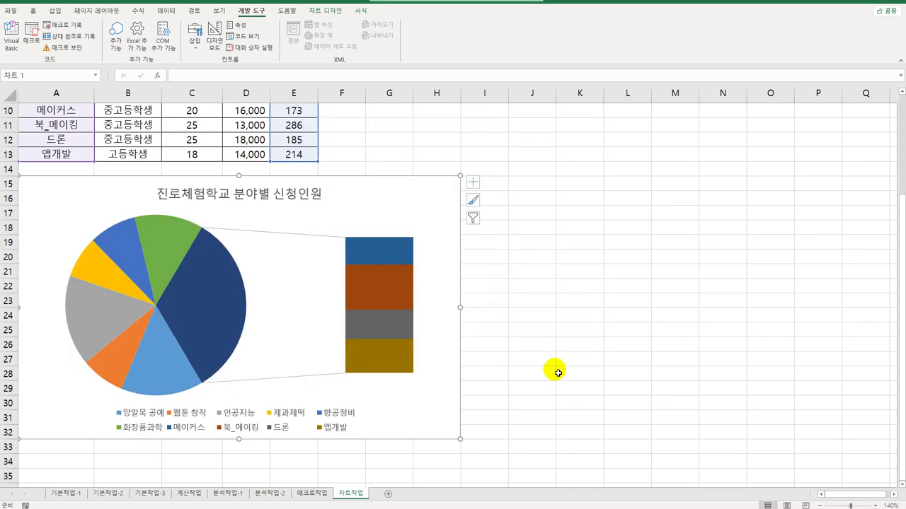
# Step: Add data labels showing only 항목 이름 and 백분율 at the 바깥쪽 끝에 position, and delete the chart legend
pyautogui.click(472, 186)
pyautogui.click(553, 204)
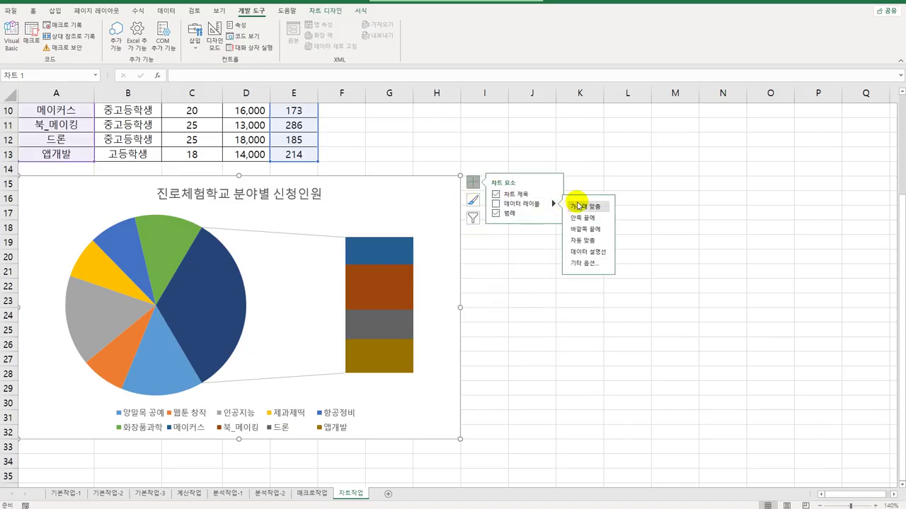
pyautogui.click(596, 269)
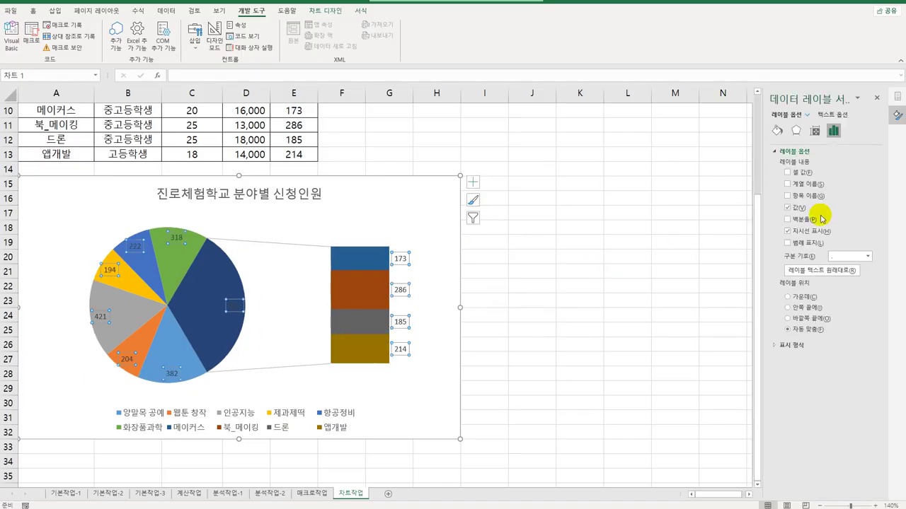
pyautogui.click(788, 196)
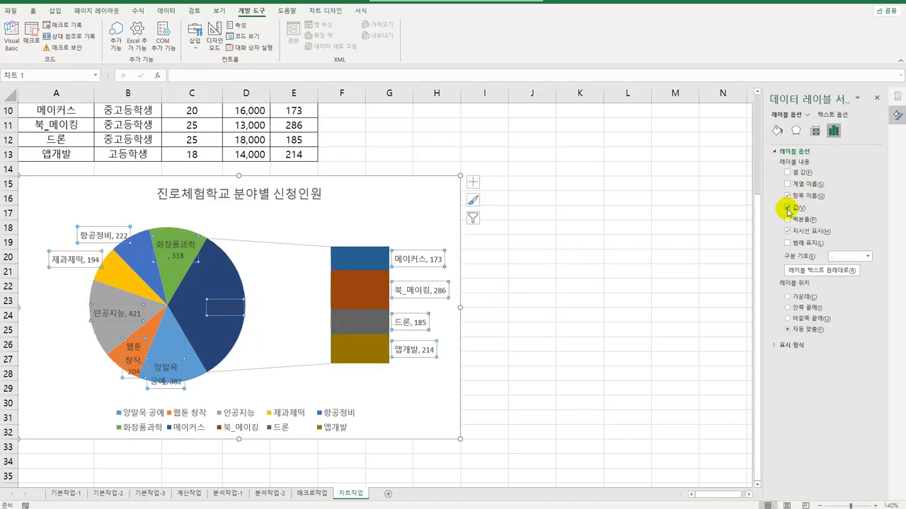
pyautogui.click(787, 208)
pyautogui.click(787, 220)
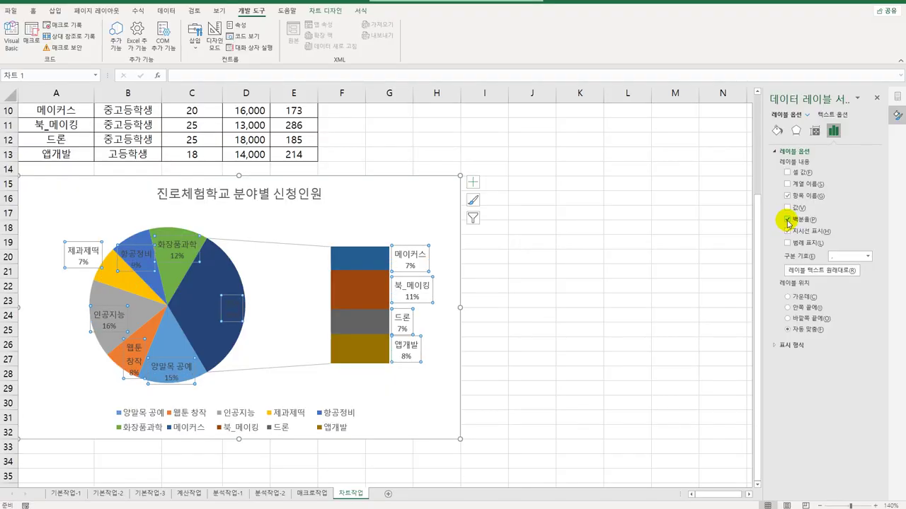
pyautogui.click(807, 319)
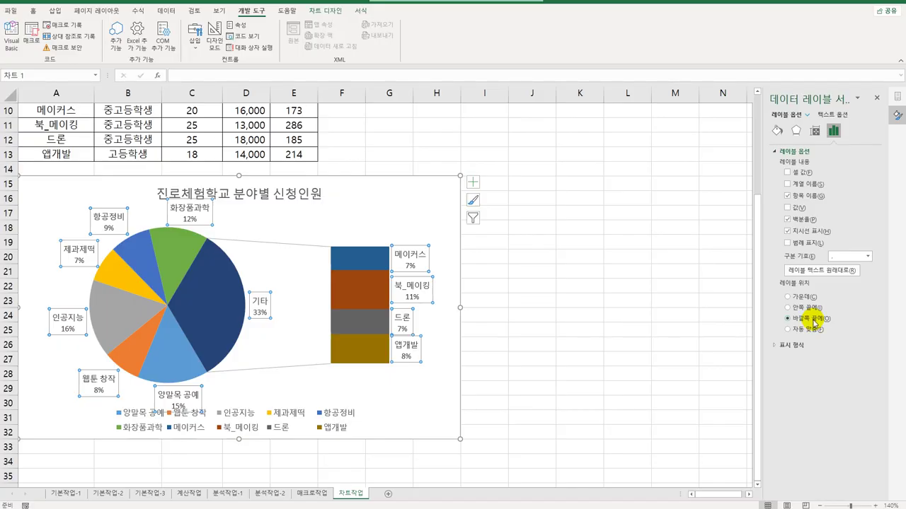
pyautogui.click(293, 418)
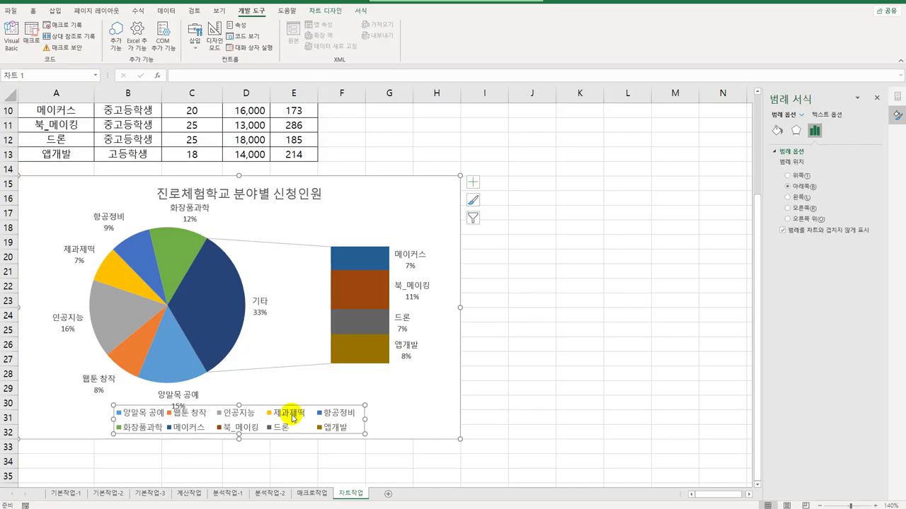
pyautogui.press('Delete')
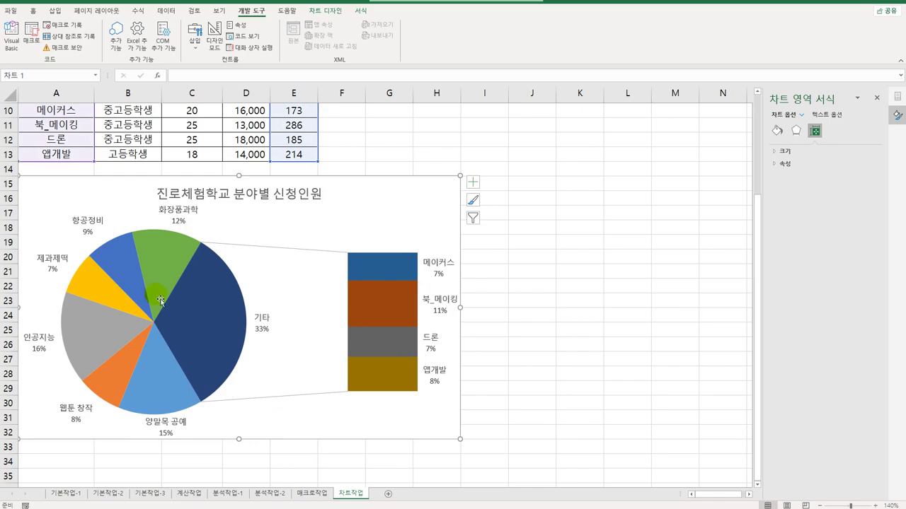
# Step: Set the pie series' 계열 분할 option to 백분율 값
pyautogui.click(219, 304)
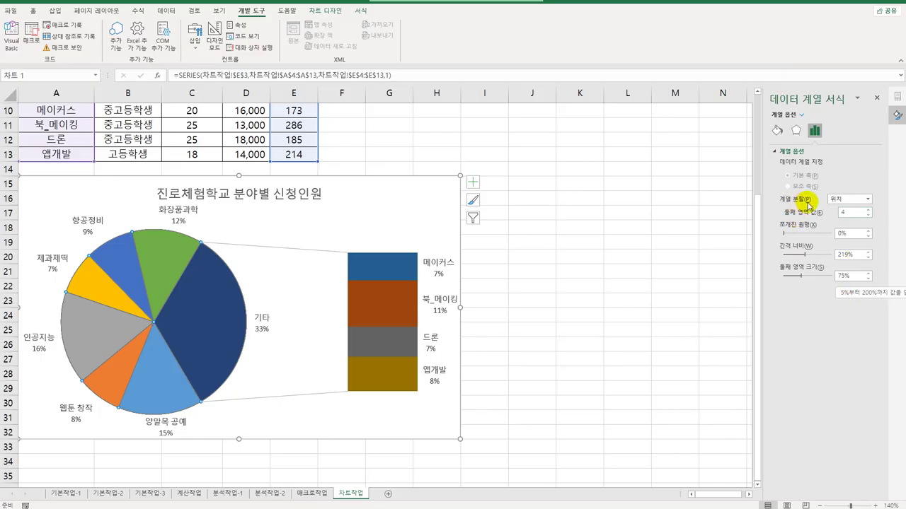
pyautogui.click(859, 199)
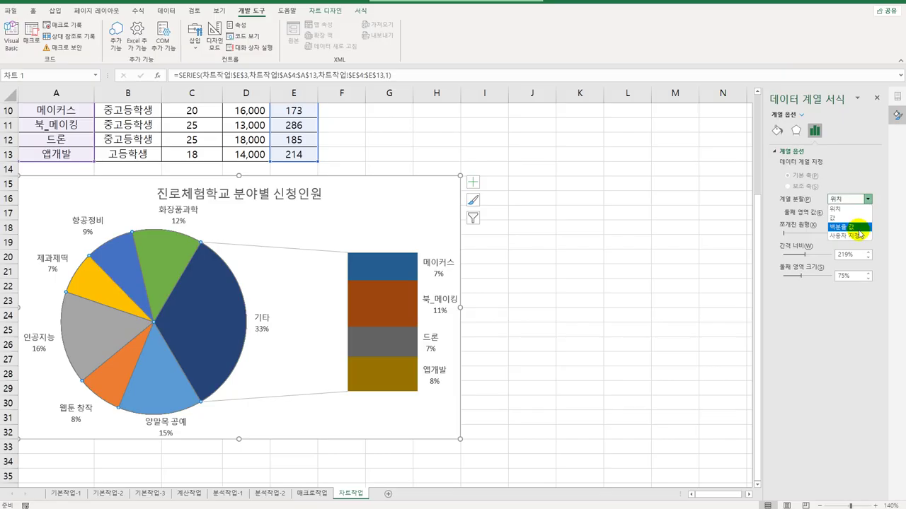
pyautogui.click(858, 227)
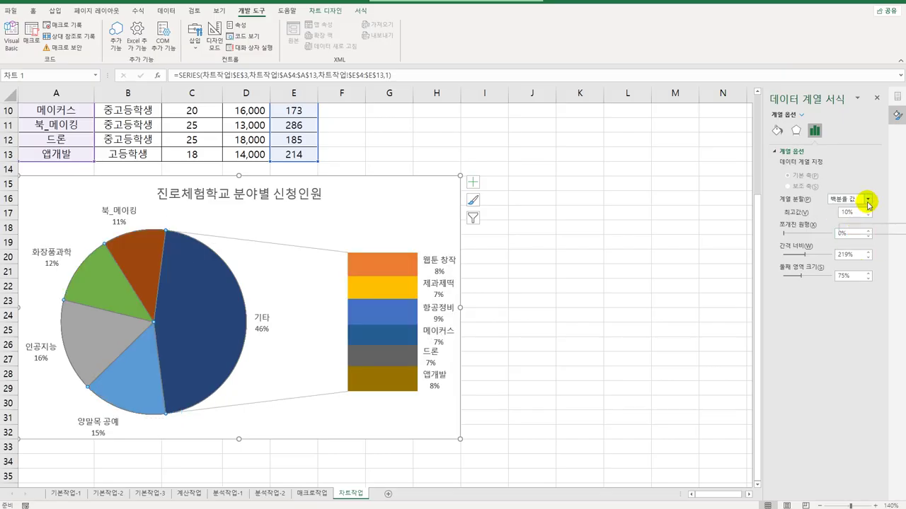
pyautogui.click(867, 201)
pyautogui.click(867, 204)
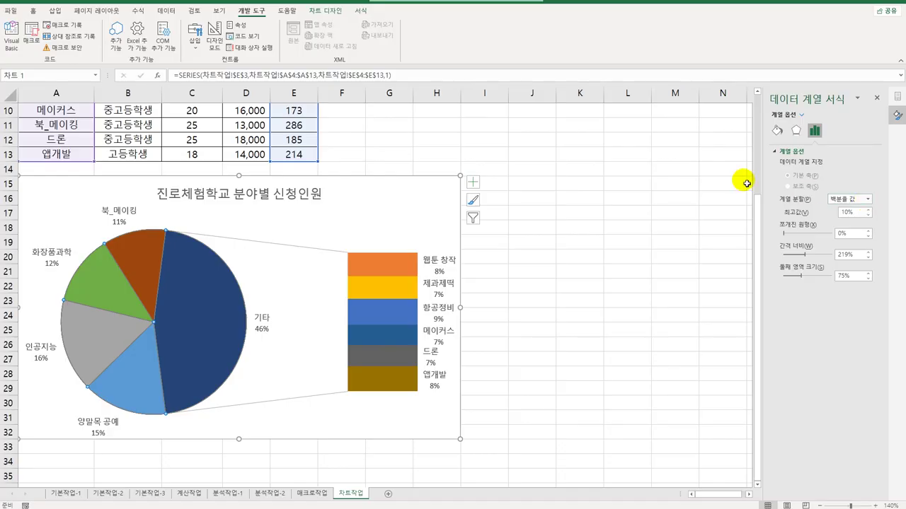
pyautogui.click(572, 253)
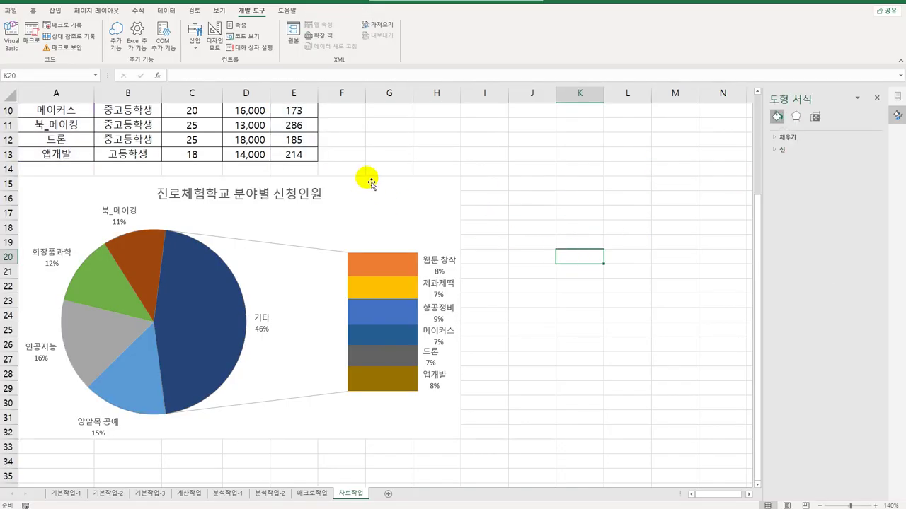
# Step: Apply the second 미리 설정 shape effect to the chart area and give its border rounded corners (둥근 모서리)
pyautogui.click(426, 188)
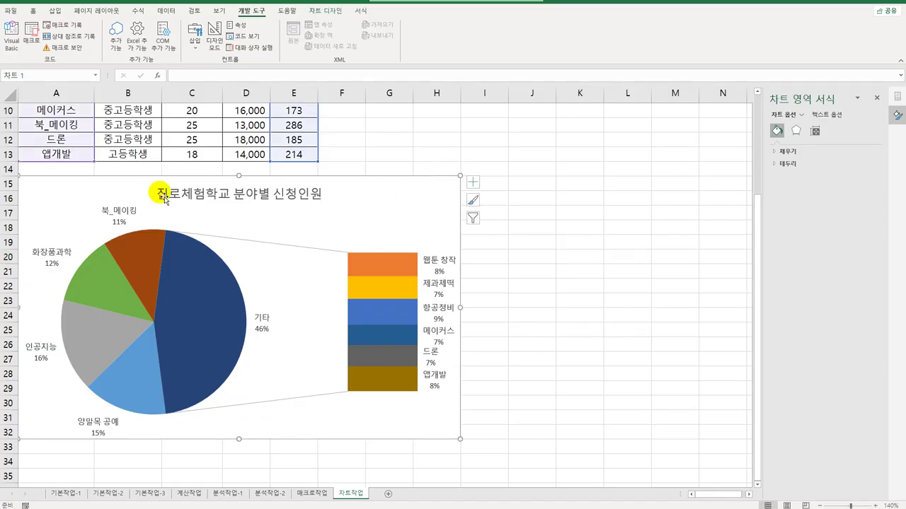
pyautogui.click(361, 11)
pyautogui.click(389, 50)
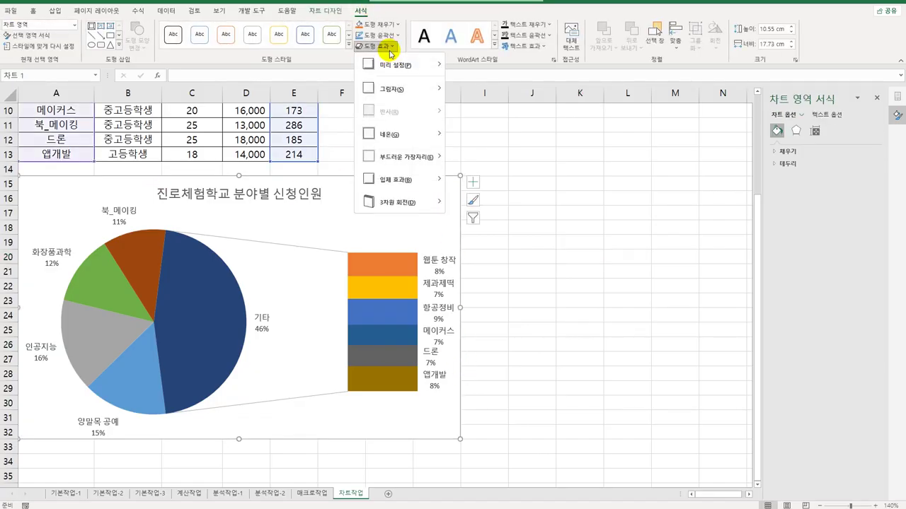
pyautogui.moveTo(394, 64)
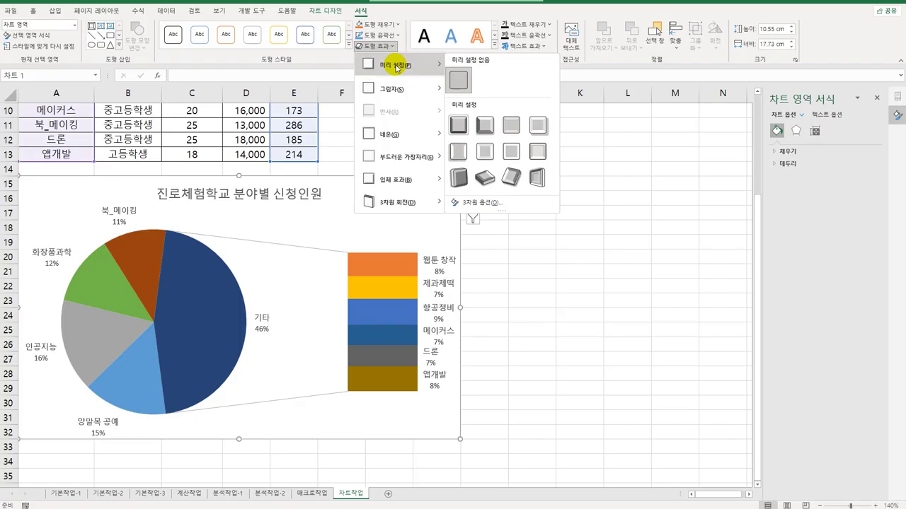
pyautogui.click(488, 132)
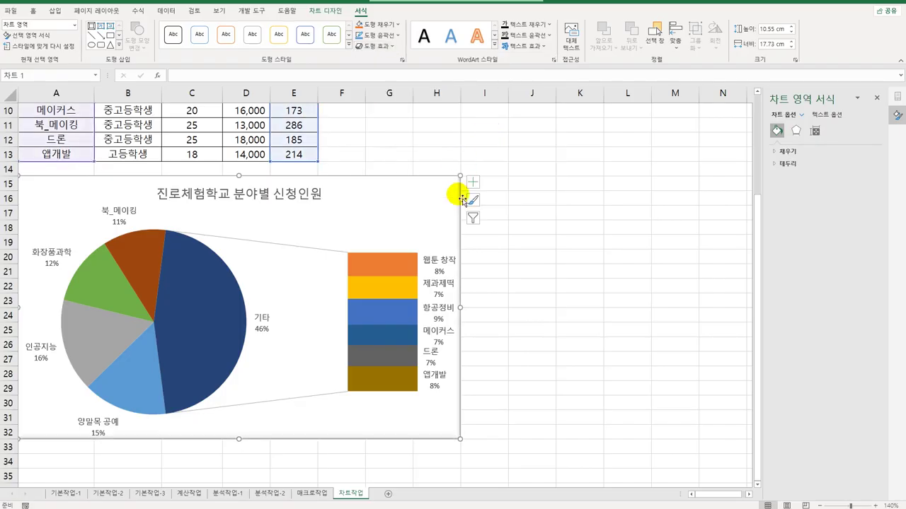
pyautogui.click(786, 163)
pyautogui.click(804, 387)
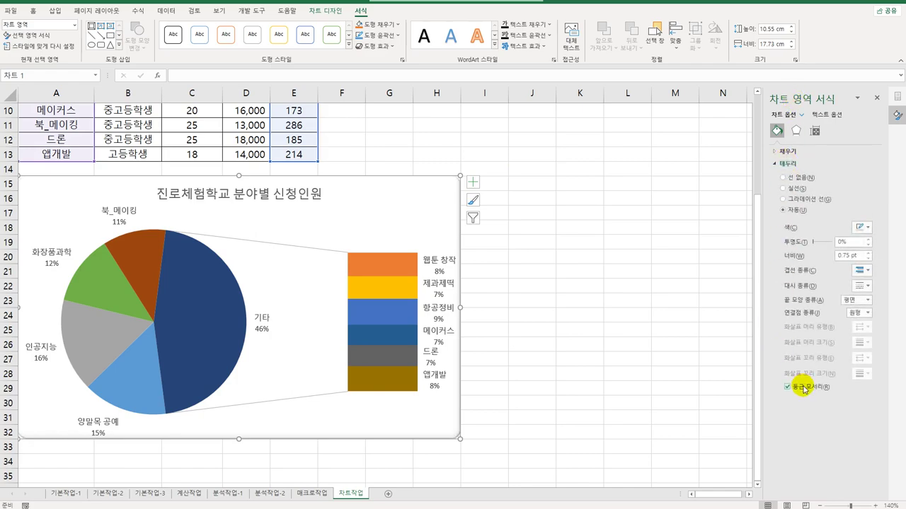